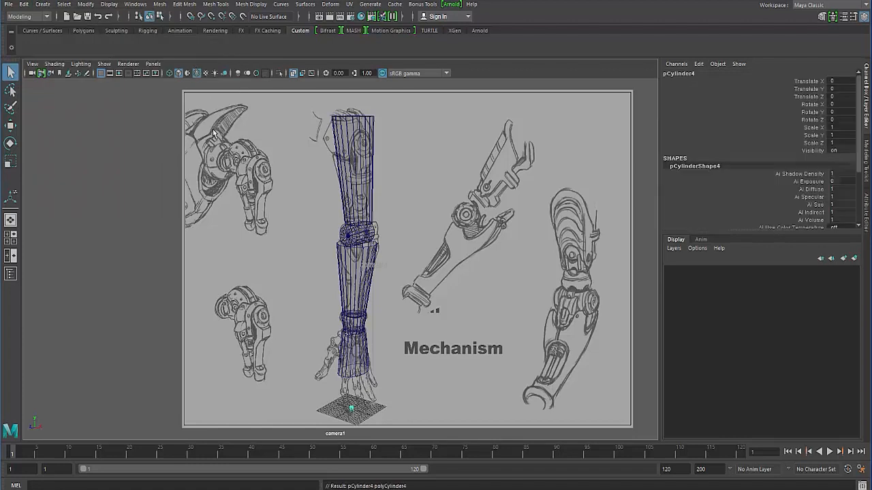
- Scale the new cylinder to about 2.011 in X and Z and 8.25 in Y, and move it to Translate Y 9.472, Z 4.685 below the palm
key(r)
drag(350, 408, 342, 373)
key(w)
drag(323, 403, 316, 407)
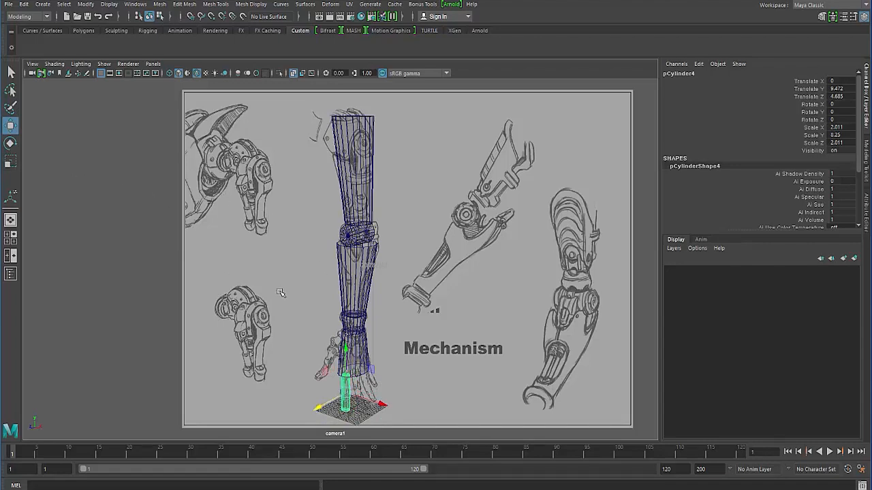
- Restore the reference camera's original view and lock all of camera1's translate, rotate, scale and visibility channels
alt+drag(280, 293, 297, 300)
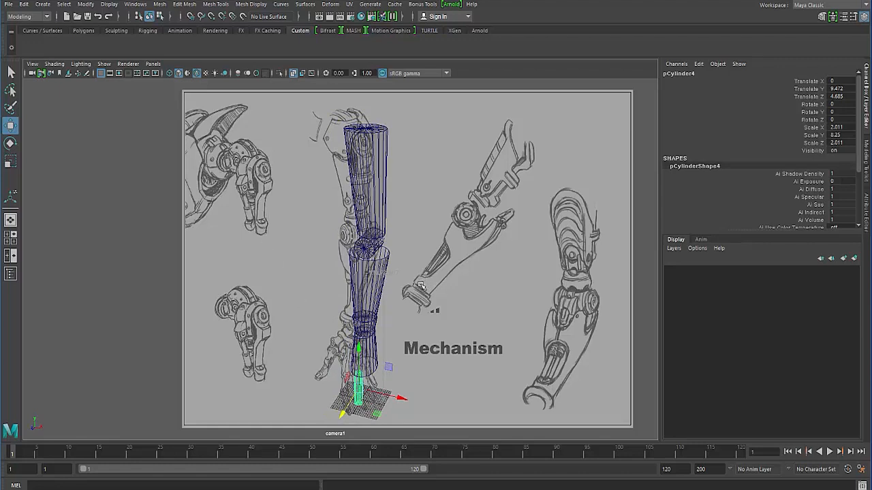
alt+drag(421, 286, 291, 286)
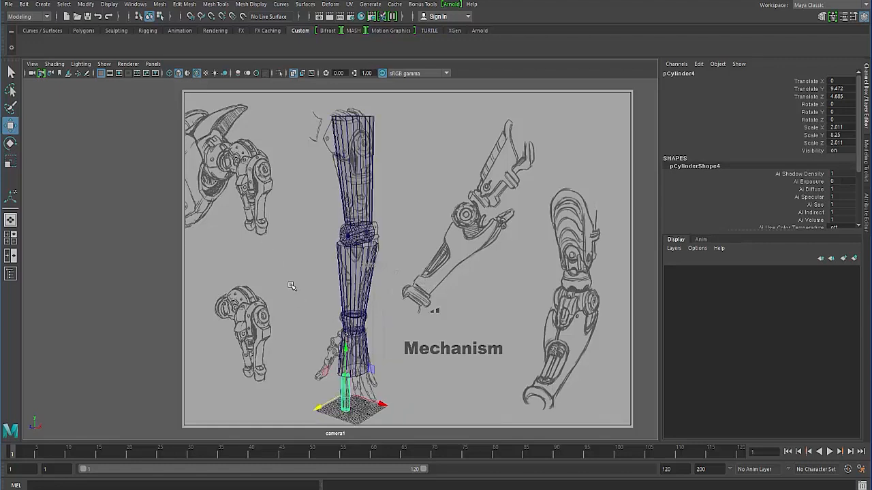
click(32, 73)
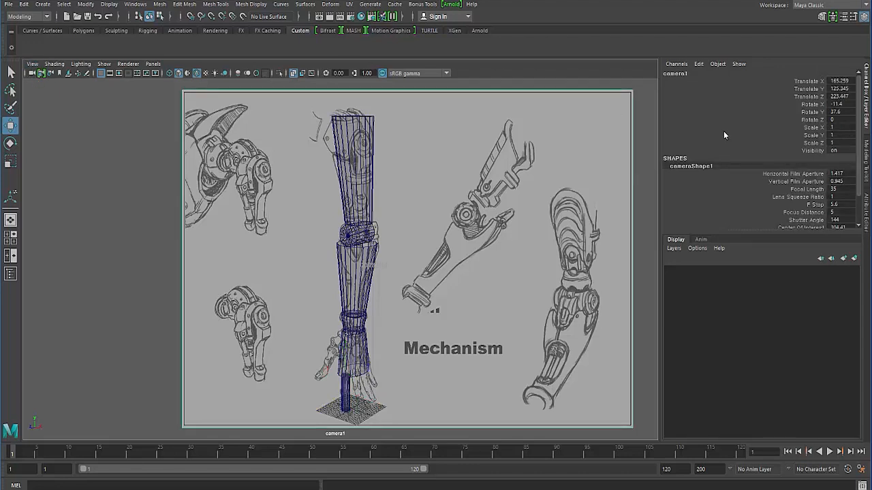
drag(809, 81, 801, 157)
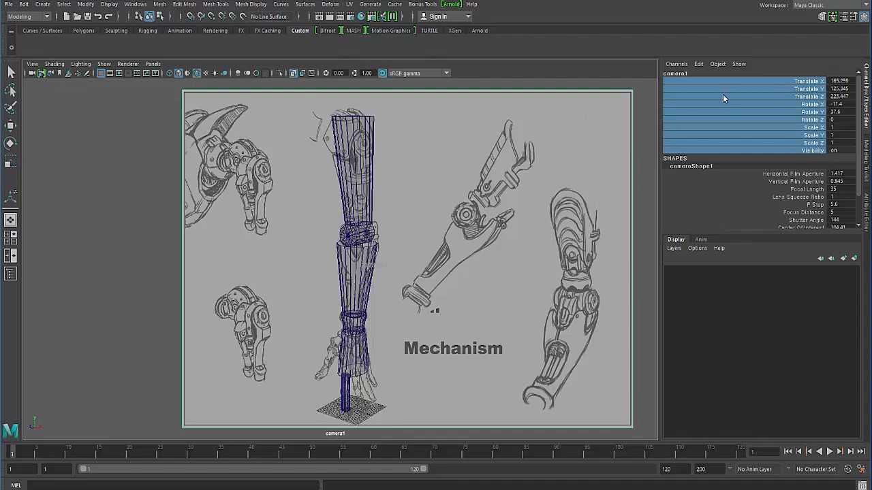
right_click(804, 102)
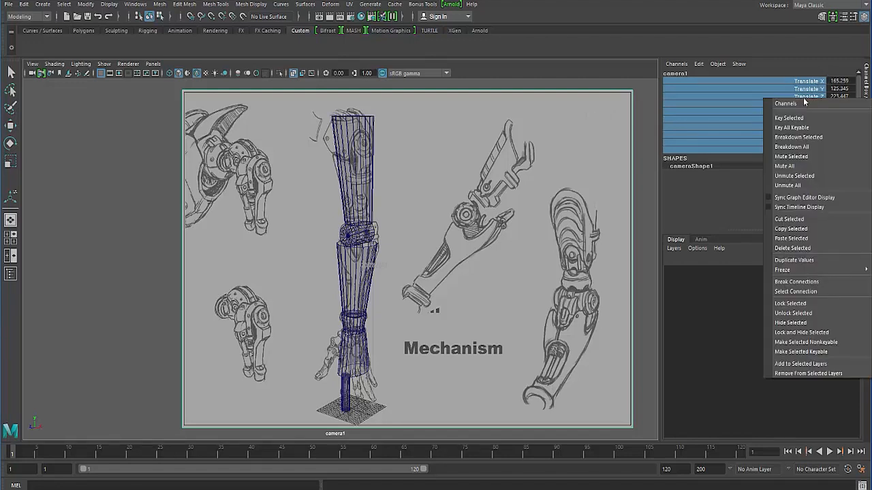
click(801, 303)
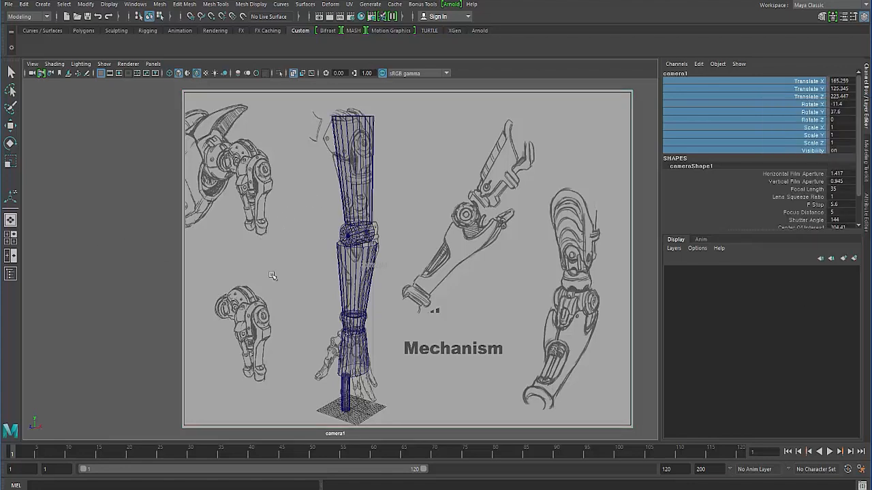
click(61, 239)
- Show the model shaded and lengthen the finger cylinder to Scale Y 9.067 so it reaches the palm
key(w)
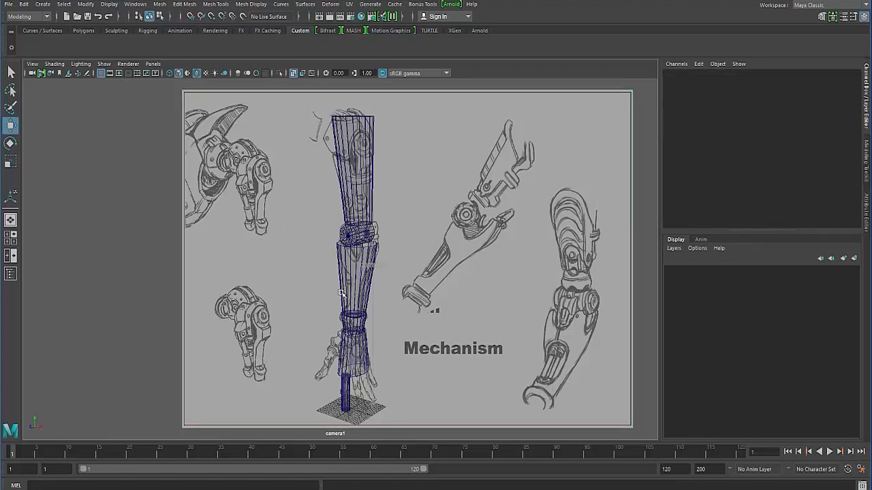
click(338, 395)
key(5)
key(space)
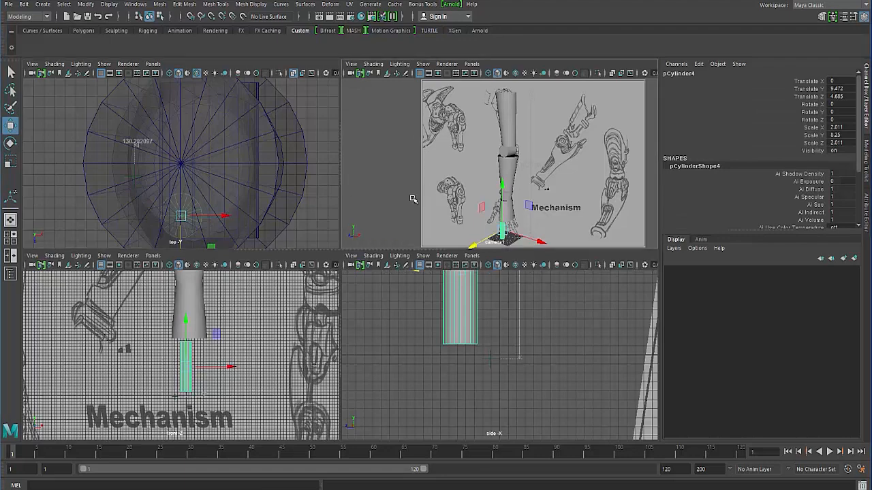
key(space)
key(space)
drag(345, 218, 329, 250)
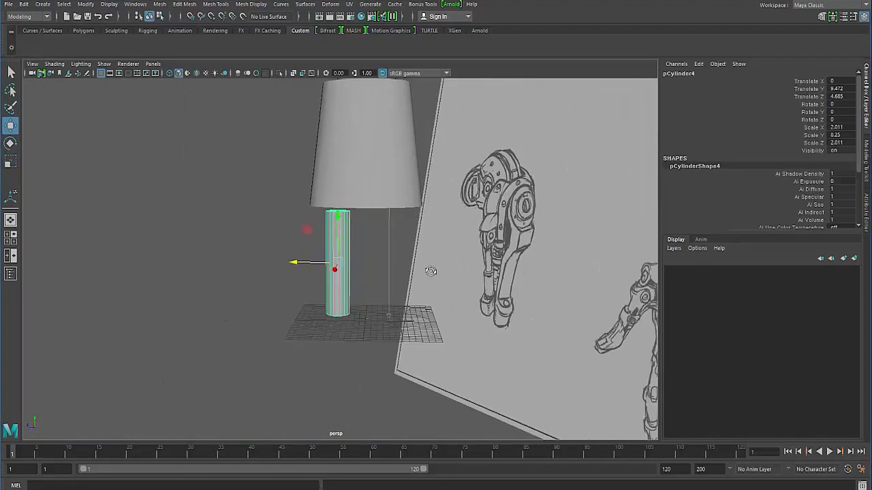
key(r)
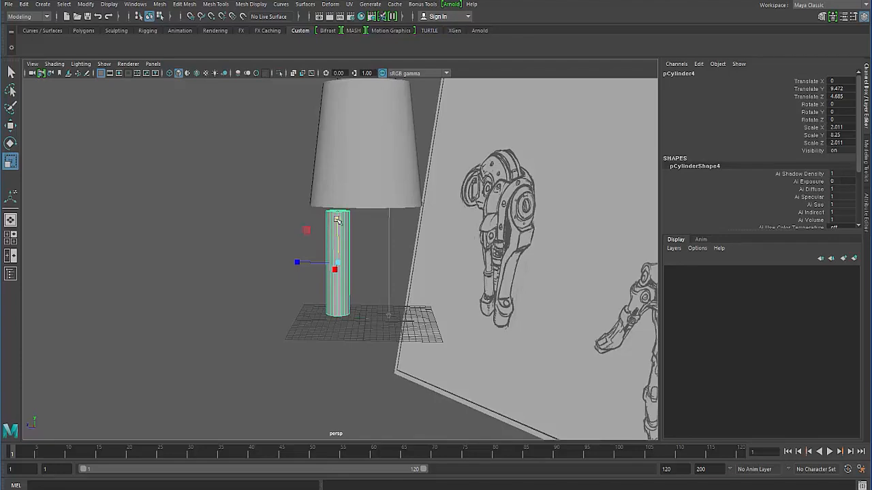
drag(337, 219, 336, 211)
key(w)
- Show all four views and switch the top view to look through camera1
key(space)
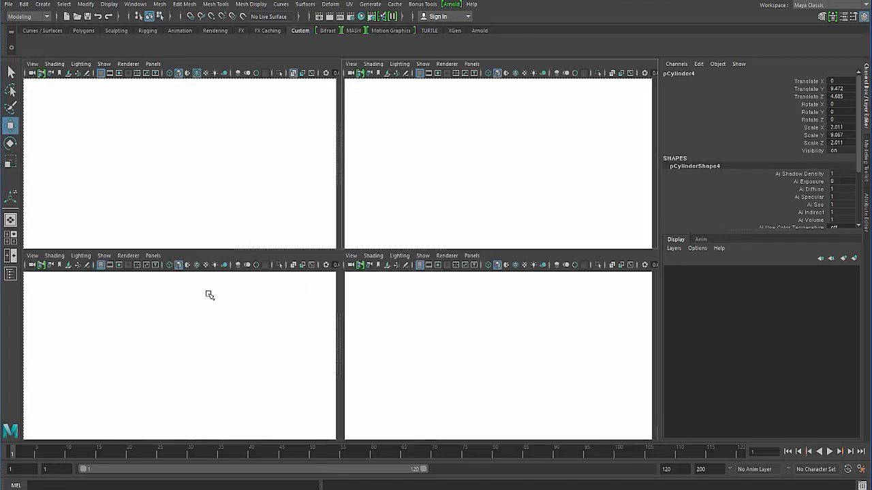
click(152, 64)
mouse_move(204, 73)
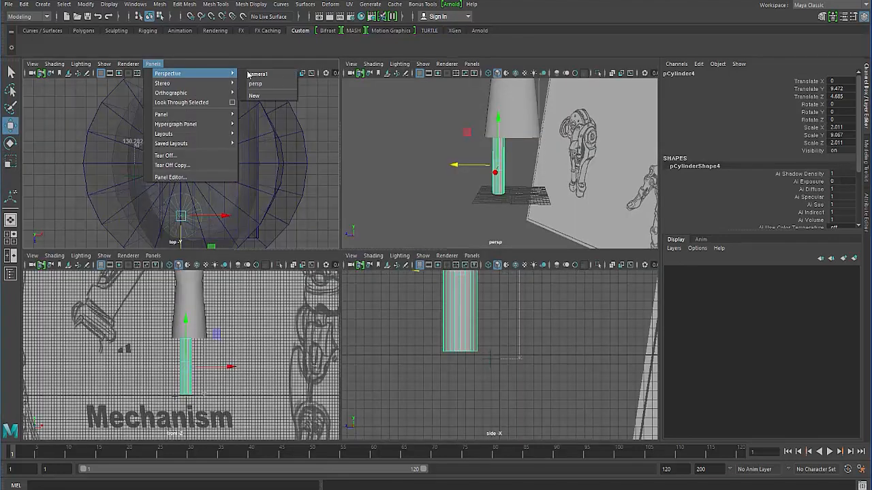
click(253, 74)
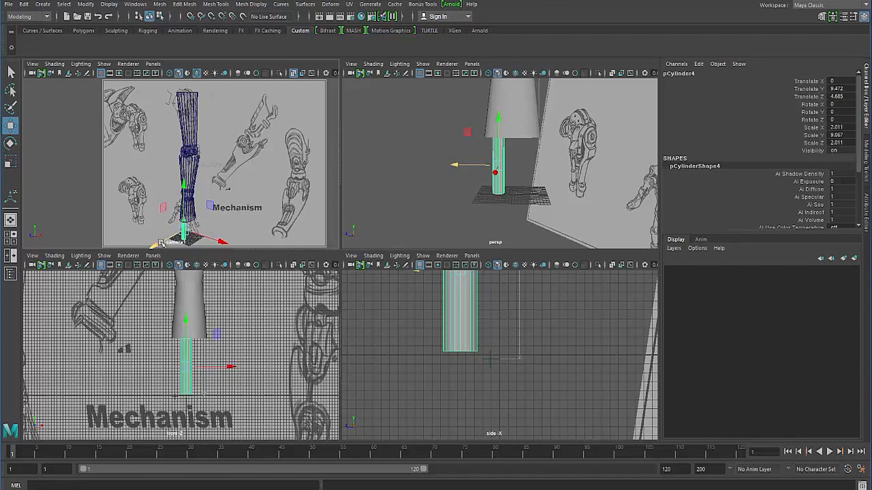
- Duplicate the finger cylinder three times along the Z axis to make a row of four fingers
key(ctrl+d)
drag(453, 166, 480, 171)
key(ctrl+d)
key(shift+d)
key(shift+d)
key(shift+d)
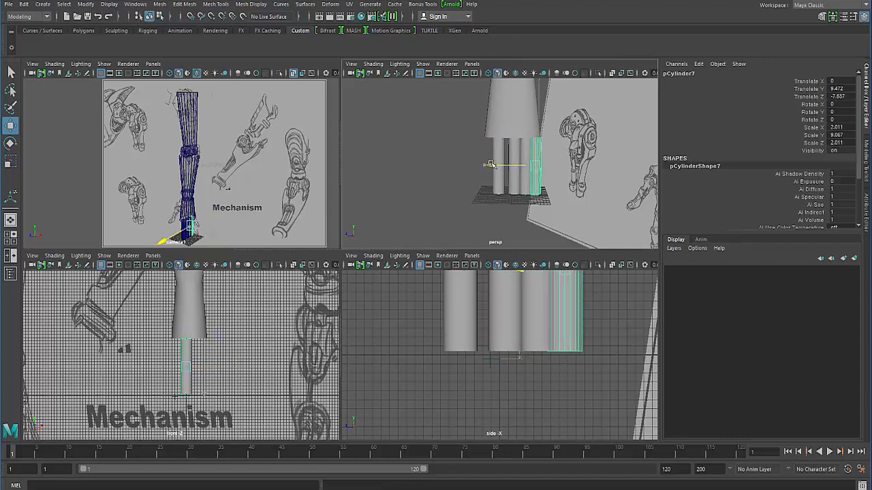
- Select all four finger cylinders and shift them together along Z to centre them under the palm
click(463, 164)
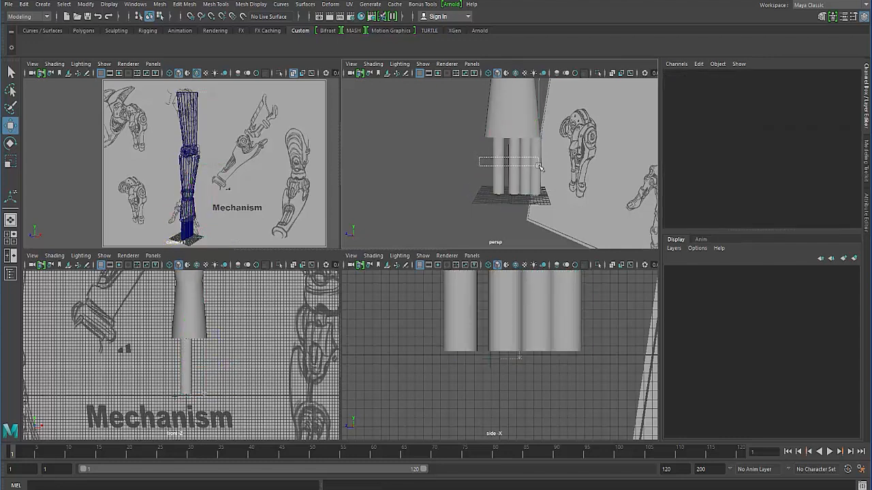
key(ctrl+z)
drag(526, 89, 466, 167)
click(259, 221)
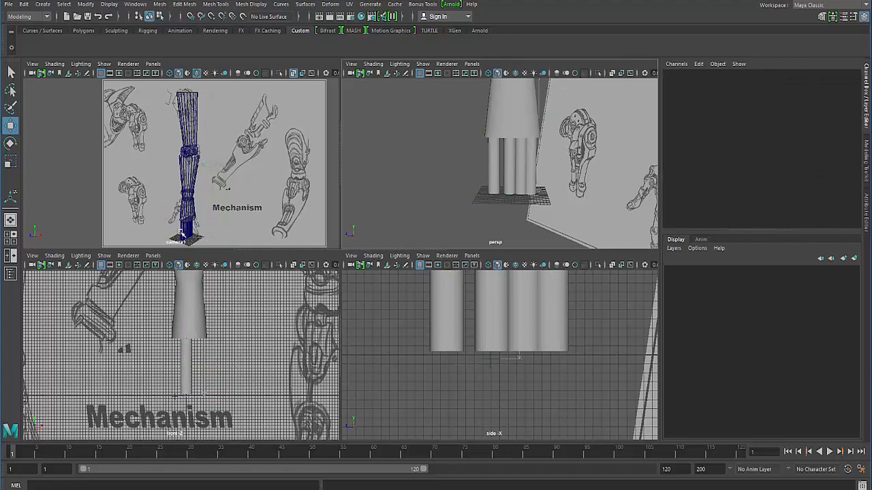
- Duplicate the outermost finger cylinder for the thumb and move the copy to about Translate Y 29.169, Z 11.622 beside the palm
click(491, 172)
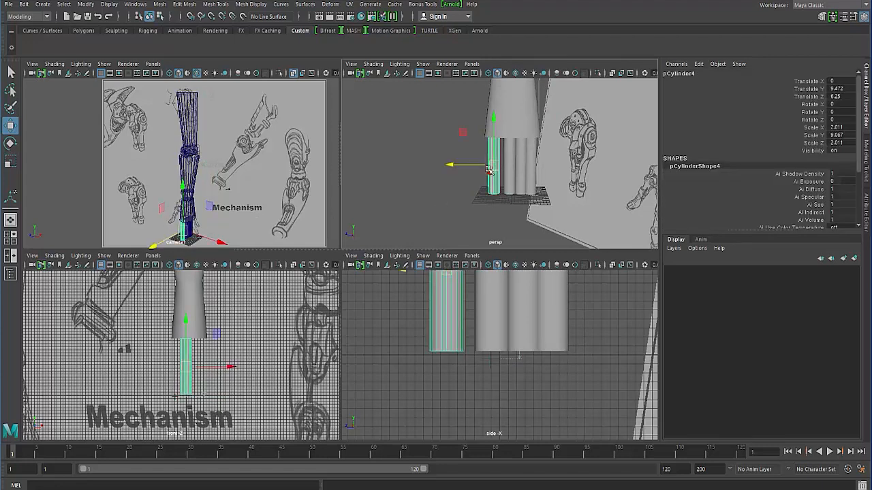
drag(440, 169, 451, 169)
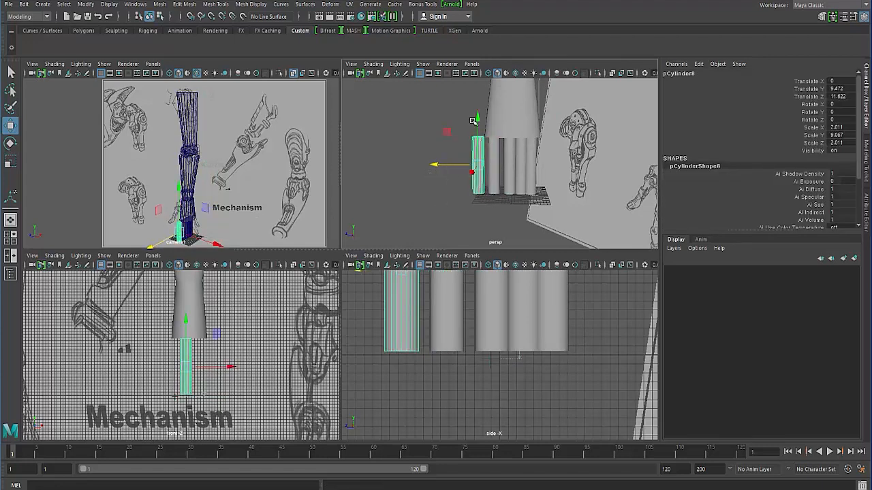
drag(473, 121, 474, 99)
middle_drag(463, 146, 461, 112)
- Rotate the thumb cylinder to about -47.289 in X and move it outward to match the thumb in the sketch
key(e)
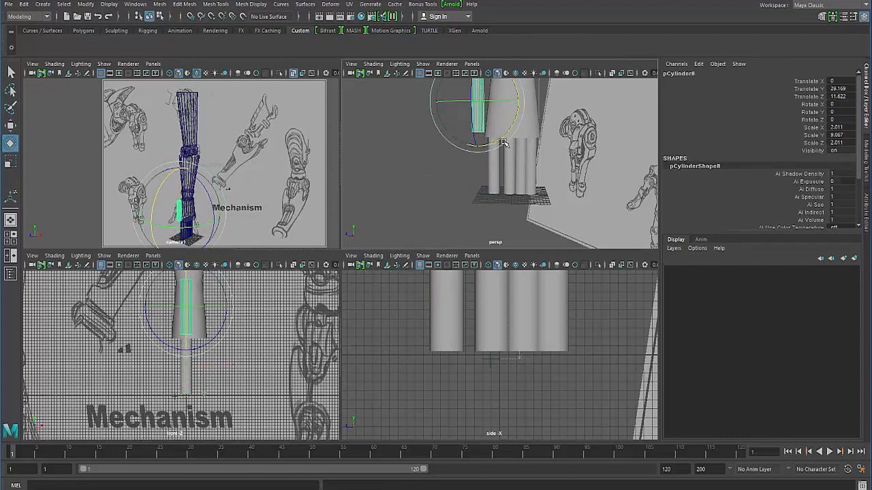
drag(499, 138, 489, 102)
key(w)
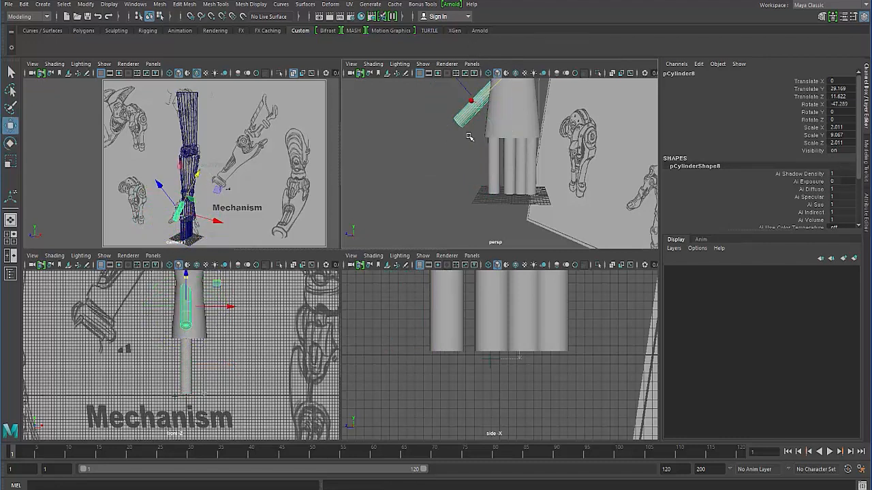
middle_drag(476, 103, 464, 103)
click(438, 167)
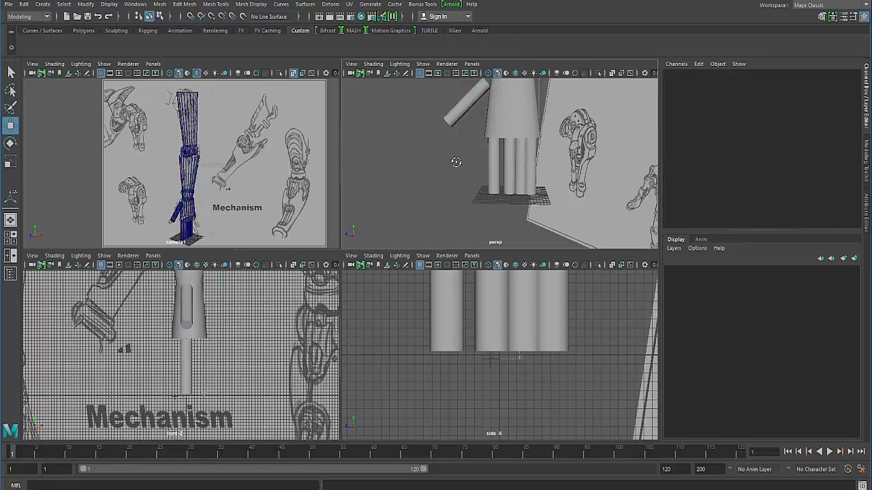
- Shift the inner finger cylinders along Z to space the four fingers evenly, and check them against the sketch
click(508, 167)
mouse_move(469, 166)
mouse_down()
mouse_move(462, 166)
mouse_move(474, 166)
mouse_up()
click(524, 184)
key(space)
click(346, 376)
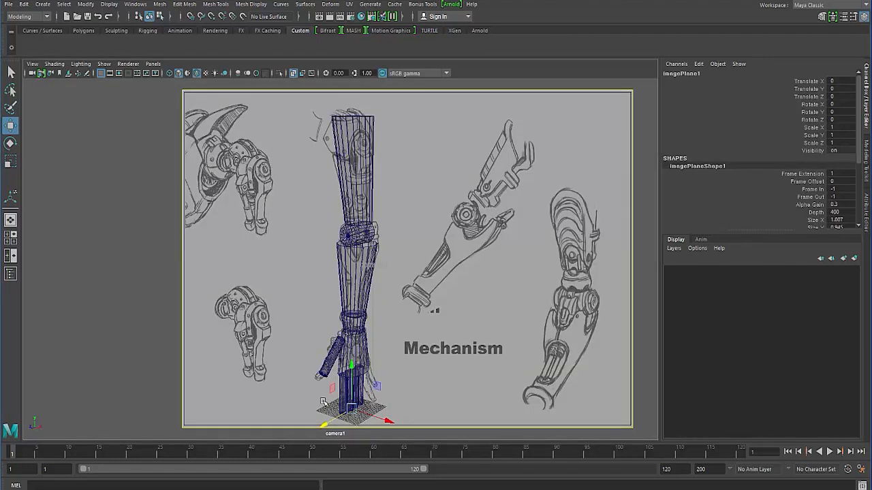
key(space)
scroll(476, 156, down, 2)
click(393, 164)
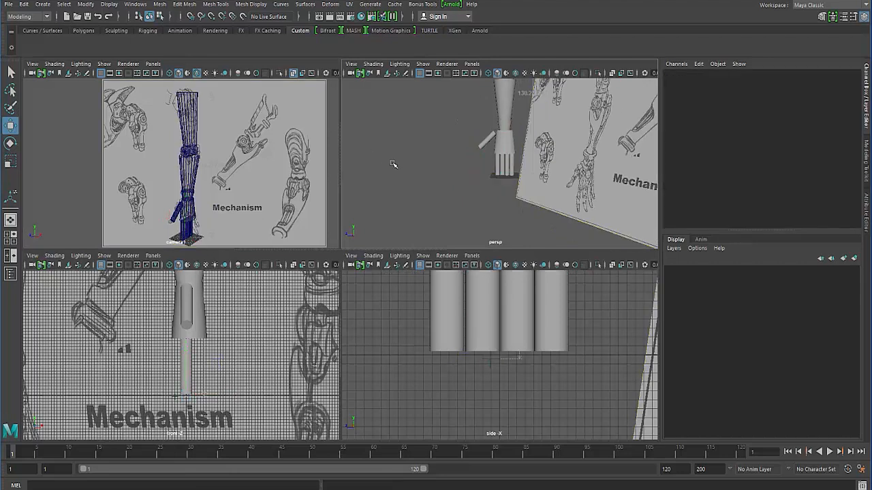
- Create a polygon sphere, scale it uniformly to about 13.188 and raise it to Translate Y 120.55 at the shoulder
alt+drag(415, 171, 501, 198)
click(42, 4)
mouse_move(135, 42)
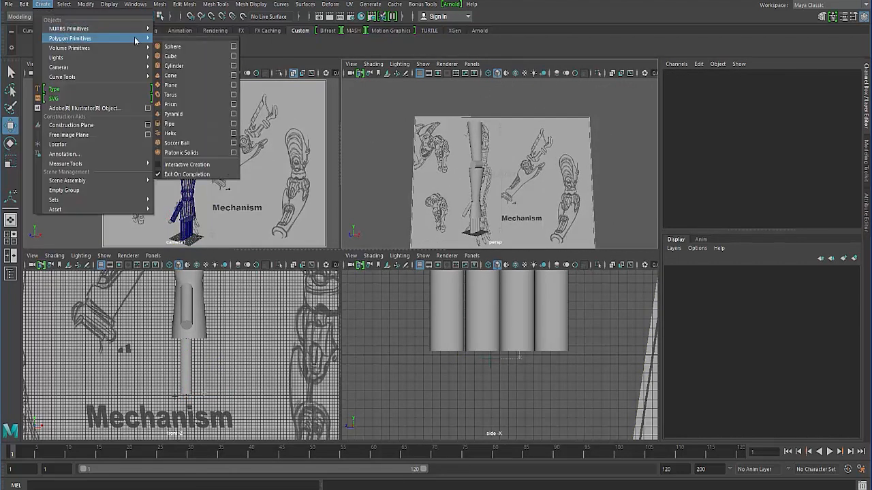
click(172, 46)
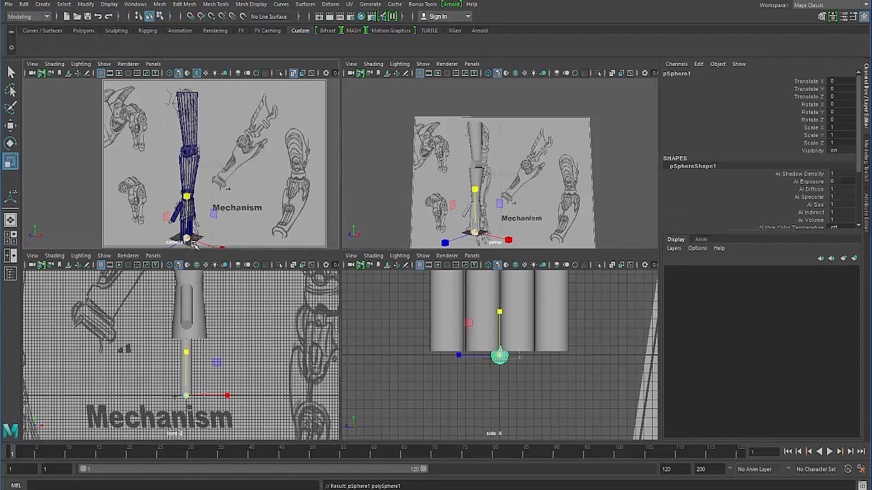
drag(194, 244, 193, 68)
key(w)
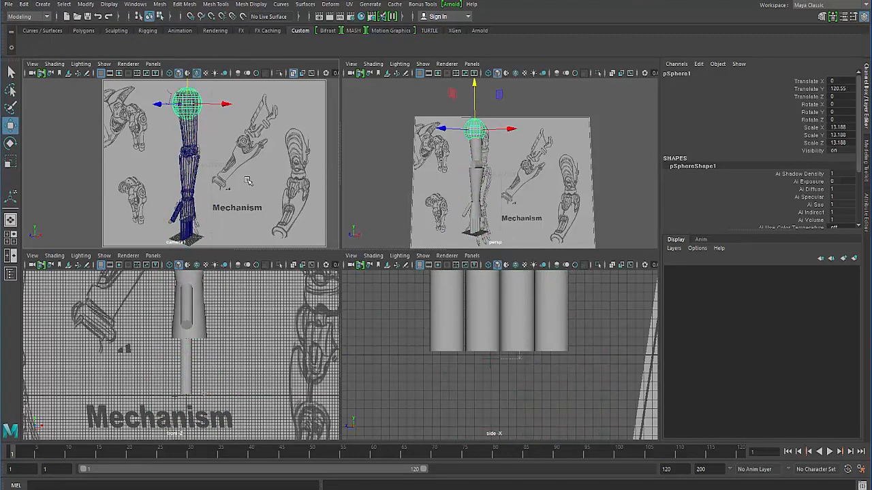
- Shrink the shoulder sphere uniformly to about 10.98 and raise it to Translate Y 123.041 to match the sketch
key(space)
key(e)
key(r)
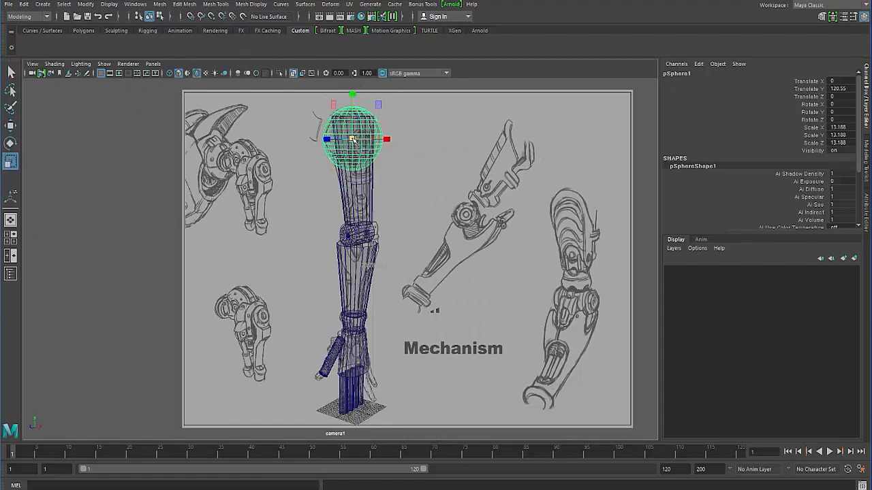
drag(352, 139, 346, 144)
key(w)
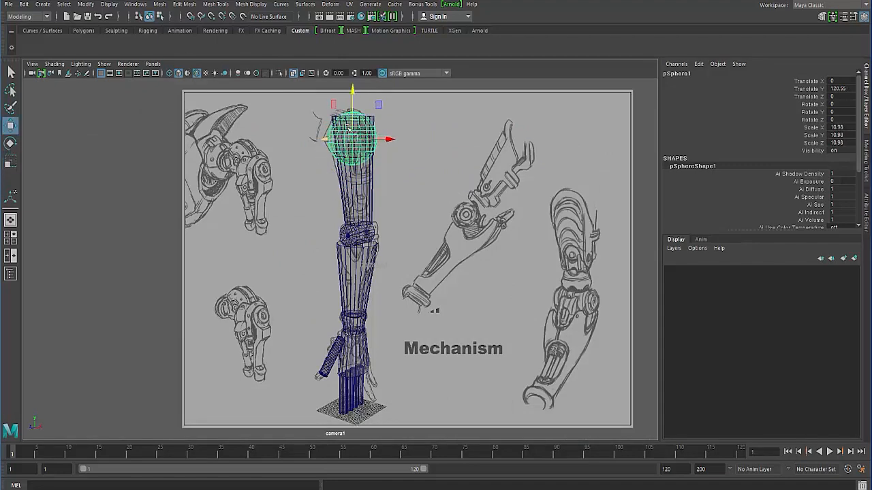
middle_drag(322, 138, 319, 126)
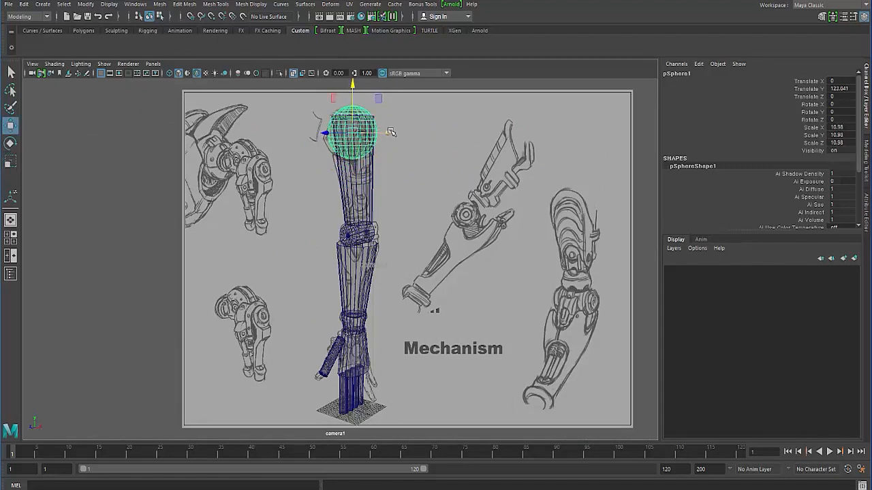
- Examine the blocked-out arm against the reference sketch in the perspective and camera views
key(space)
key(space)
click(234, 243)
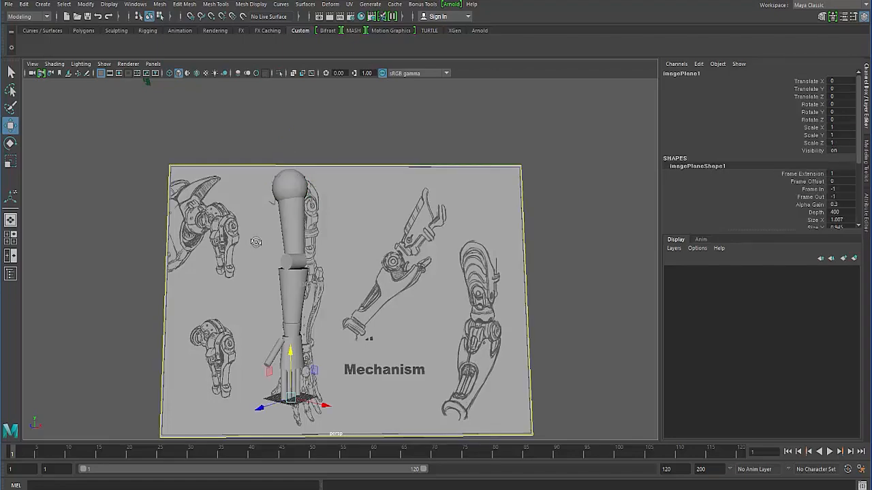
mouse_move(255, 242)
alt+mouse_down()
mouse_move(370, 246)
mouse_move(196, 246)
mouse_move(246, 253)
alt+mouse_up()
click(283, 192)
key(space)
click(90, 198)
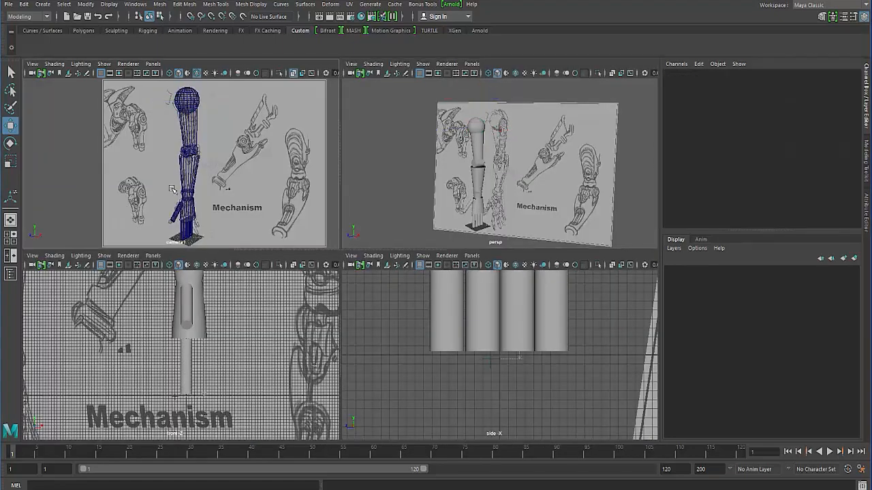
key(space)
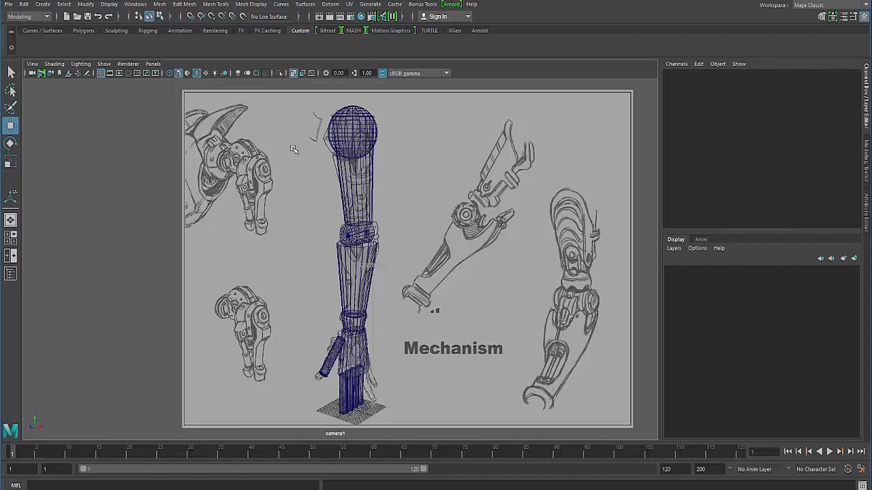
drag(286, 129, 378, 389)
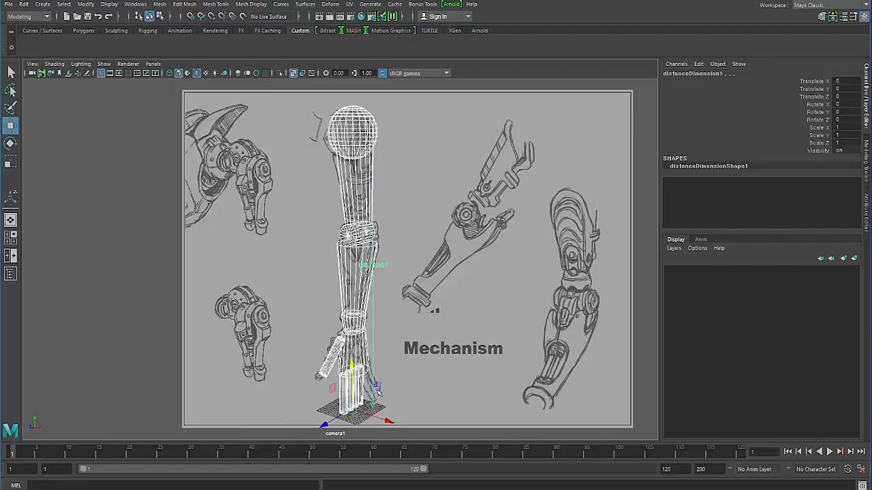
click(107, 129)
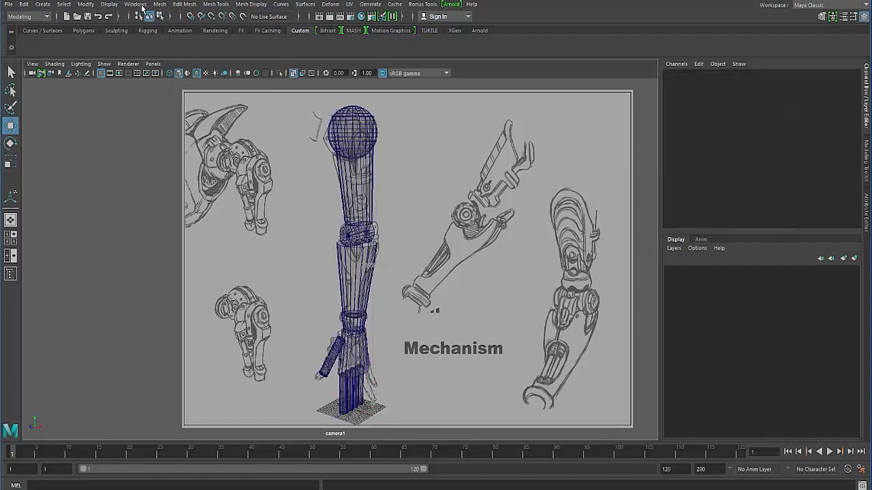
- Delete both locators and the distance dimension from the scene using the Outliner
click(183, 5)
mouse_move(139, 5)
mouse_move(151, 89)
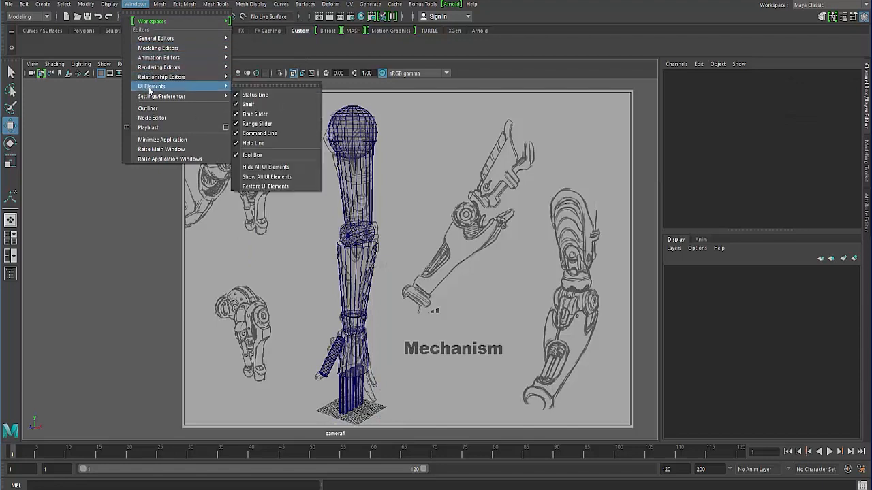
click(148, 109)
drag(151, 138, 154, 150)
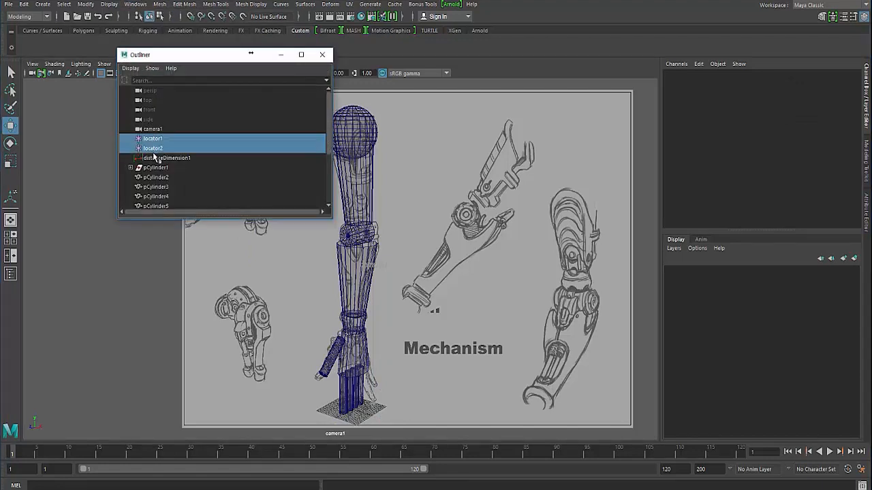
shift+click(154, 157)
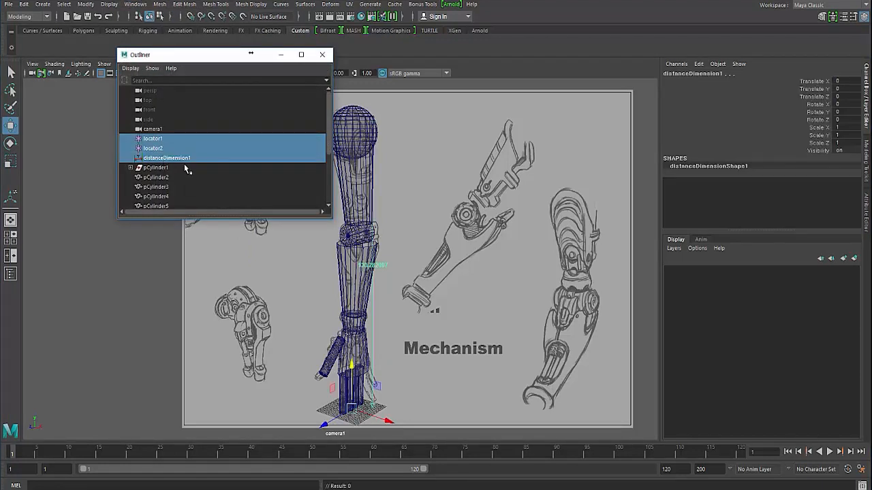
key(Delete)
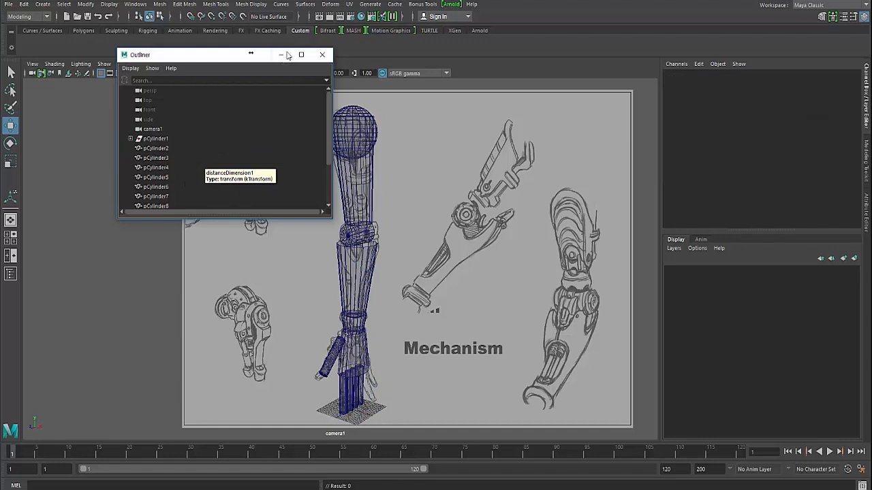
click(283, 55)
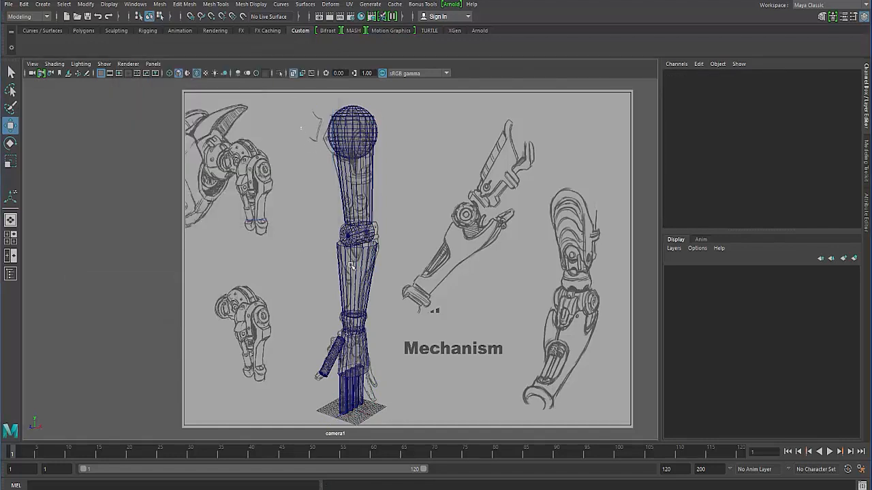
- Group all the arm primitives and rename the group Temp_Arm_group1
click(351, 266)
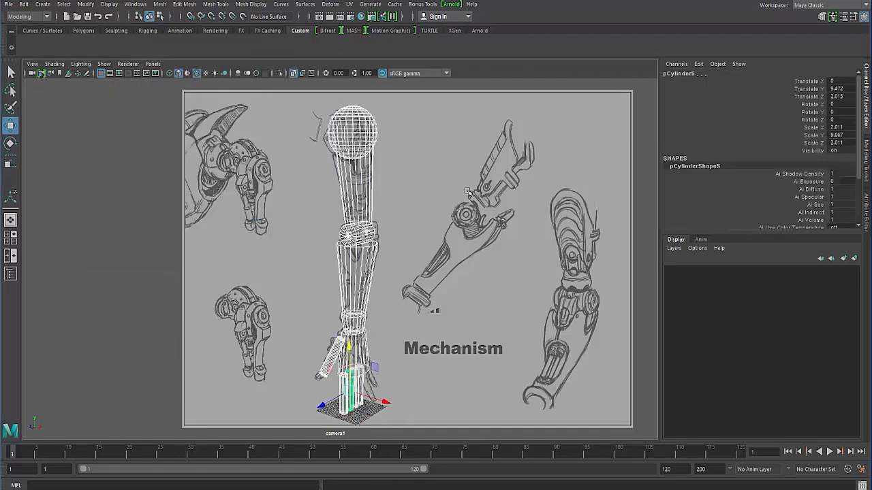
key(ctrl+g)
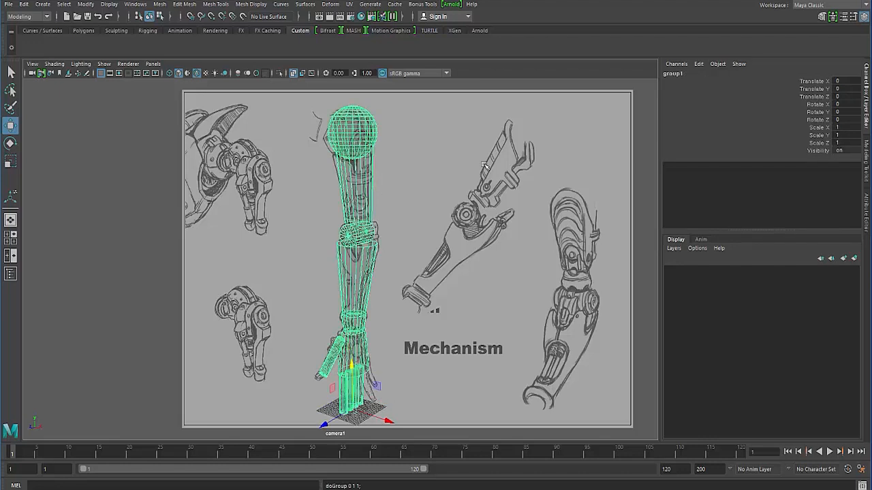
click(674, 73)
click(675, 72)
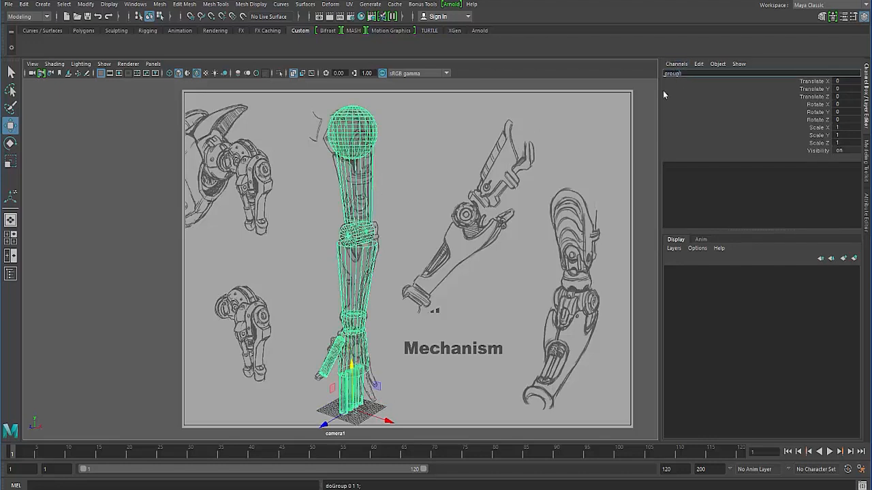
text(Temp_Arm_)
key(Return)
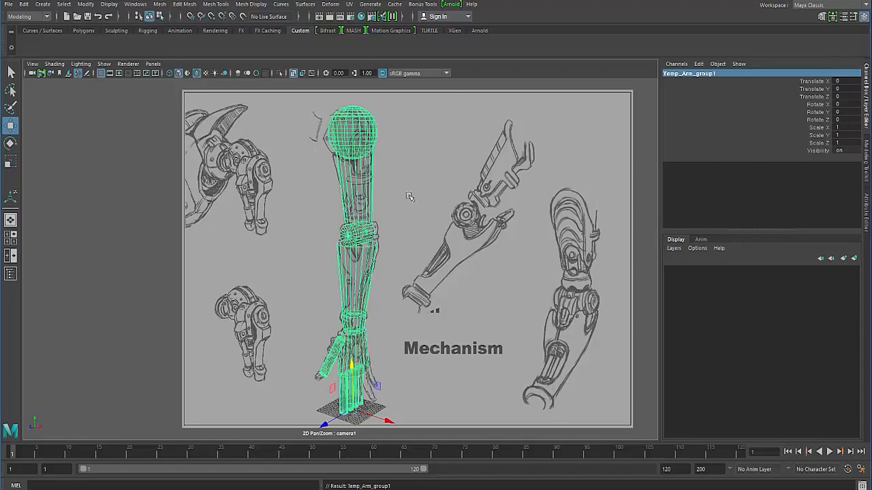
- Add the arm group to a new display layer named Temp_Arm and set the layer to Template
click(854, 259)
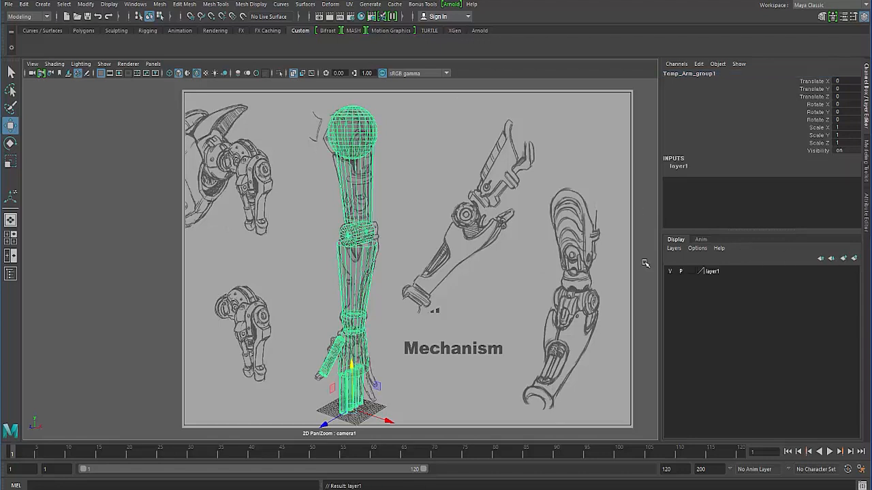
click(720, 272)
double_click(710, 271)
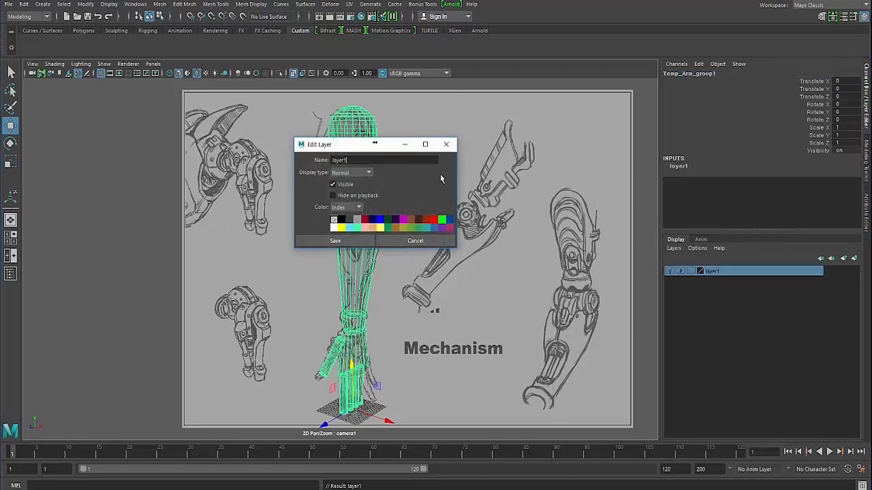
drag(390, 160, 135, 159)
click(344, 241)
click(691, 271)
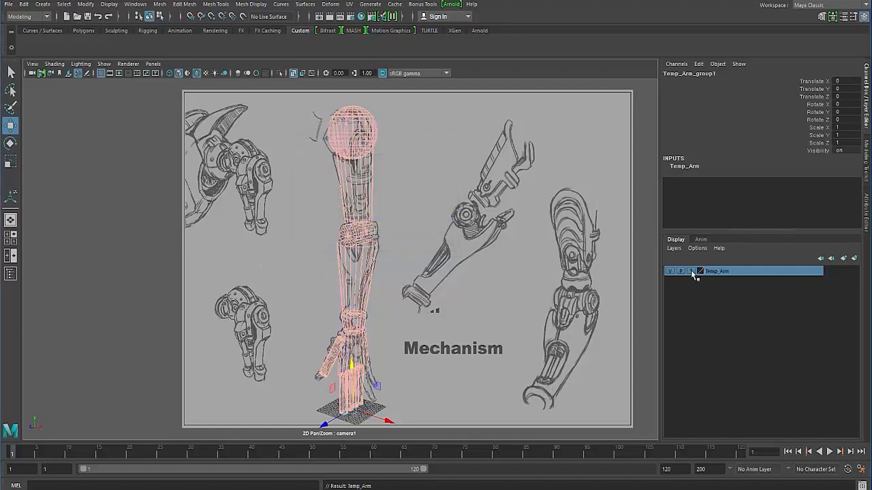
- Test whether the templated arm can be selected and check it in the camera and perspective views
click(92, 247)
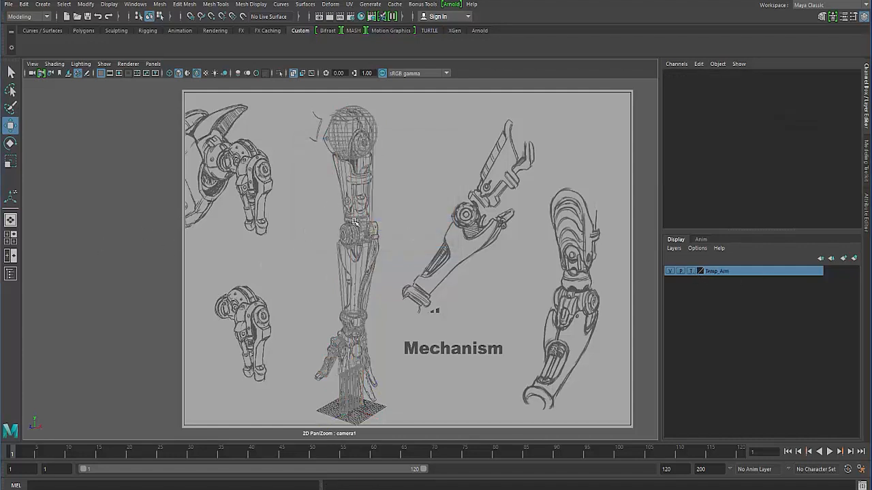
click(374, 292)
click(82, 235)
key(space)
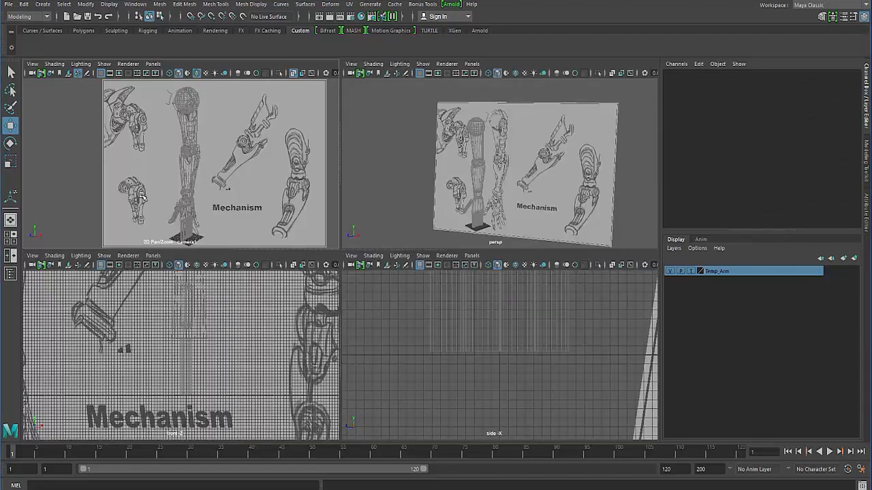
alt+drag(444, 175, 457, 197)
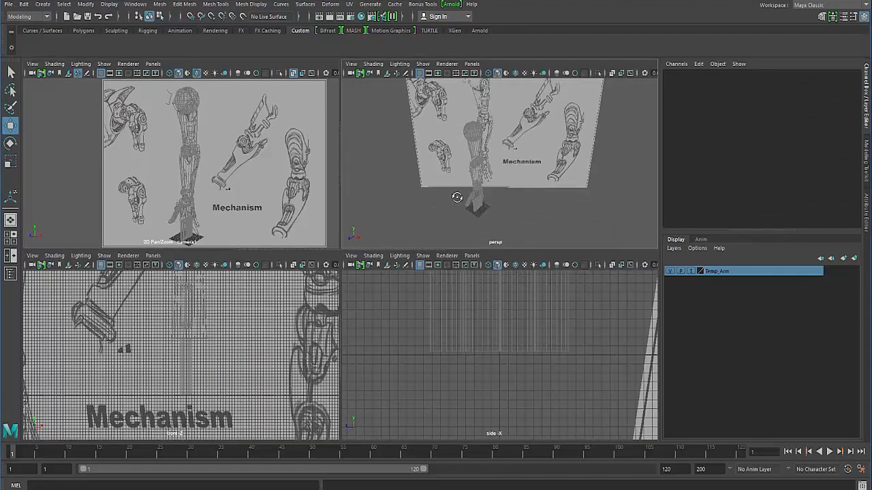
key(space)
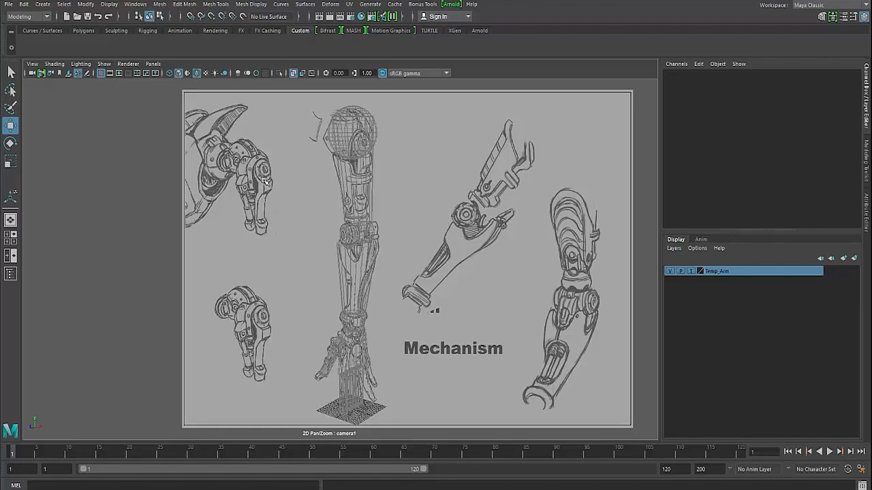
- Switch to Paint and paste the reference sketch onto the blank canvas, showing the shoulder detail
key(super)
click(59, 329)
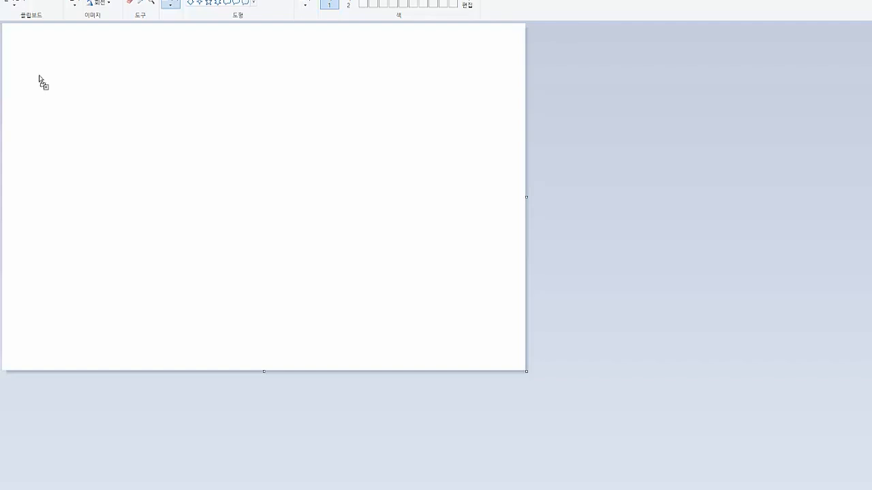
key(ctrl+v)
scroll(402, 321, down, 5)
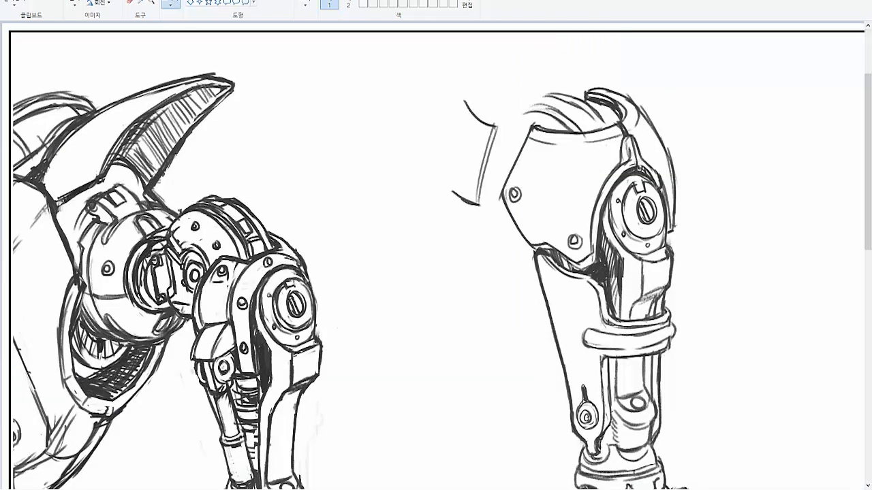
scroll(402, 321, up, 3)
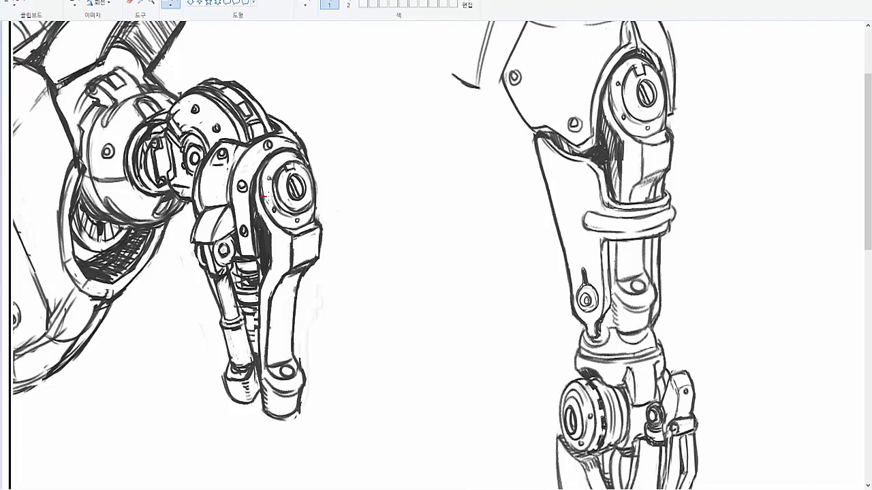
- Draw red radial division lines and a surrounding rim over the round shoulder joint in the sketch
mouse_move(292, 191)
mouse_down()
mouse_move(312, 179)
mouse_move(291, 180)
mouse_move(280, 152)
mouse_up()
drag(300, 210, 312, 233)
drag(261, 173, 321, 203)
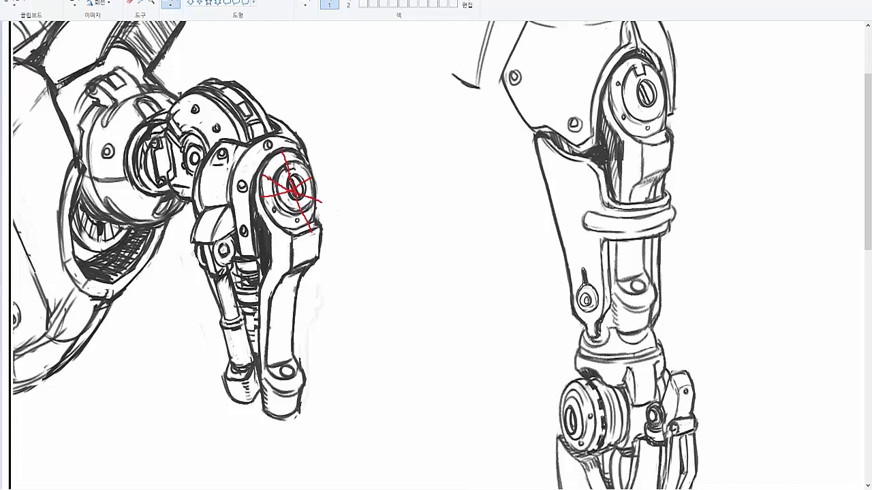
mouse_move(281, 229)
mouse_down()
mouse_move(304, 154)
mouse_move(267, 168)
mouse_move(260, 184)
mouse_move(286, 230)
mouse_move(311, 225)
mouse_move(323, 200)
mouse_move(301, 151)
mouse_move(282, 147)
mouse_up()
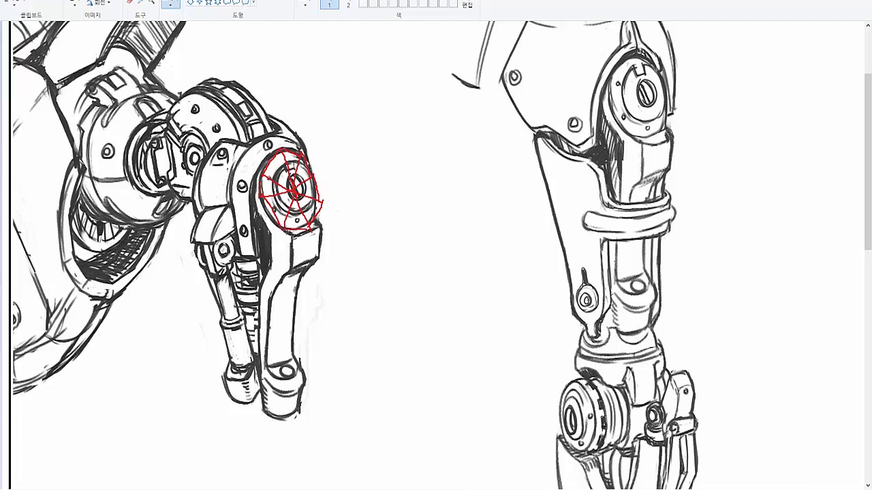
- Trace in red the block below the shoulder disc, its outer contour and the edges leading down the arm
drag(288, 232, 293, 267)
mouse_move(324, 206)
mouse_down()
mouse_move(320, 265)
mouse_move(273, 298)
mouse_up()
drag(315, 260, 297, 304)
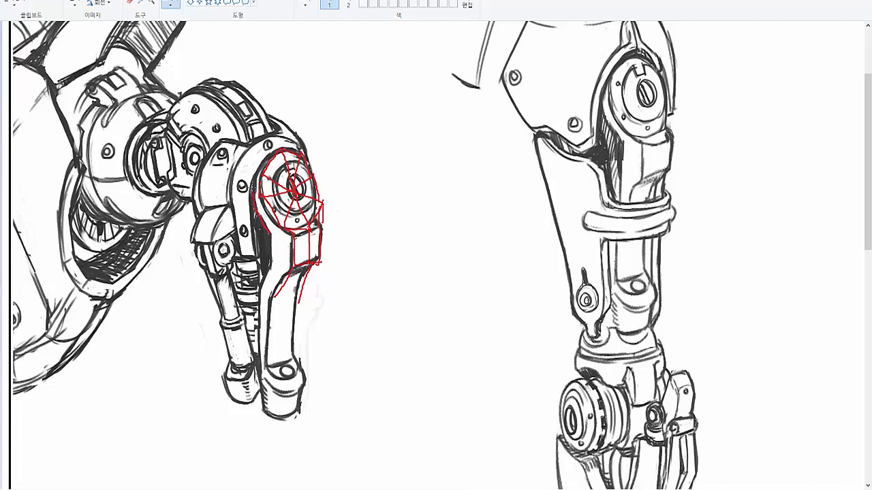
drag(251, 174, 277, 145)
drag(271, 265, 258, 295)
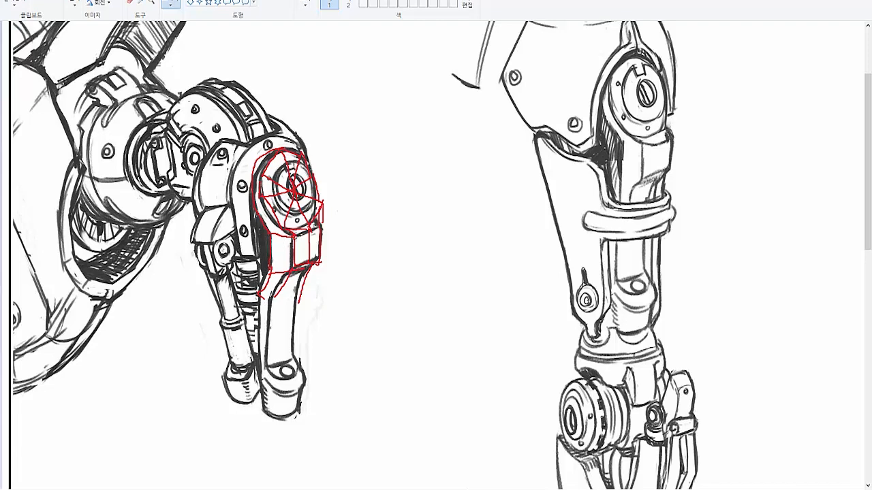
mouse_move(271, 236)
mouse_down()
mouse_move(290, 231)
mouse_move(294, 246)
mouse_move(315, 226)
mouse_move(320, 263)
mouse_up()
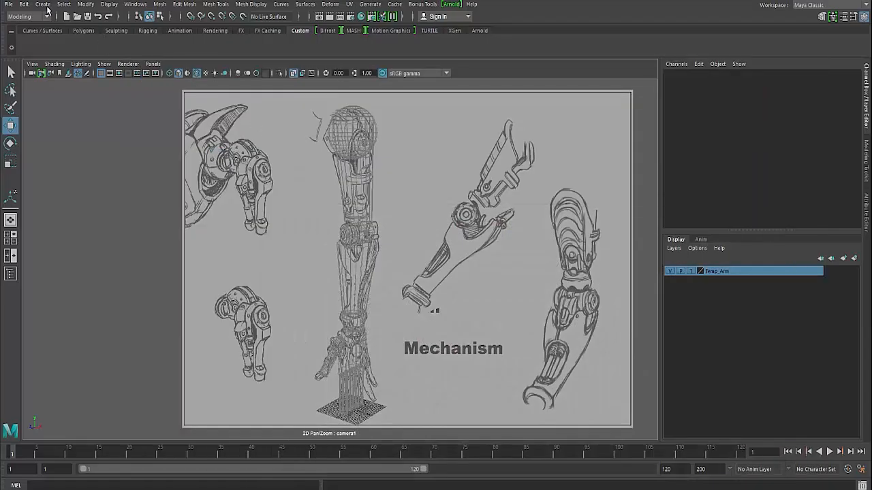
- Back in Maya, create a polygon cylinder, raise it to Translate Y 119.126 at the shoulder and set Rotate Z to 90
click(43, 5)
mouse_move(102, 39)
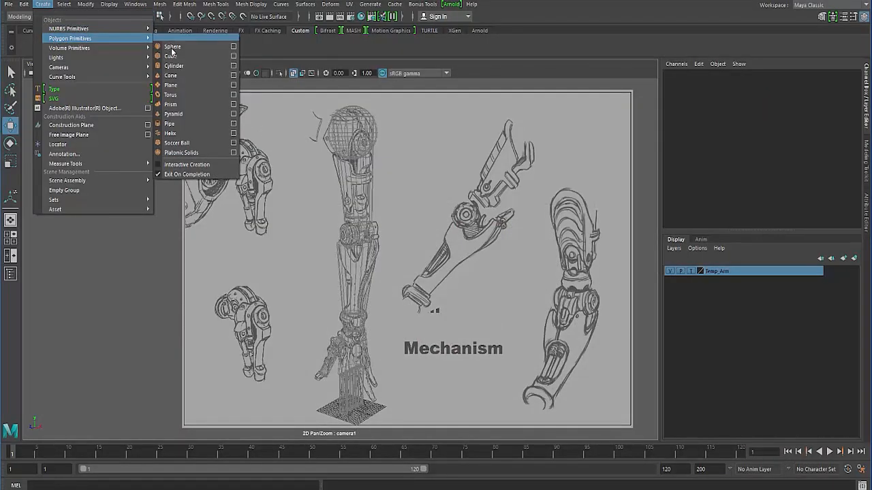
click(175, 66)
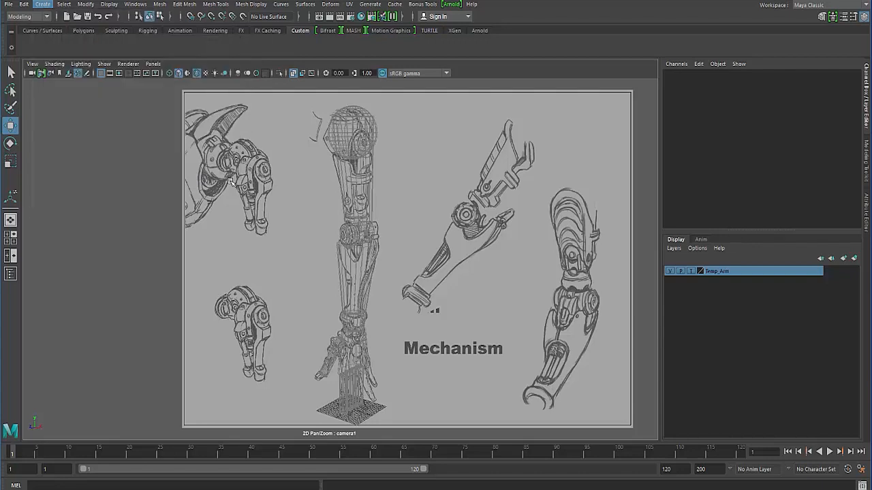
mouse_move(350, 366)
mouse_down()
mouse_move(352, 101)
mouse_move(386, 136)
mouse_move(386, 167)
mouse_up()
key(r)
key(e)
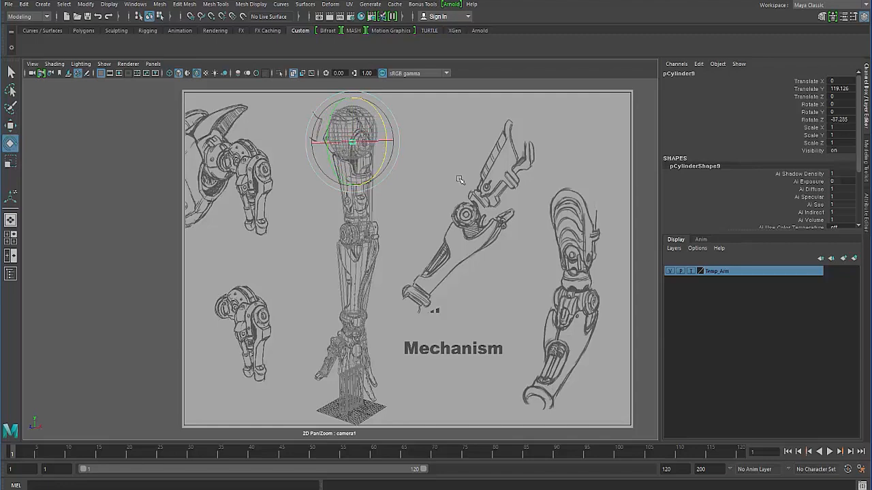
double_click(841, 119)
text(90)
key(Return)
- Scale the shoulder cylinder uniformly to about 5.652 and move it outward to about Translate X 5.465
key(r)
drag(351, 142, 175, 143)
key(space)
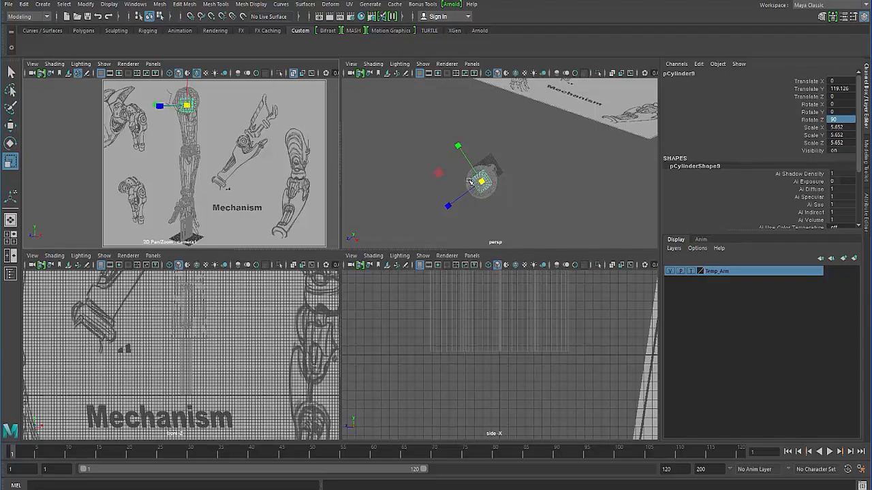
key(space)
key(f)
scroll(298, 253, down, 5)
alt+drag(297, 252, 308, 272)
key(w)
key(space)
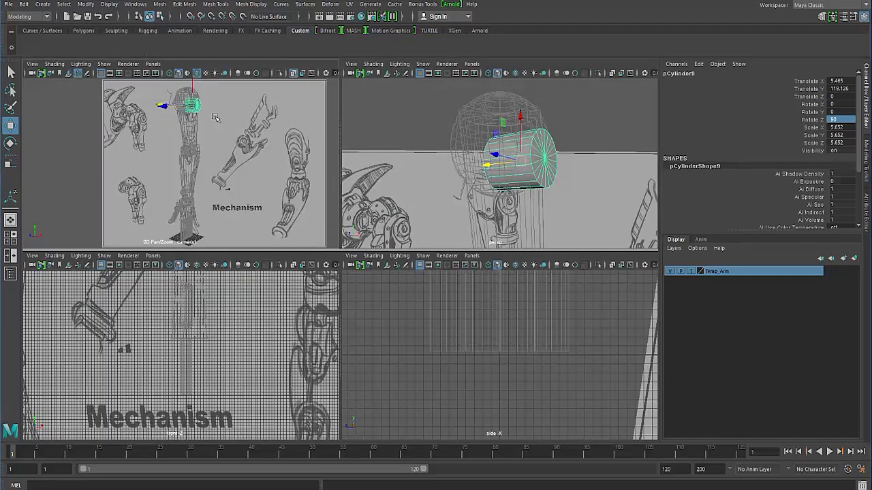
- Shrink the shoulder cylinder uniformly to about 4.848, flatten its Scale Y to about 1.996 and place it at Translate X 4.48
key(space)
key(r)
drag(360, 143, 318, 139)
key(w)
key(space)
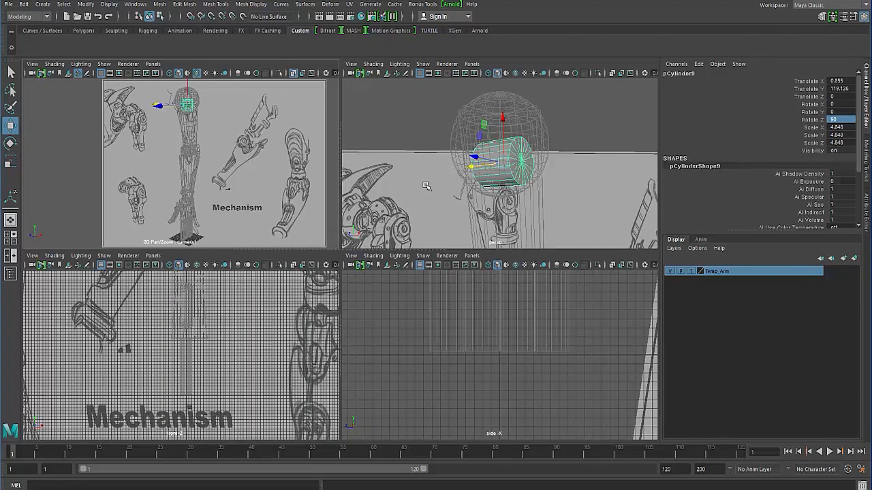
alt+drag(433, 193, 470, 163)
key(r)
key(w)
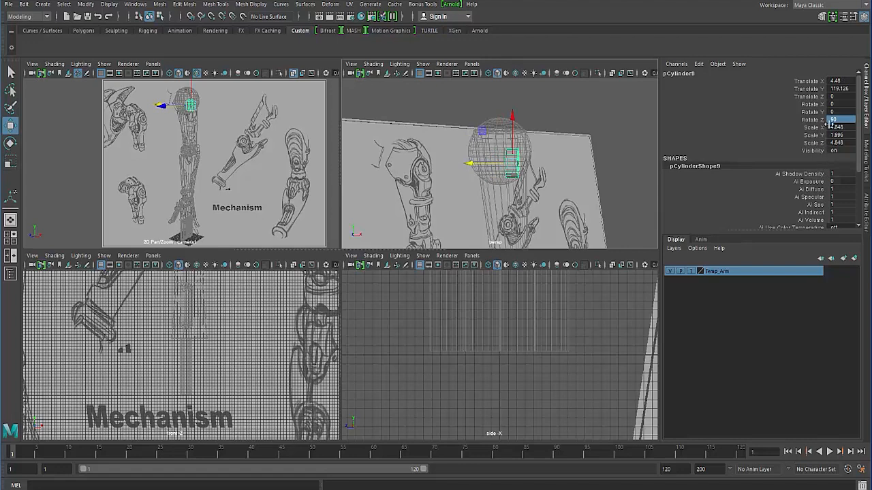
- Set the shoulder cylinder's Subdivisions Axis to 8 and inspect its cap up close in the perspective view
scroll(833, 150, down, 3)
click(687, 221)
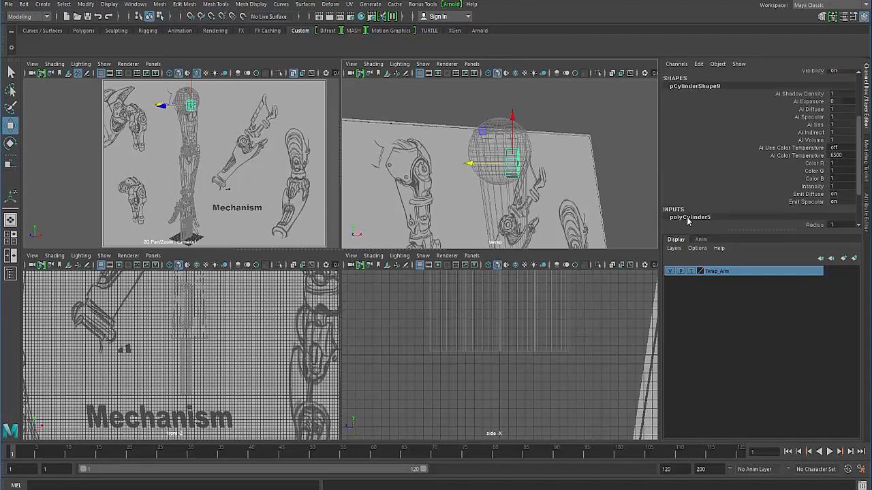
scroll(783, 204, down, 3)
click(837, 186)
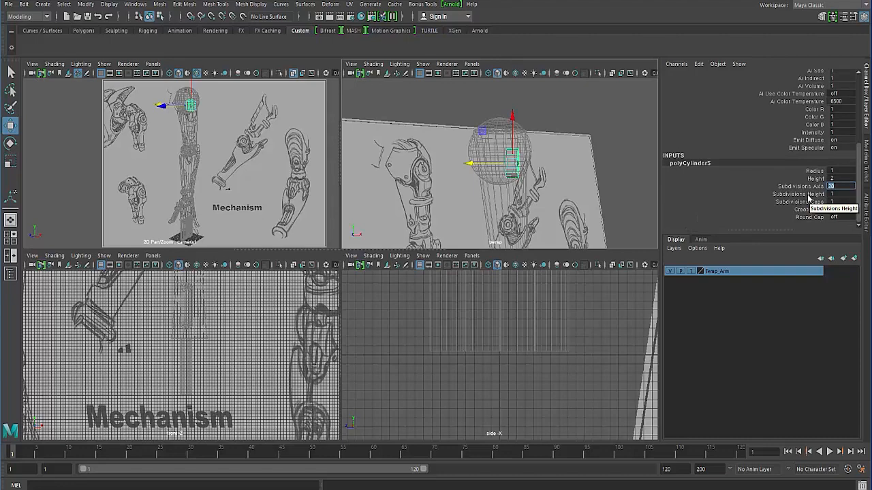
text(8)
key(Return)
key(space)
alt+drag(479, 169, 367, 208)
alt+right_drag(367, 208, 376, 264)
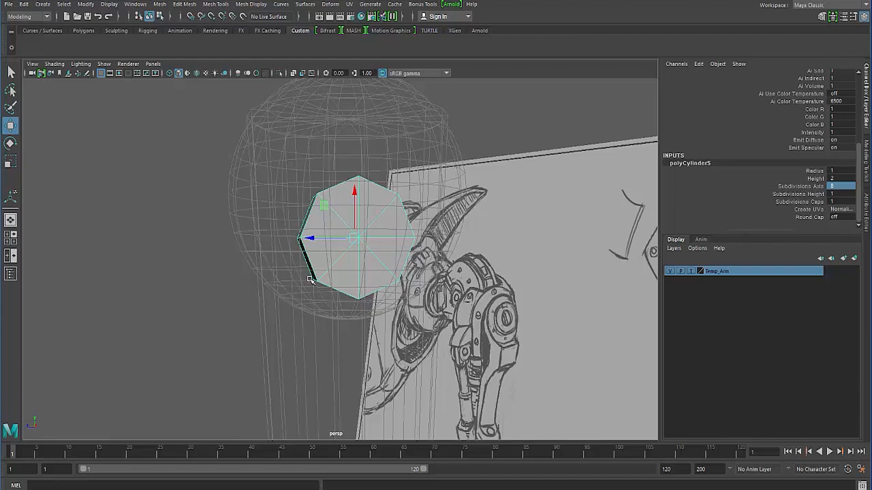
mouse_move(311, 281)
alt+mouse_down()
mouse_move(322, 289)
mouse_move(427, 243)
mouse_move(471, 259)
mouse_move(474, 219)
alt+mouse_up()
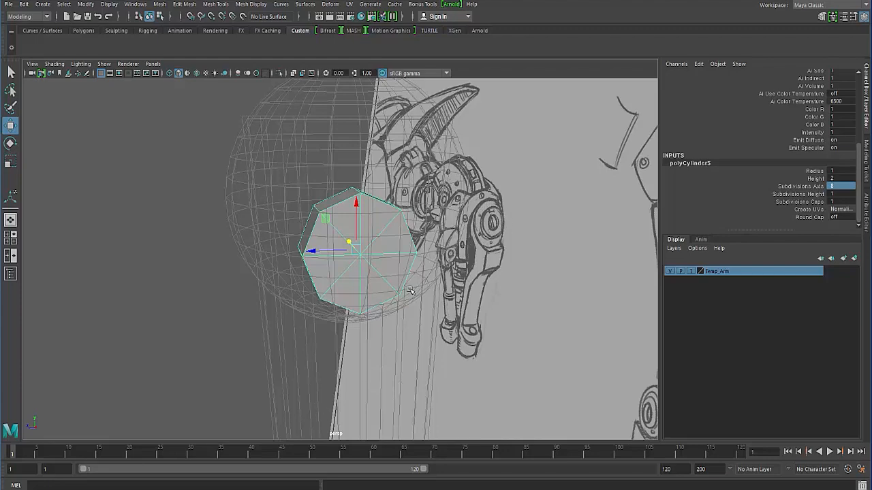
- Try a Subdivisions Axis value of 16 on the shoulder cylinder and undo the change
alt+drag(334, 324, 338, 293)
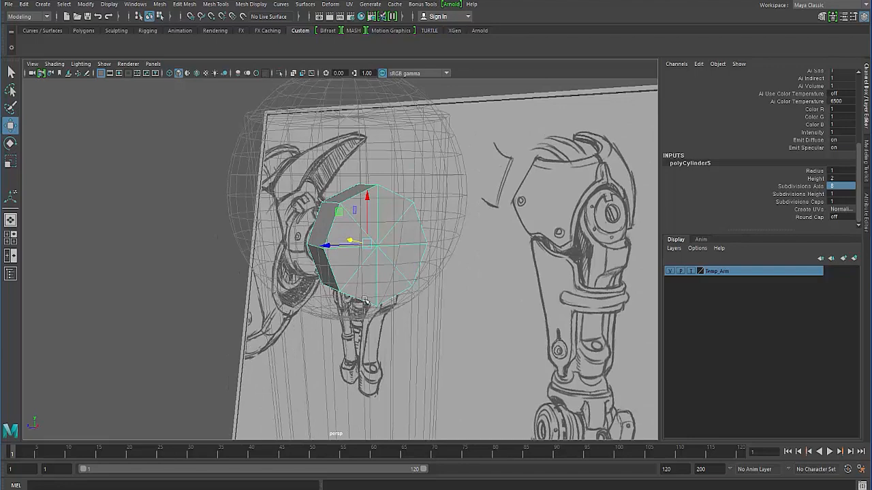
mouse_move(324, 284)
alt+mouse_down()
mouse_move(353, 264)
mouse_move(334, 253)
mouse_move(335, 217)
alt+mouse_up()
alt+drag(331, 275, 317, 267)
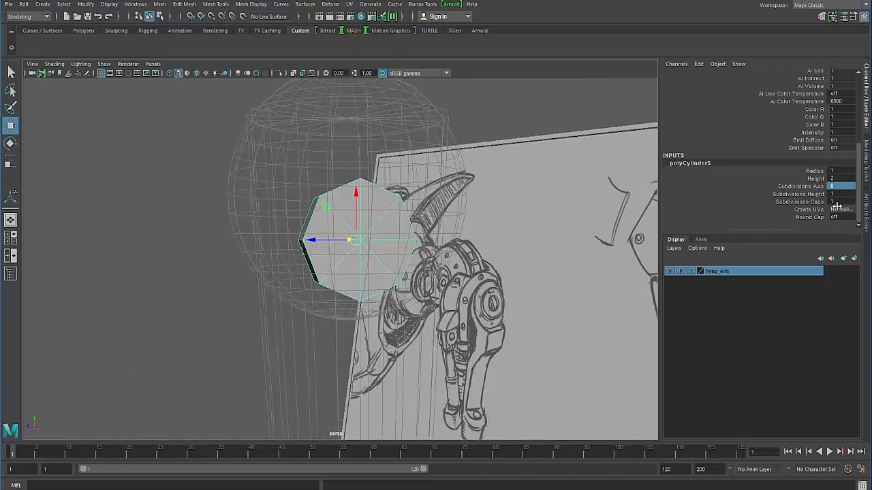
alt+drag(375, 312, 399, 319)
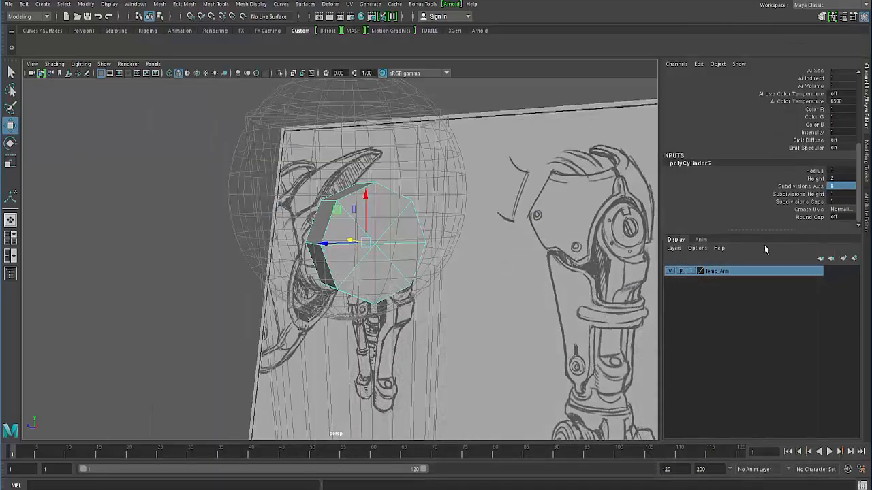
click(843, 185)
key(Return)
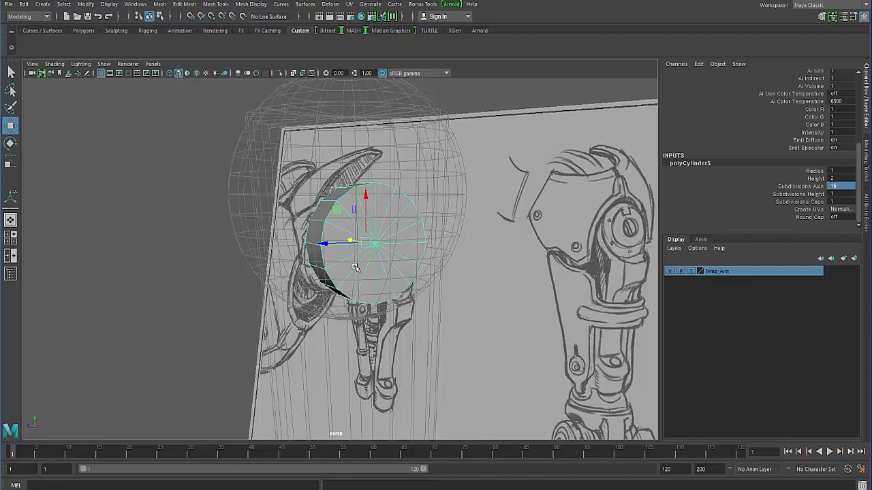
mouse_move(342, 266)
alt+mouse_down()
mouse_move(311, 305)
mouse_move(329, 300)
mouse_move(300, 262)
alt+mouse_up()
scroll(317, 296, up, 2)
key(ctrl+z)
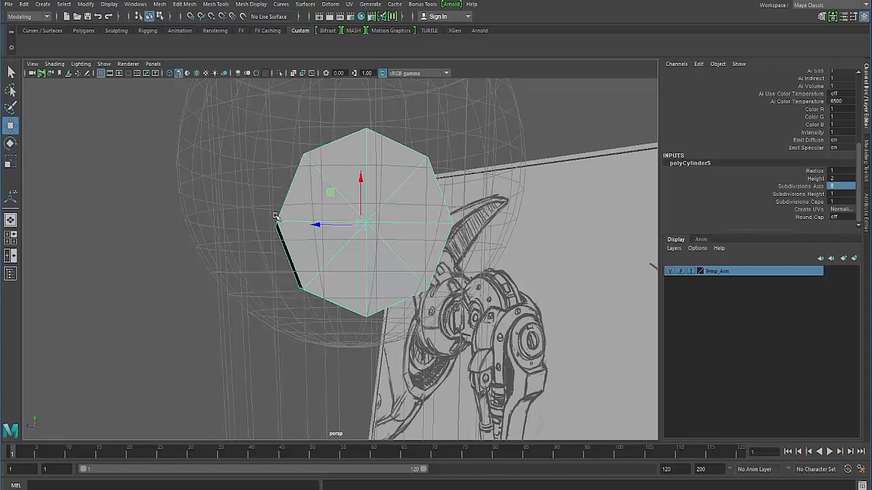
- Set the shoulder cylinder's Subdivisions Axis to 16 and delete all its faces except the outer cap
click(838, 187)
key(Return)
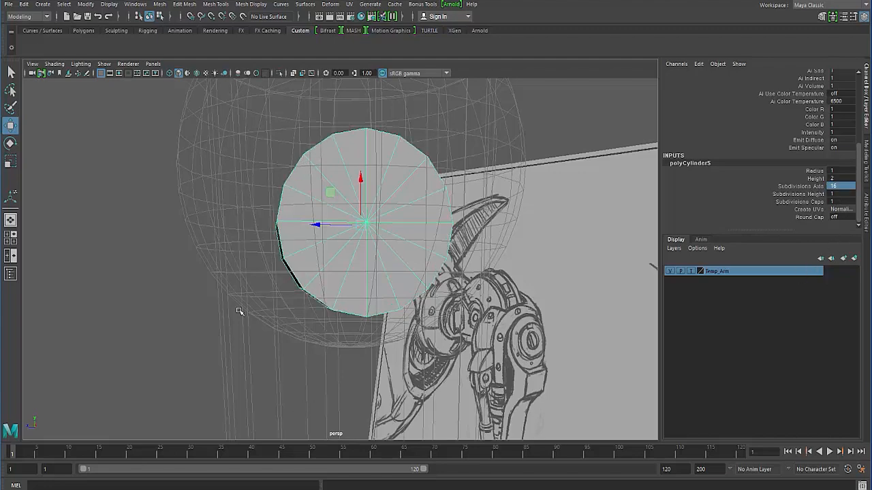
mouse_move(224, 311)
alt+mouse_down()
mouse_move(356, 206)
mouse_move(364, 232)
alt+mouse_up()
right_drag(415, 179, 415, 140)
mouse_move(348, 141)
mouse_down()
mouse_move(397, 344)
mouse_move(403, 339)
mouse_up()
key(Delete)
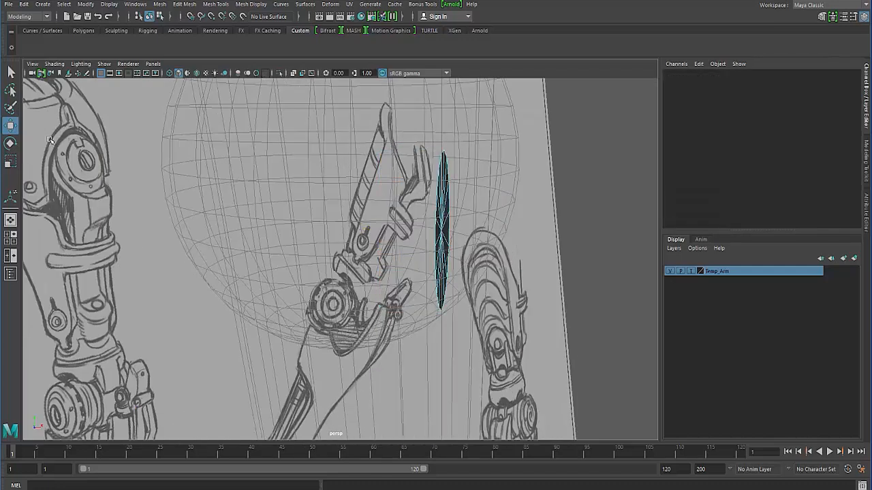
- Return the remaining shoulder disc to object mode, center its pivot and check its placement in the camera view
alt+drag(371, 301, 362, 300)
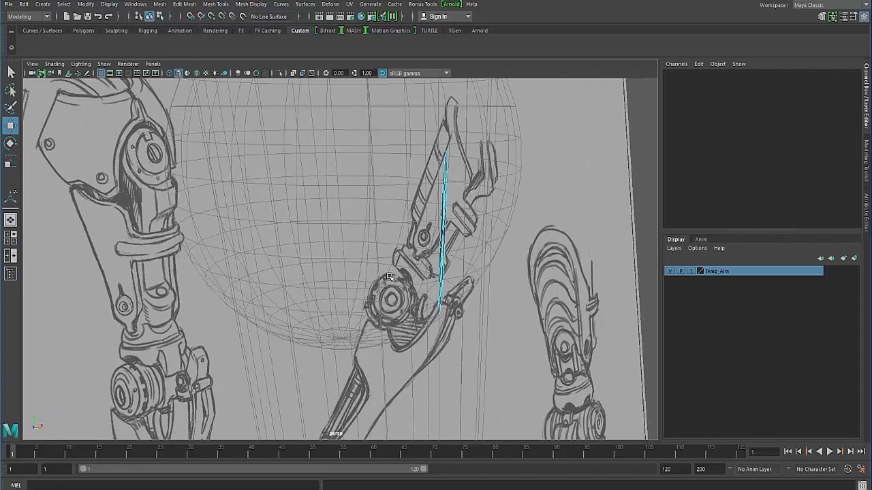
key(r)
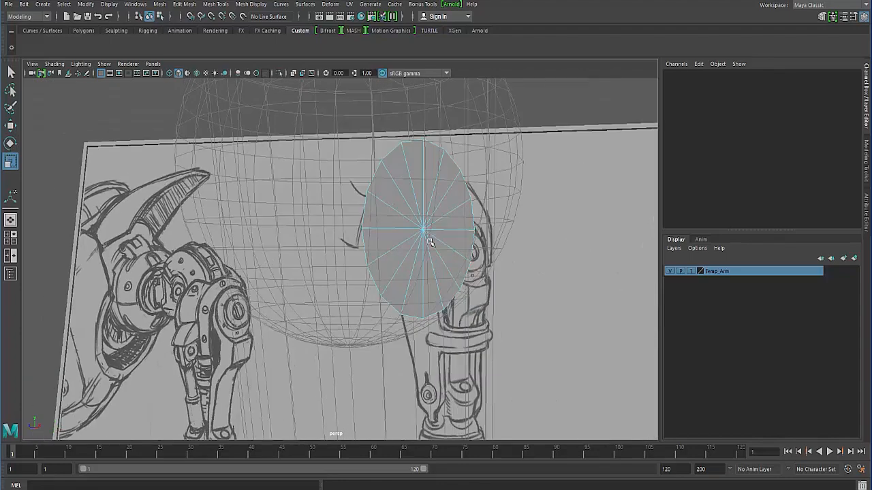
alt+drag(430, 253, 442, 229)
right_click(443, 228)
right_click(434, 216)
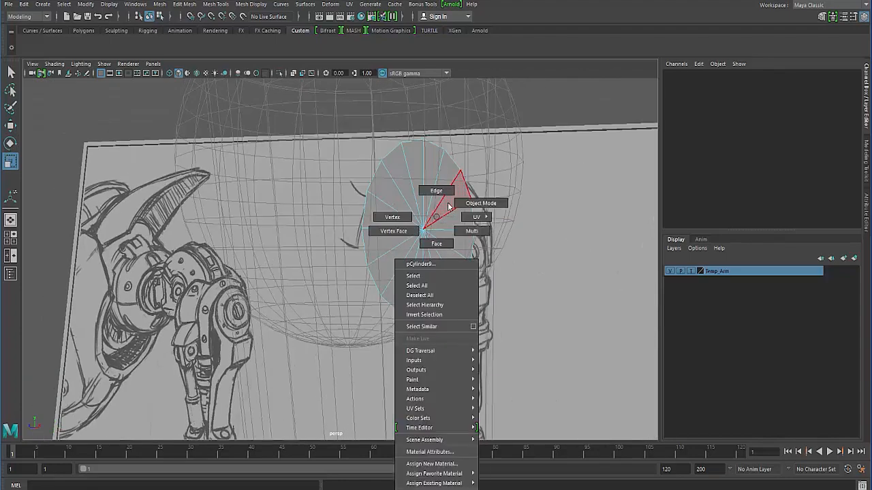
click(467, 199)
mouse_move(424, 228)
alt+mouse_down()
mouse_move(364, 251)
mouse_move(409, 237)
mouse_move(385, 238)
mouse_move(402, 261)
mouse_move(333, 297)
mouse_move(437, 274)
mouse_move(478, 333)
alt+mouse_up()
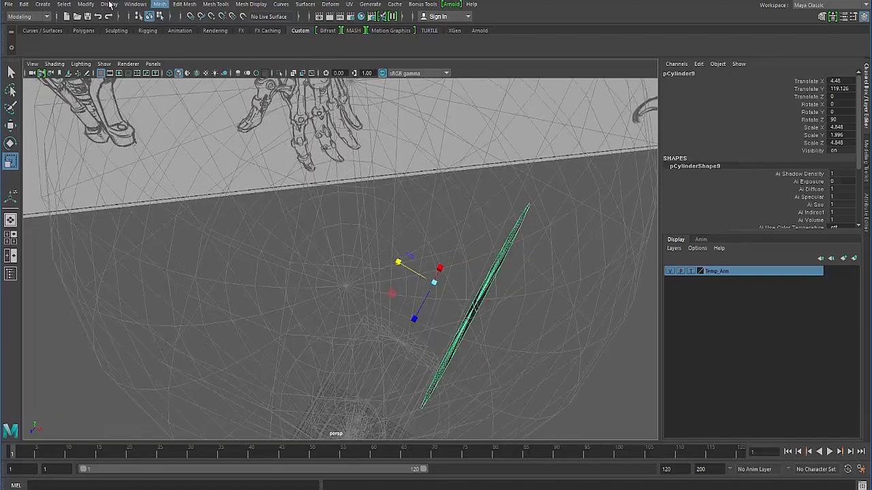
click(86, 4)
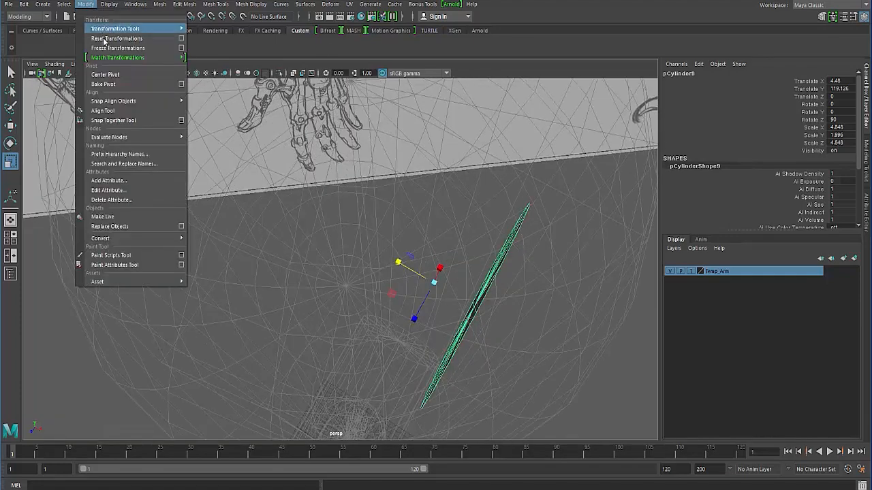
click(109, 74)
mouse_move(340, 288)
alt+mouse_down()
mouse_move(349, 230)
mouse_move(340, 224)
mouse_move(375, 206)
mouse_move(288, 253)
alt+mouse_up()
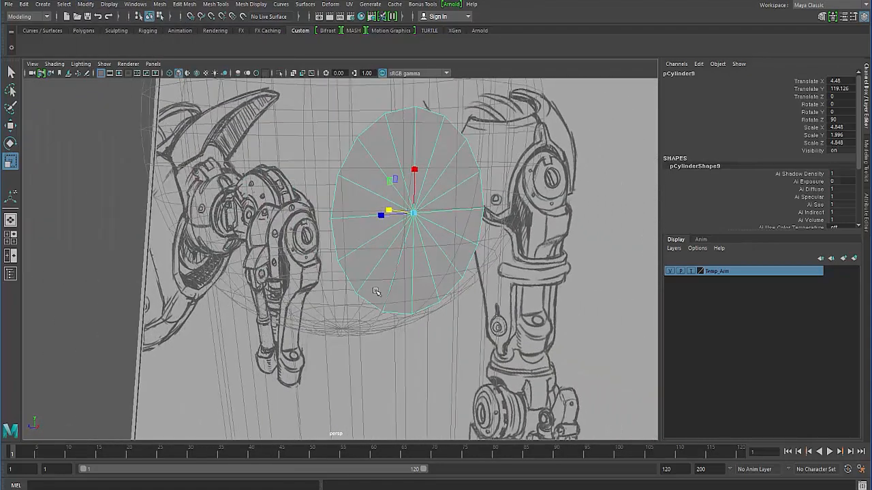
key(space)
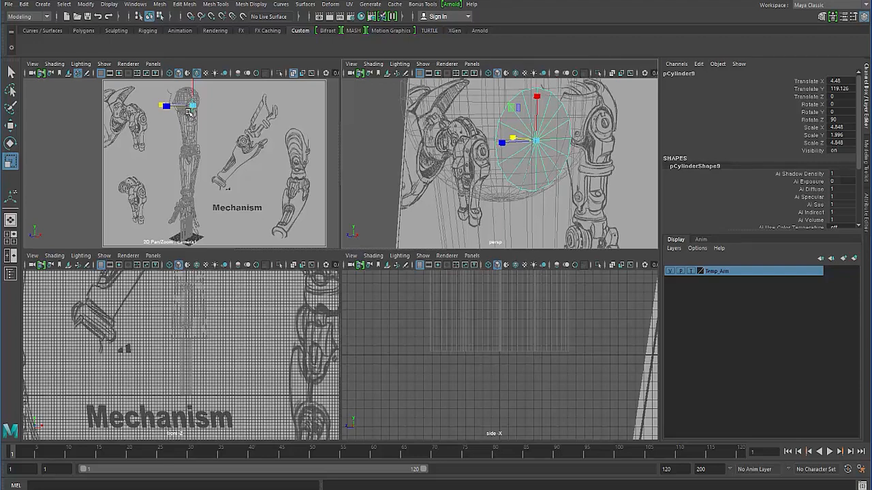
key(space)
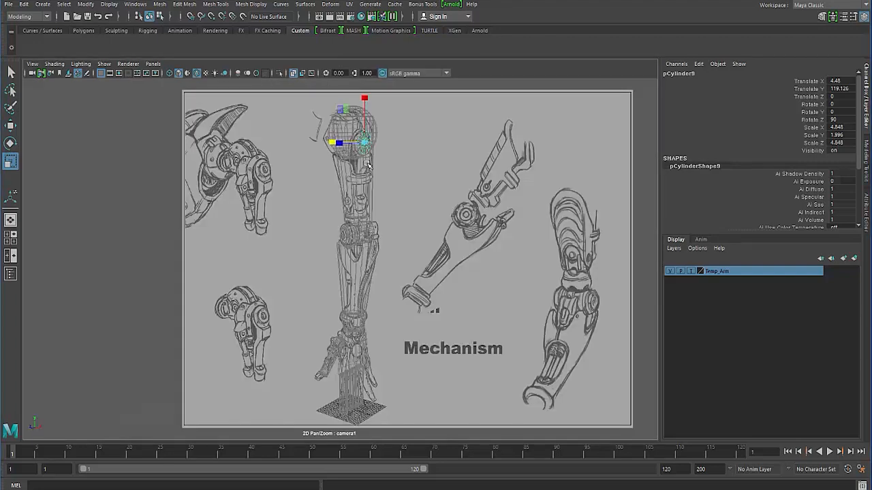
key(space)
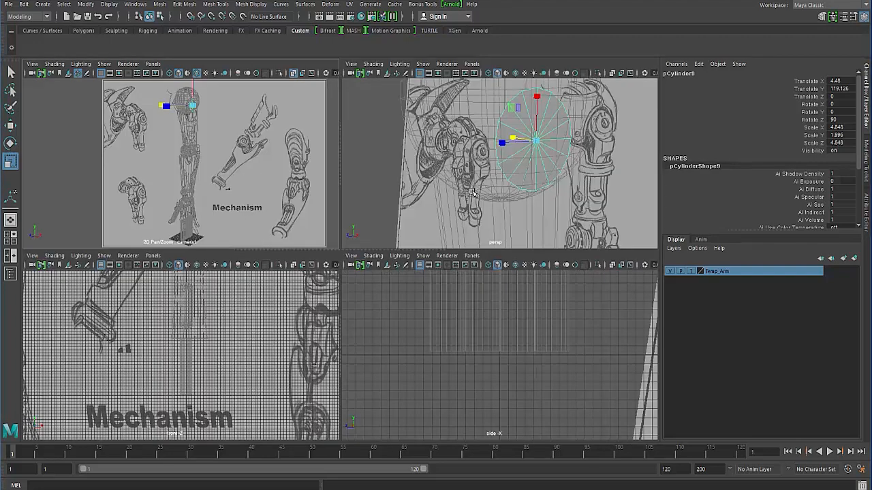
alt+drag(501, 135, 472, 170)
right_drag(472, 171, 473, 178)
alt+drag(473, 178, 477, 178)
click(474, 179)
key(Delete)
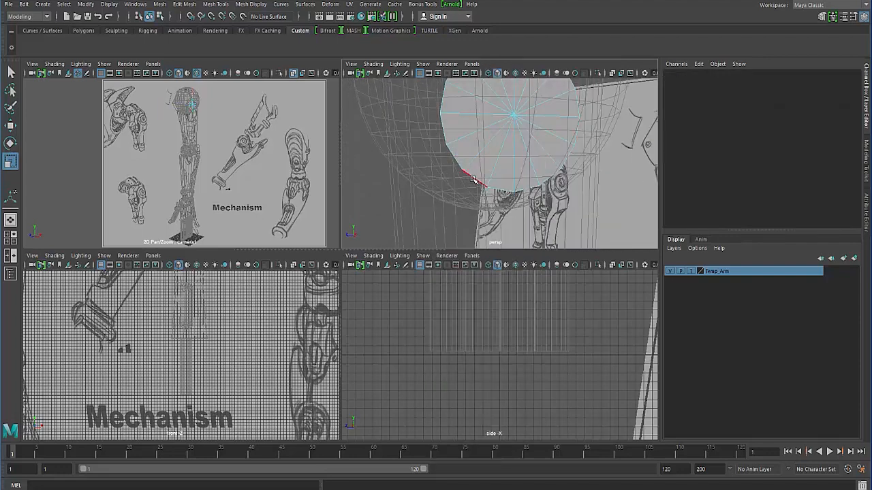
key(F8)
shift+click(531, 188)
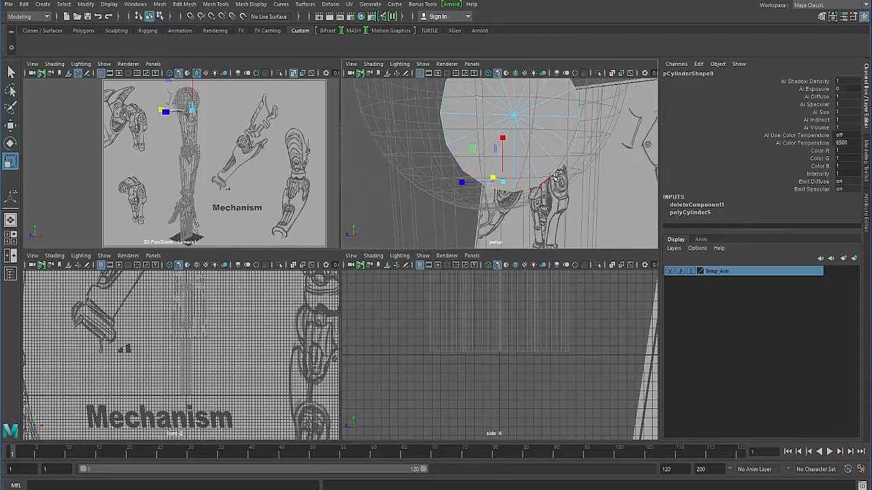
shift+click(552, 177)
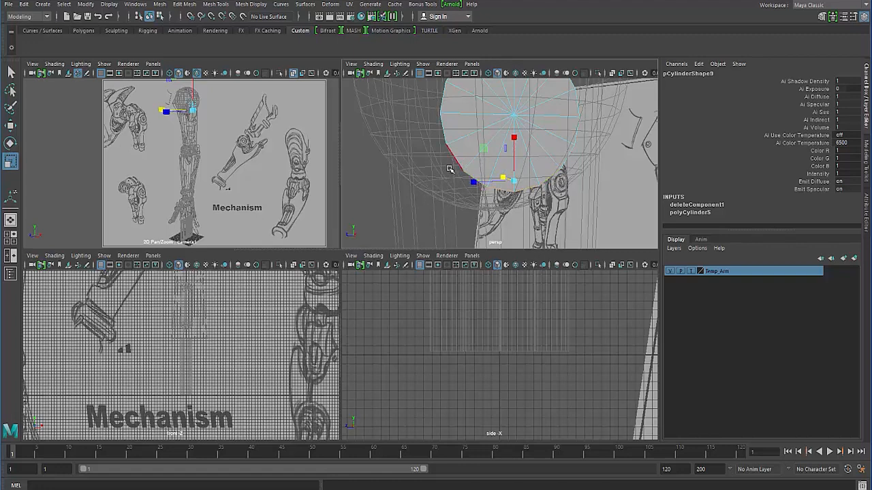
alt+drag(451, 171, 477, 177)
shift+click(480, 180)
shift+click(500, 187)
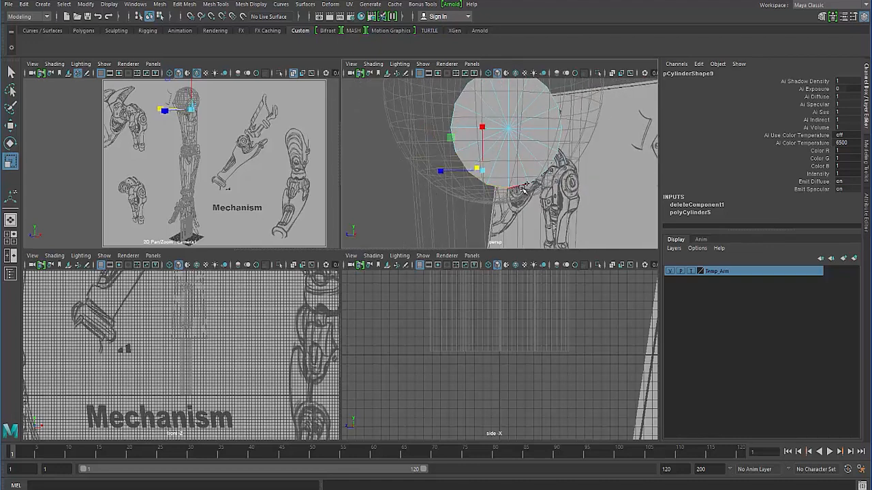
shift+click(518, 187)
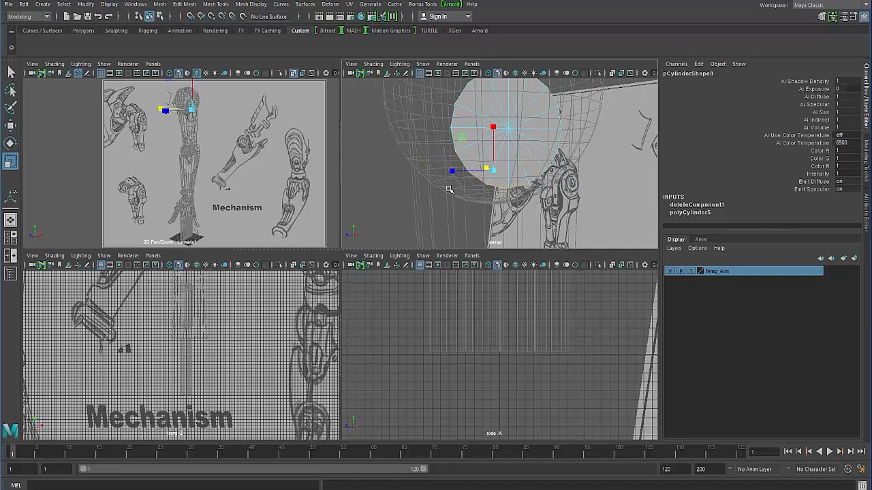
- Extrude the four lowest rim edges of the shoulder disc outward to a Local Translate Z of about 1.737
shift+click(480, 181)
shift+click(468, 191)
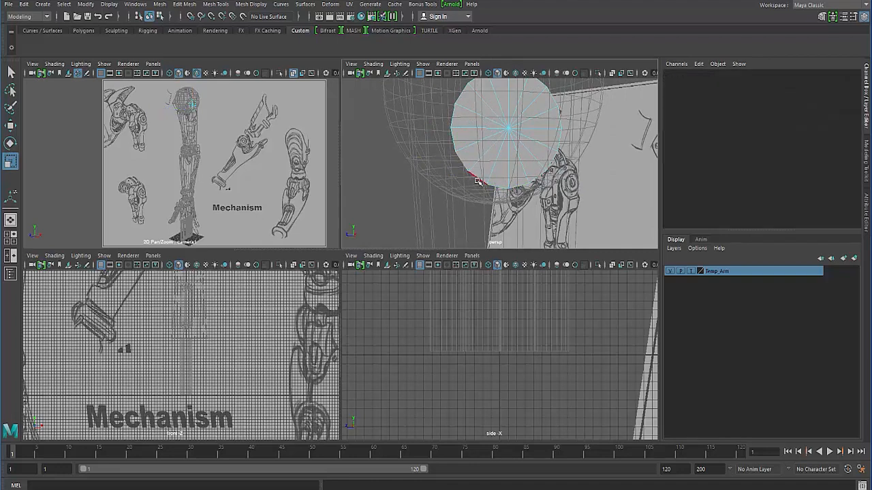
shift+click(502, 188)
shift+click(536, 178)
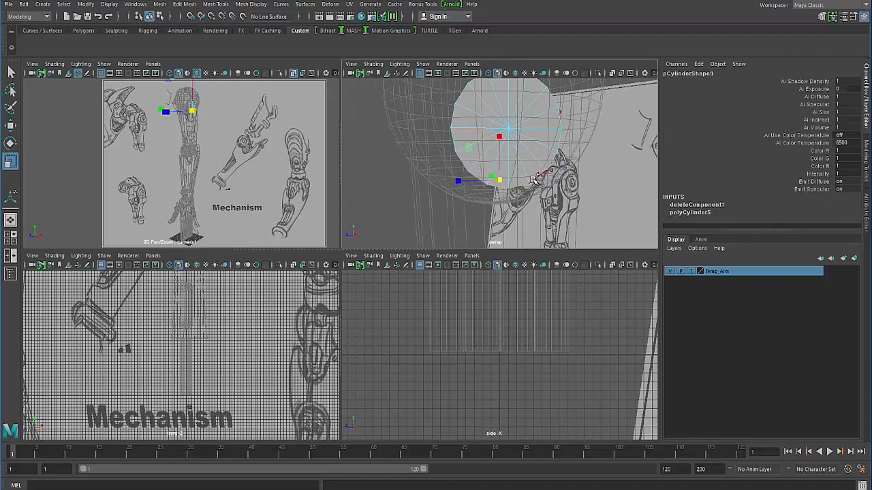
shift+click(536, 178)
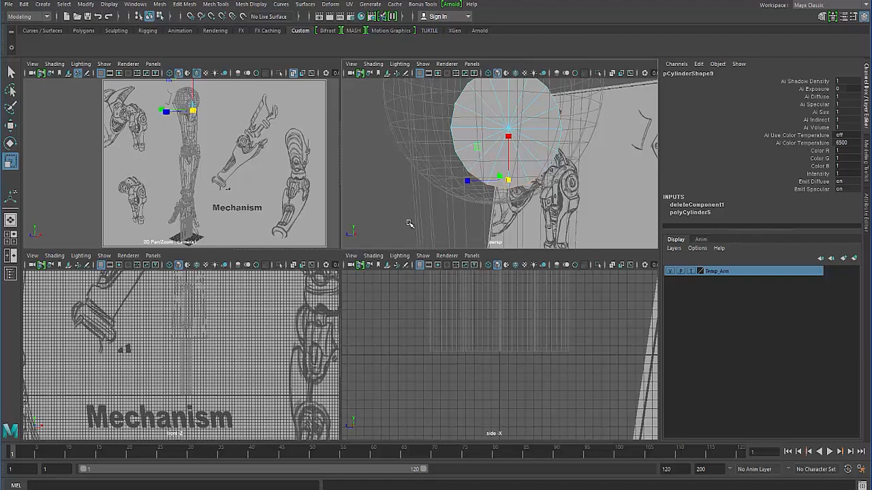
key(space)
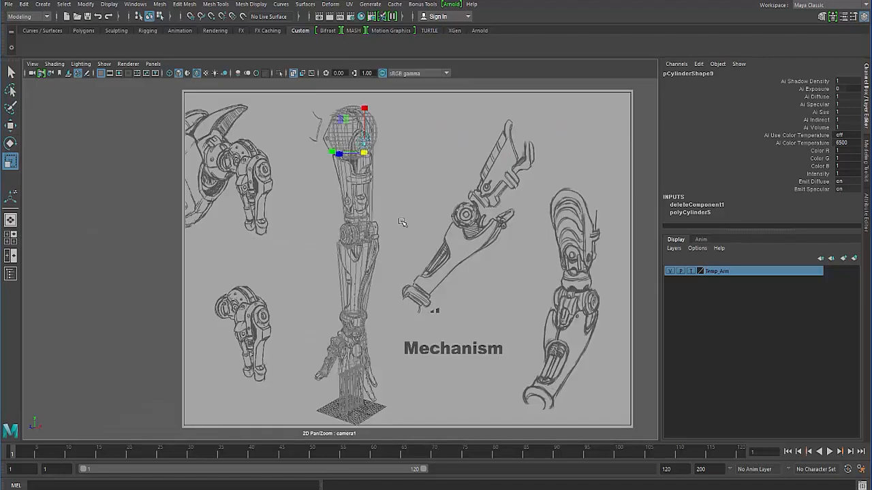
key(space)
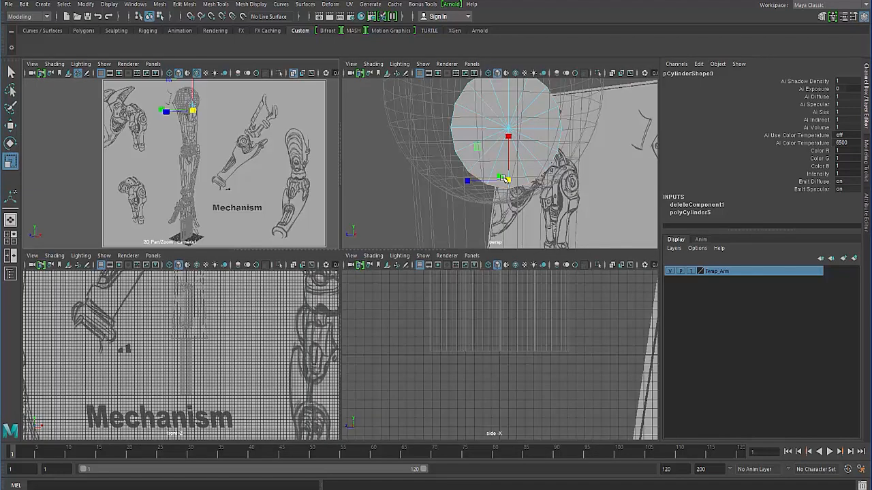
shift+right_click(488, 161)
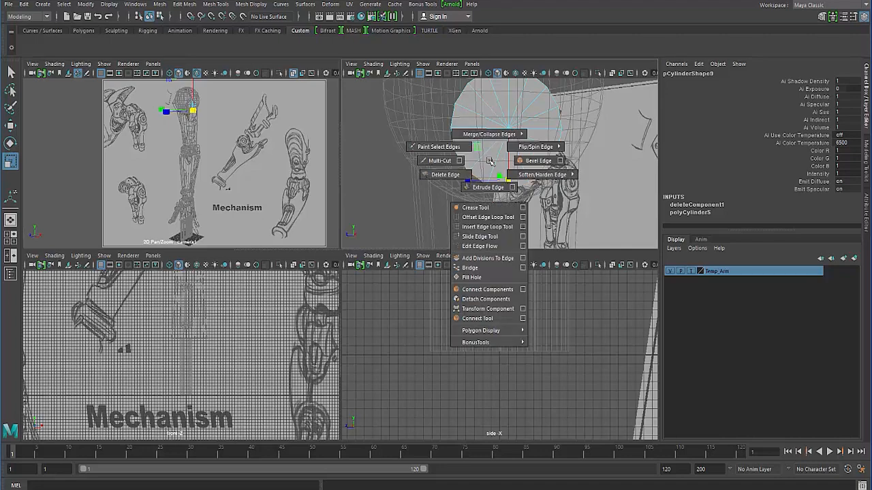
shift+right_drag(489, 162, 489, 187)
alt+drag(473, 202, 569, 185)
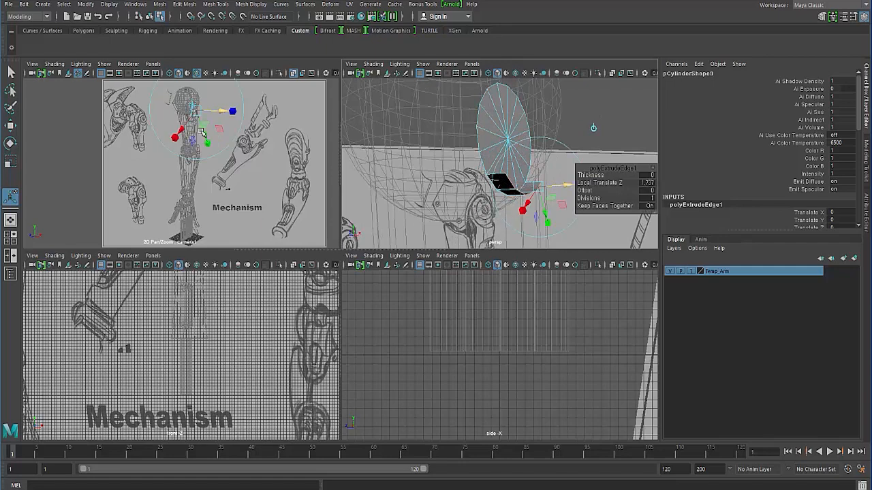
key(space)
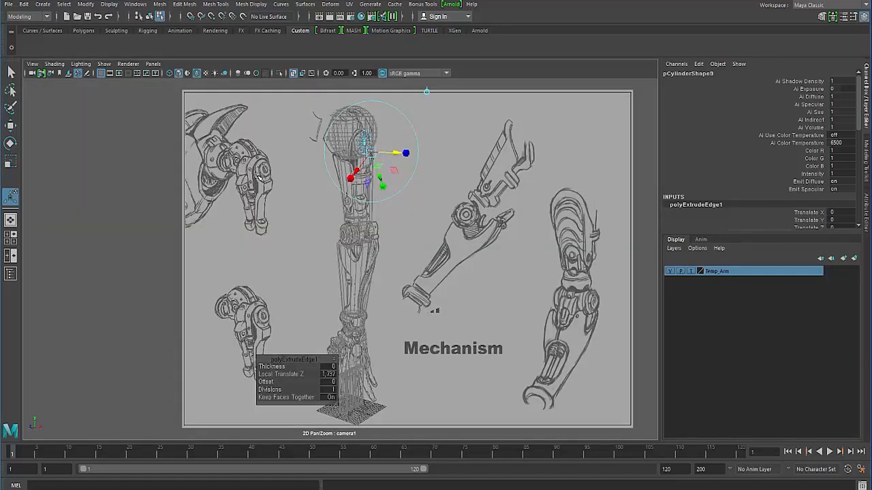
key(space)
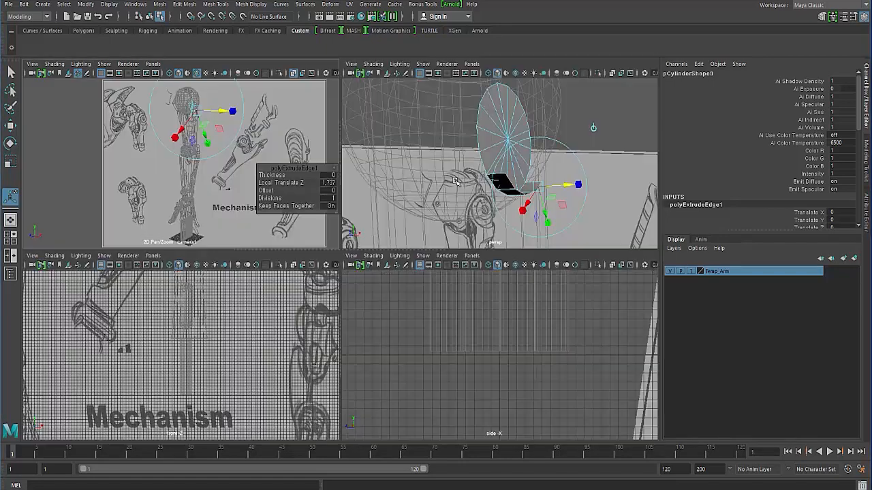
- Extrude the ledge's outer edges again and pull them straight down along the world axis to form a downward strip
alt+drag(416, 202, 380, 205)
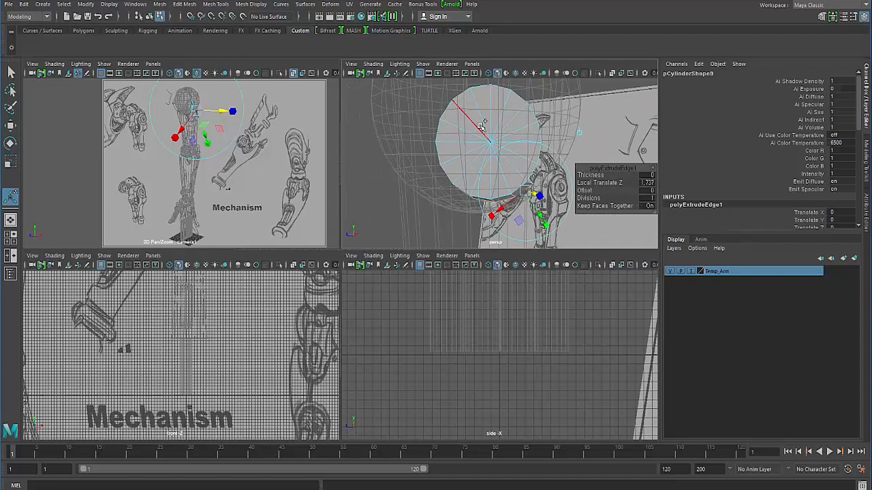
shift+right_drag(480, 127, 481, 152)
alt+drag(425, 170, 591, 123)
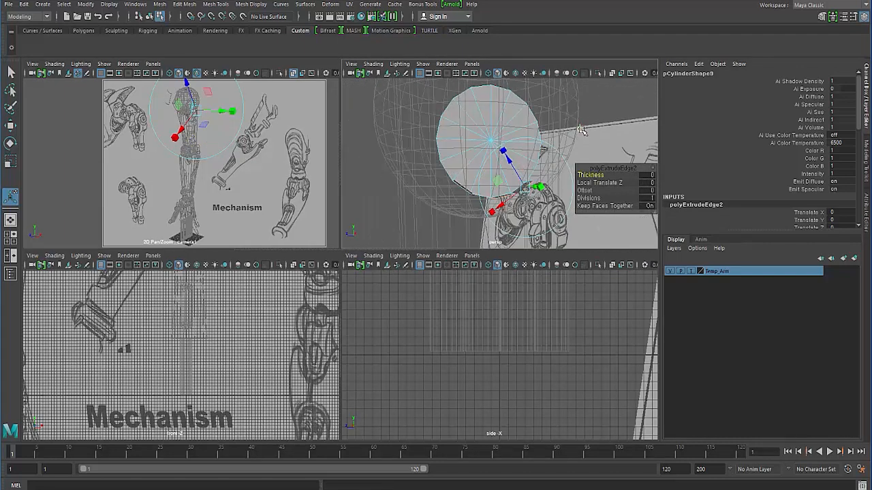
click(581, 130)
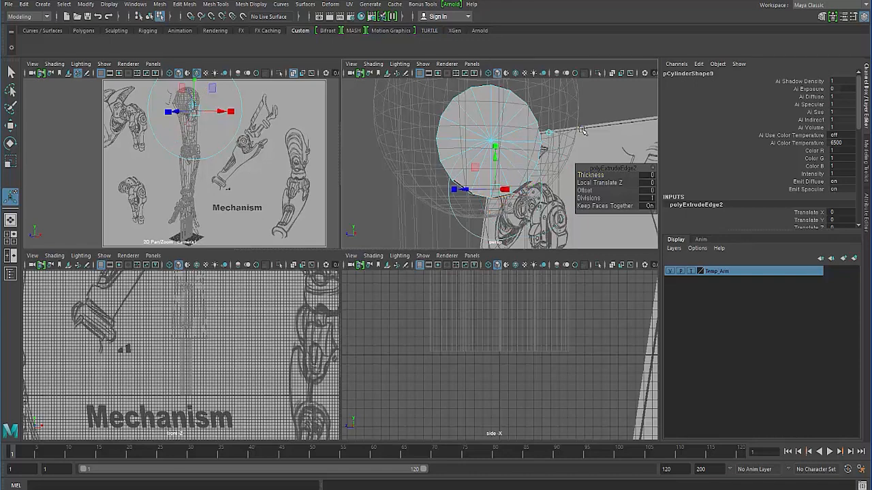
alt+drag(474, 169, 460, 194)
click(497, 188)
- Select the front faces of the downward strip and shift them slightly down to match the arm sketch in the camera view
alt+drag(460, 195, 404, 169)
right_click(403, 169)
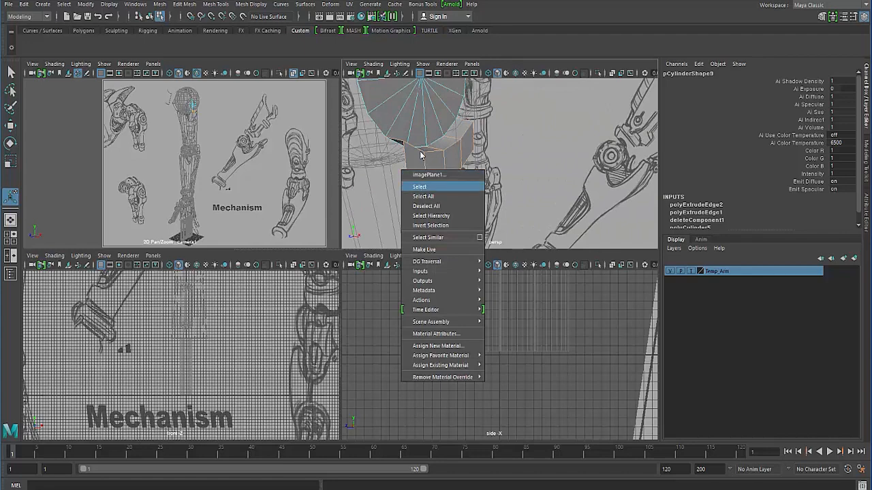
click(420, 151)
right_drag(421, 151, 419, 176)
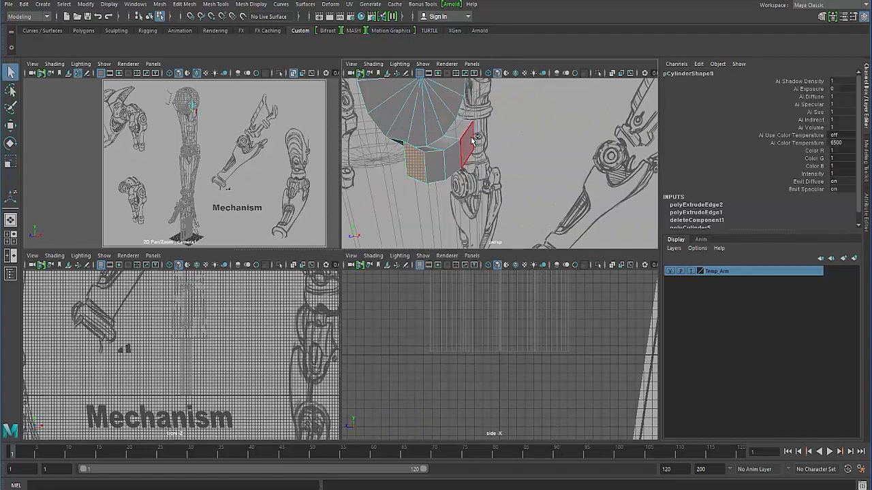
shift+click(475, 140)
key(w)
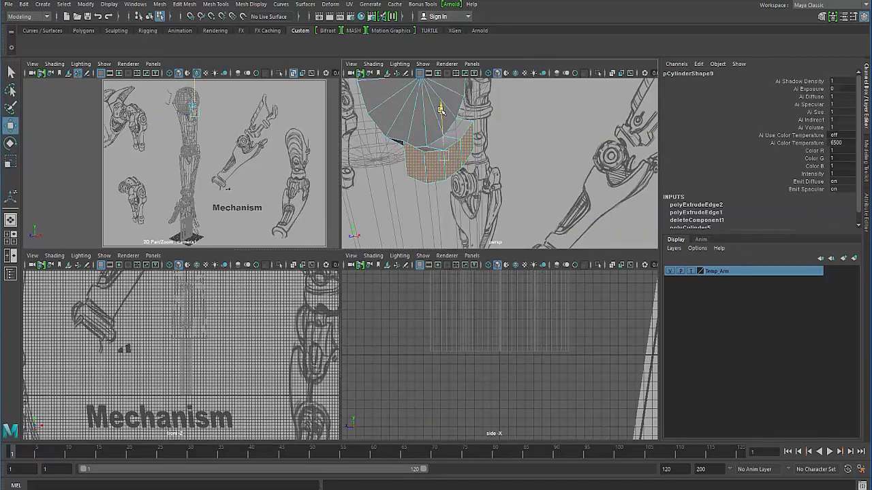
alt+drag(440, 108, 483, 126)
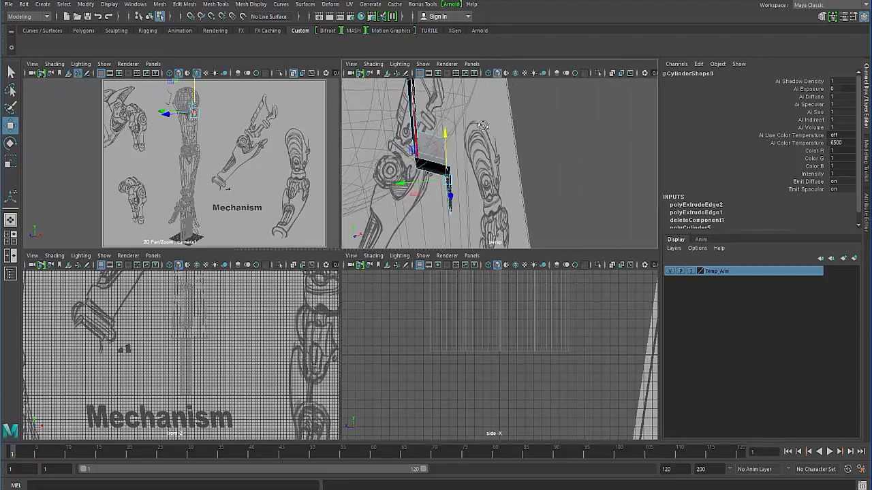
key(space)
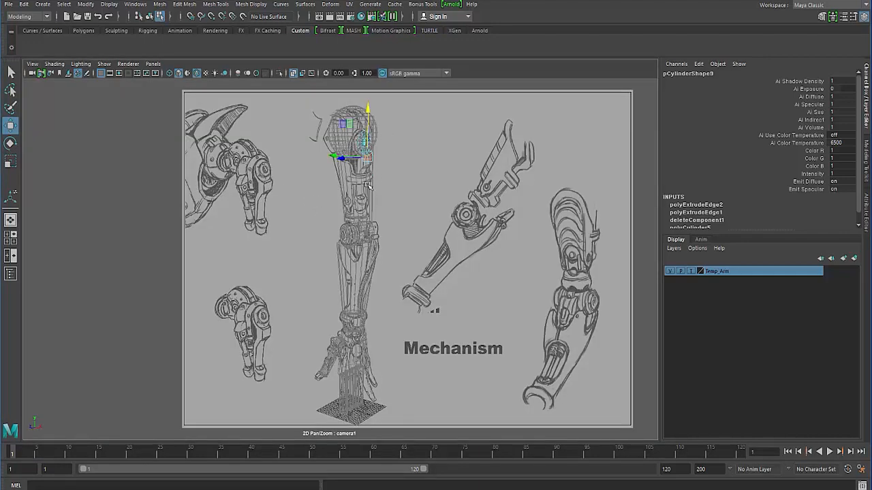
drag(368, 112, 368, 109)
key(space)
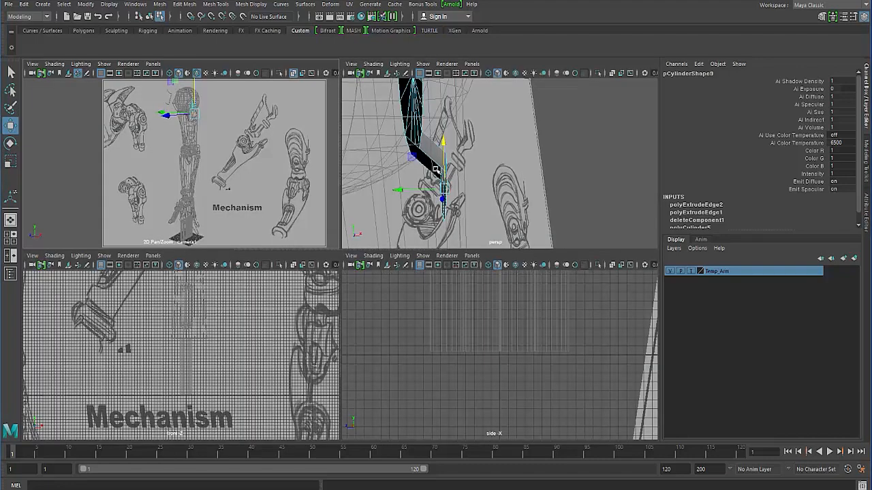
- Select the row of bottom edges on the strip and move them down to lengthen it
key(f)
right_drag(401, 181, 401, 155)
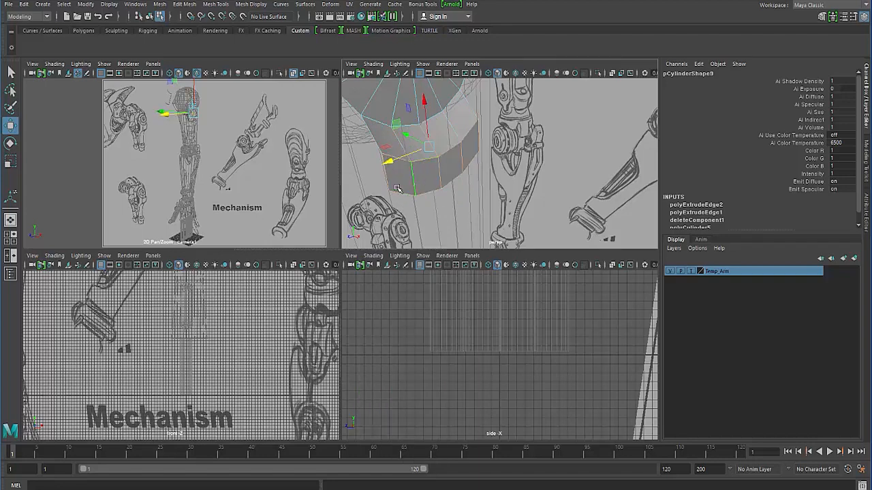
click(400, 192)
shift+double_click(477, 159)
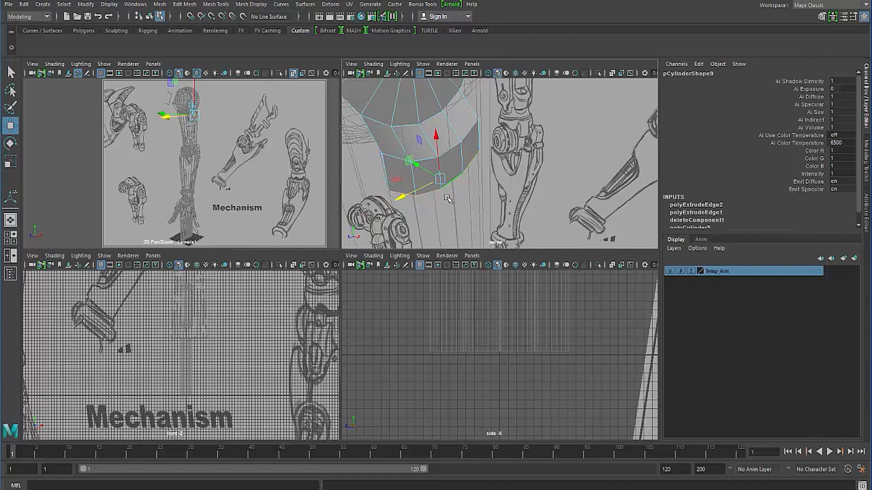
drag(435, 134, 435, 144)
- Scale the strip's bottom edges vertically until they form a flat, level line
key(space)
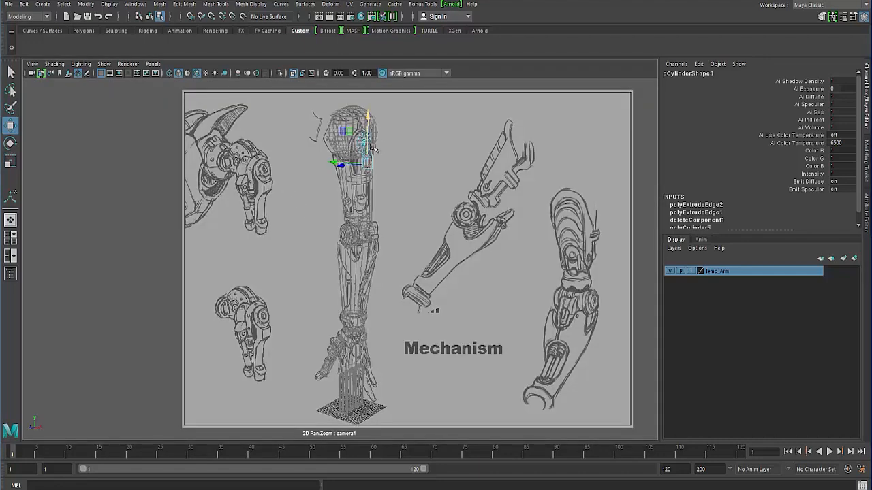
key(space)
key(space)
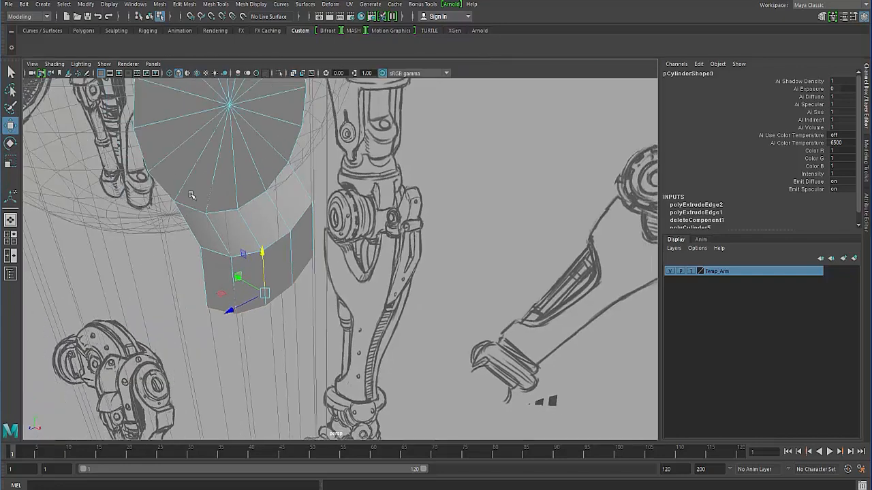
key(r)
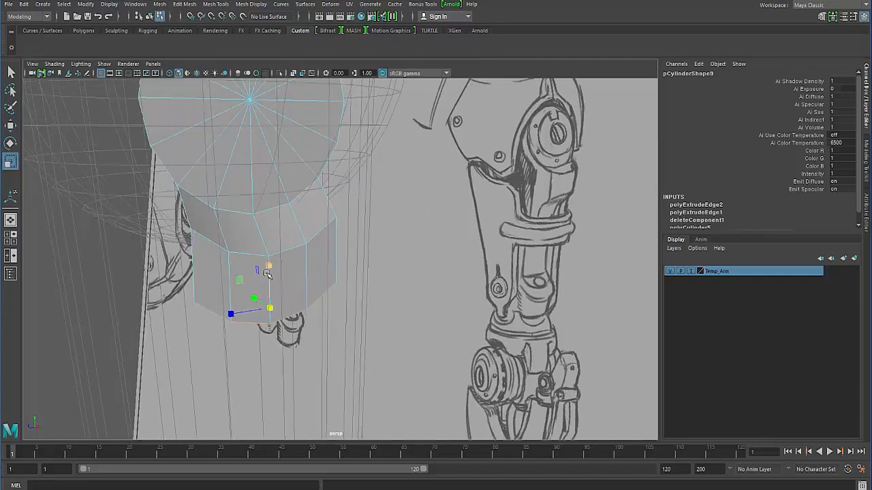
drag(267, 264, 260, 306)
- Lower the flattened bottom edges to follow the upper-arm sketch in the camera view and clear the selection
key(space)
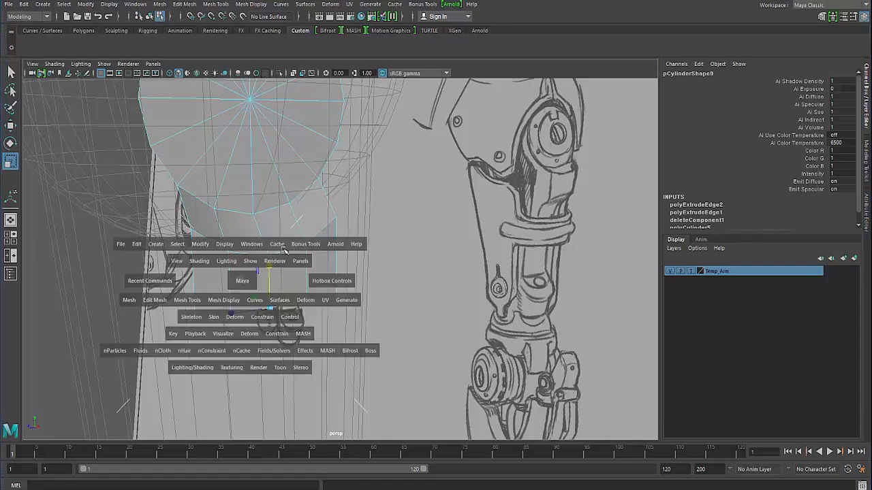
key(space)
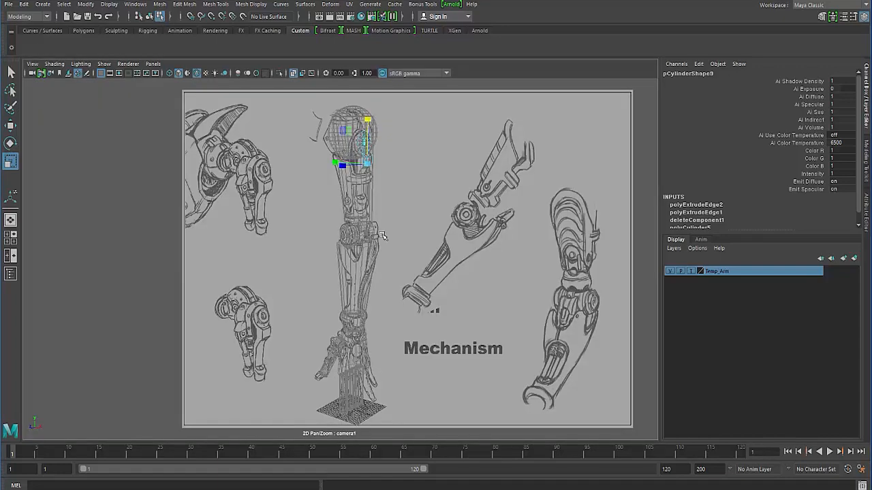
key(w)
mouse_move(367, 123)
mouse_down()
mouse_move(366, 144)
mouse_move(366, 91)
mouse_move(365, 117)
mouse_up()
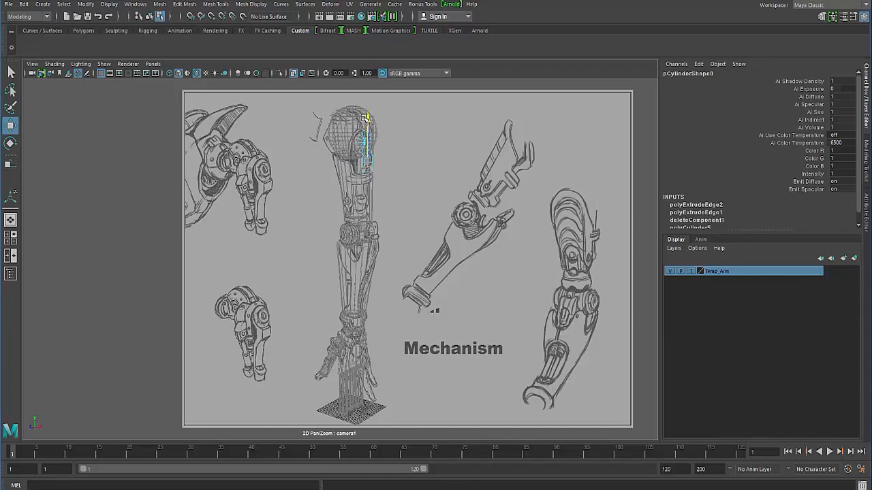
drag(367, 119, 366, 115)
key(space)
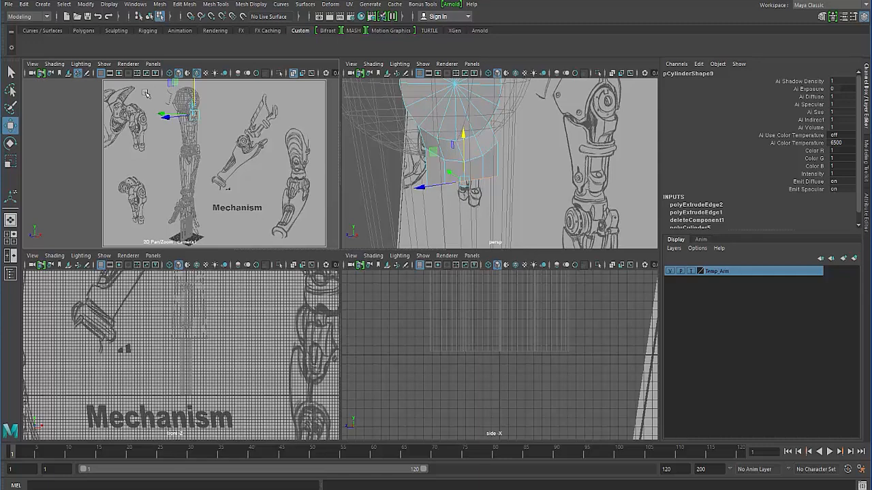
key(space)
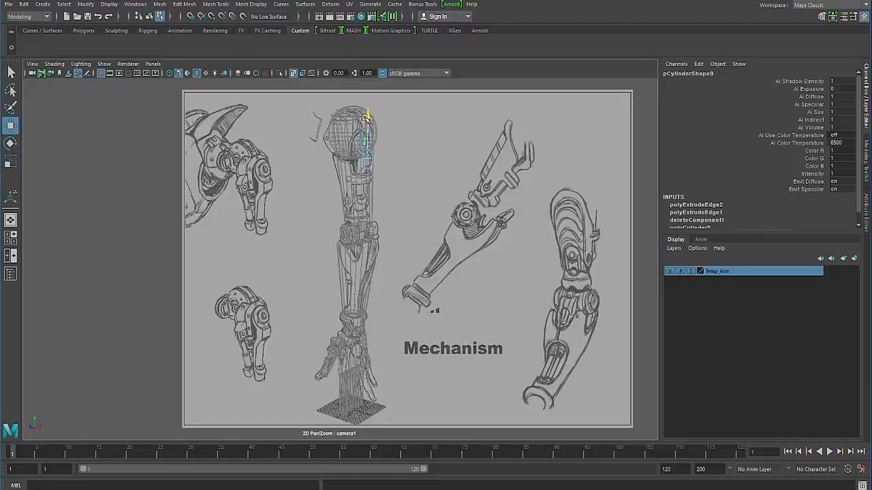
click(313, 199)
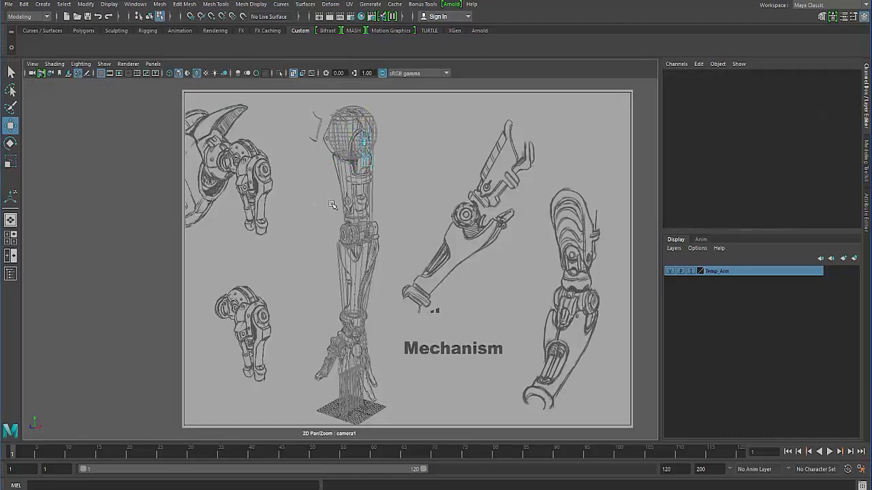
- Preview the disc and strip with smoothing, return to the unsmoothed display and examine the side transition from several angles
key(space)
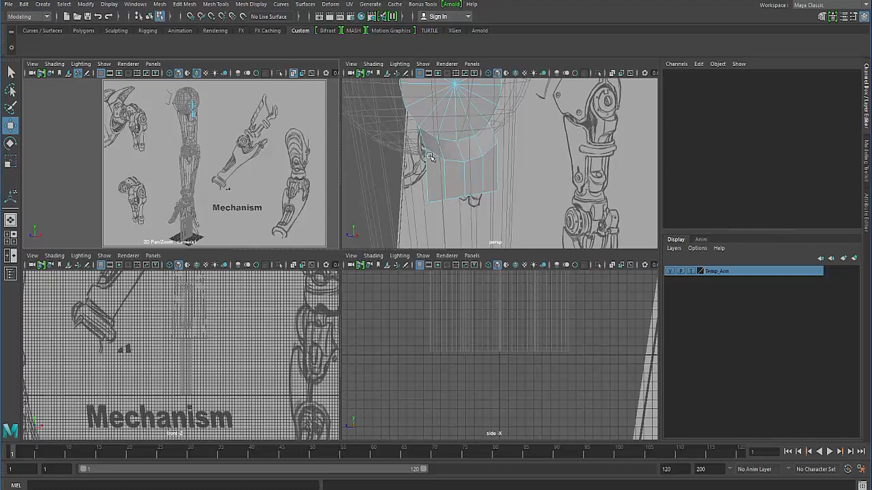
alt+drag(429, 157, 434, 196)
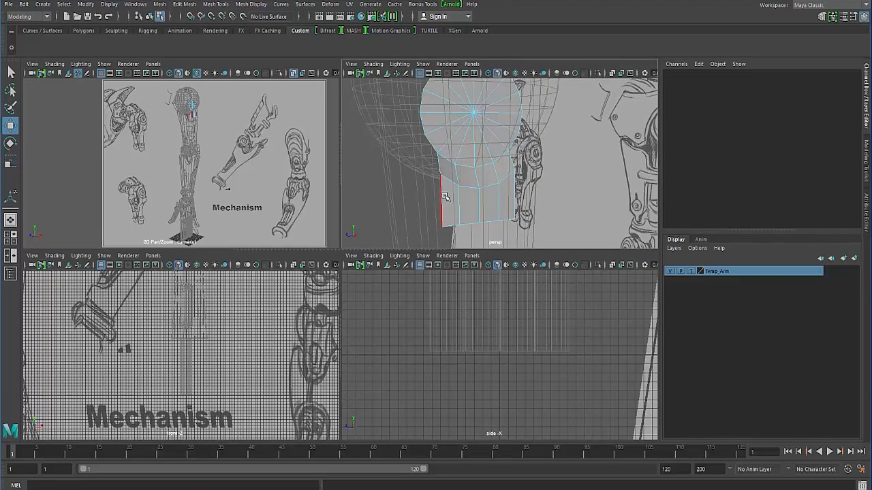
key(space)
alt+drag(288, 260, 286, 264)
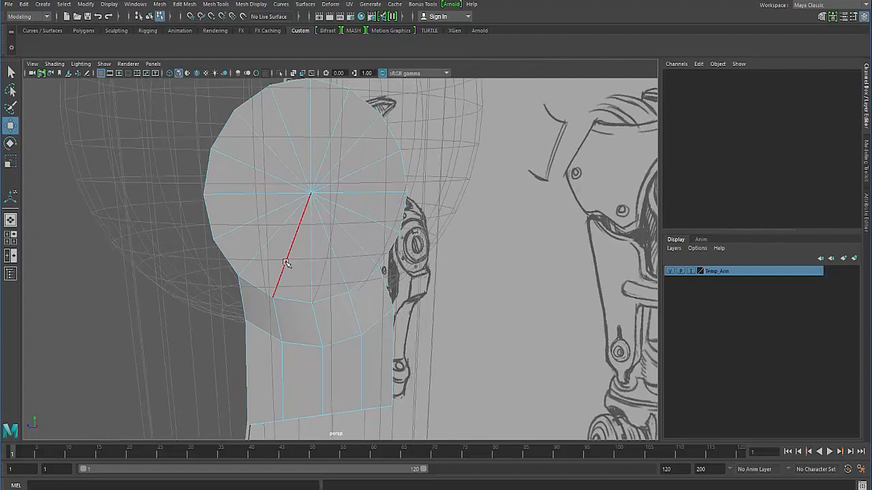
key(3)
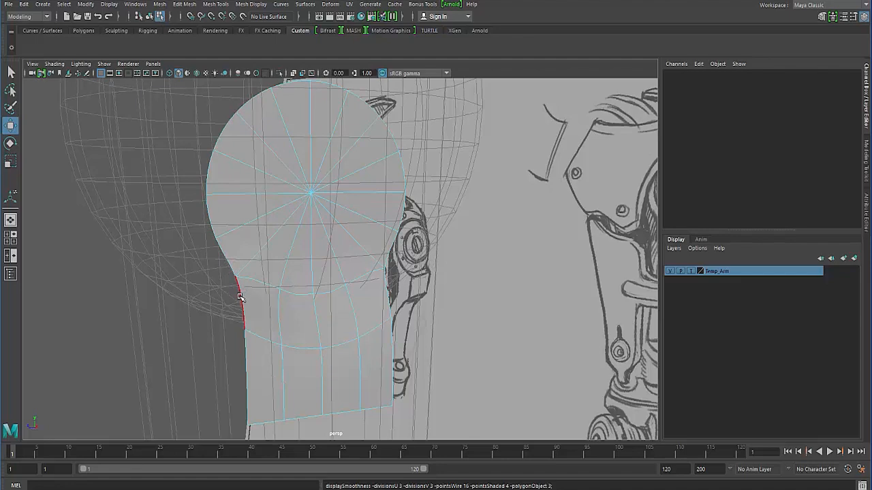
key(1)
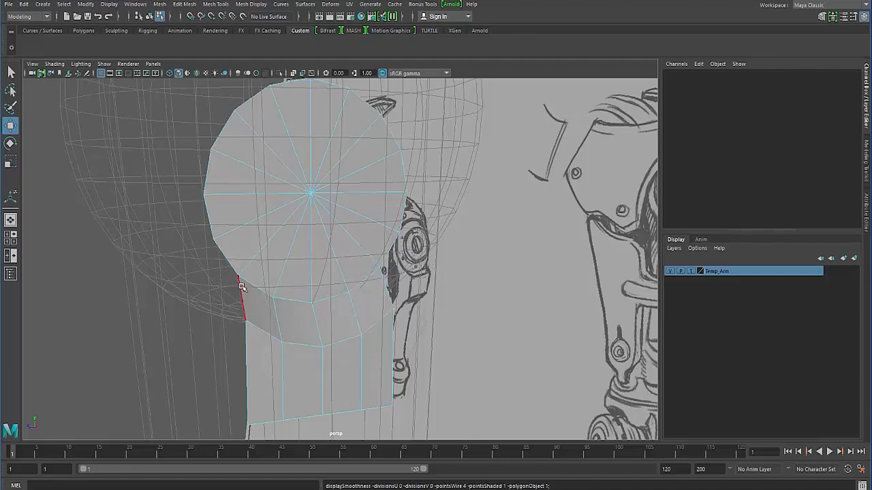
mouse_move(226, 328)
alt+mouse_down()
mouse_move(245, 320)
mouse_move(269, 327)
mouse_move(249, 306)
alt+mouse_up()
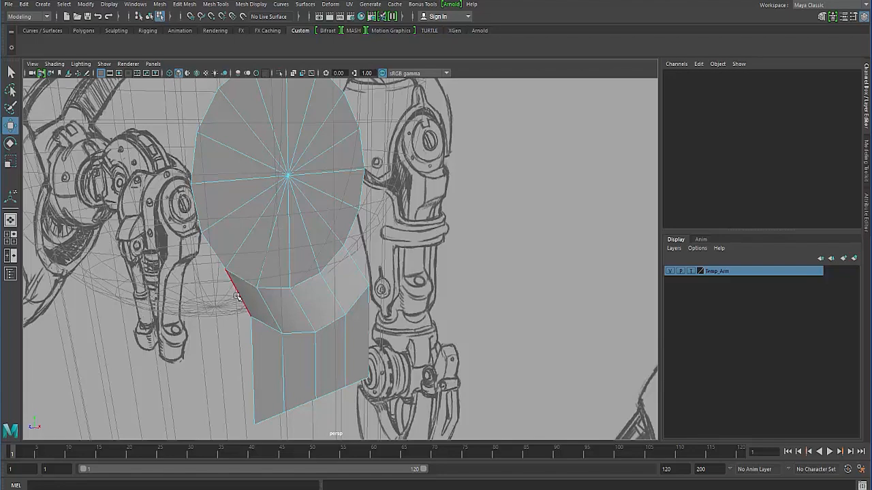
alt+drag(235, 300, 248, 293)
mouse_move(248, 293)
alt+middle_down()
mouse_move(296, 241)
mouse_move(301, 273)
alt+middle_up()
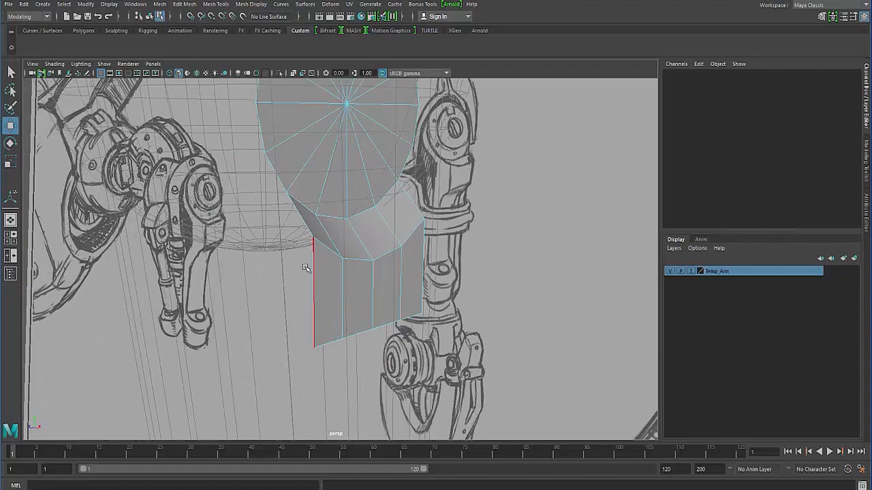
alt+drag(302, 272, 340, 192)
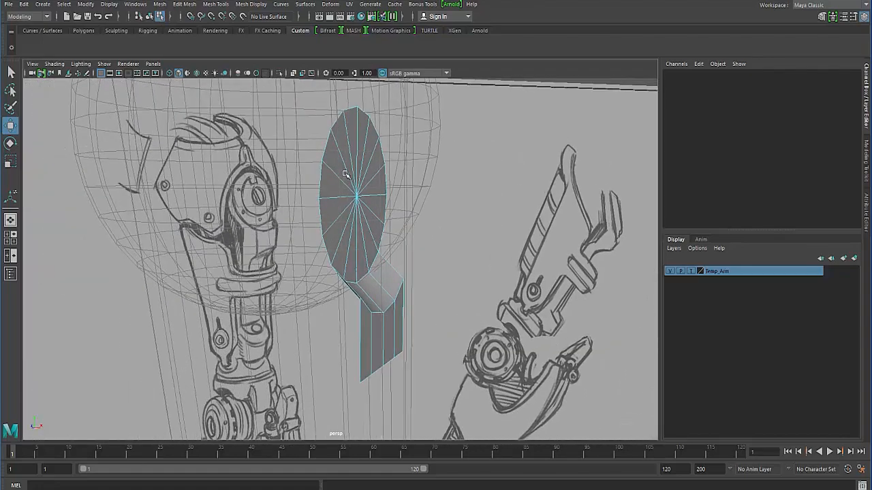
- Select all faces of the shoulder disc and rotate them slightly toward upright relative to the strip
right_drag(343, 189, 366, 199)
drag(365, 199, 388, 243)
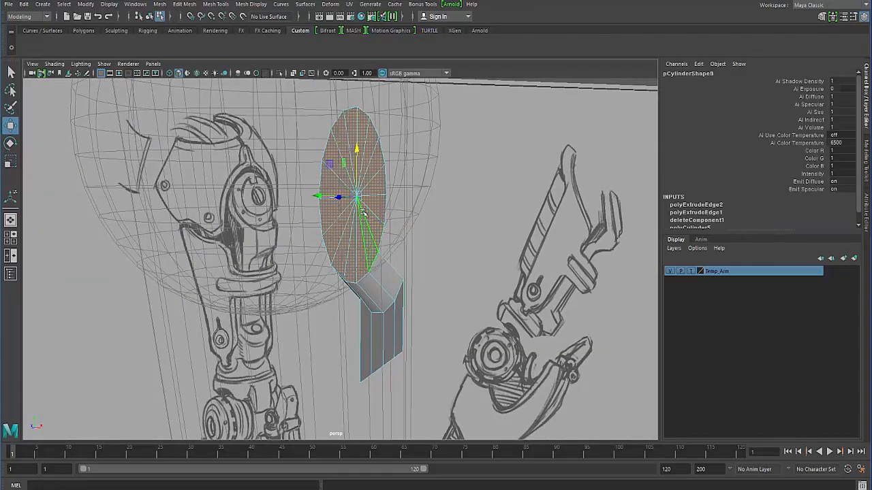
key(e)
mouse_move(352, 202)
alt+mouse_down()
mouse_move(363, 178)
mouse_move(353, 180)
alt+mouse_up()
key(space)
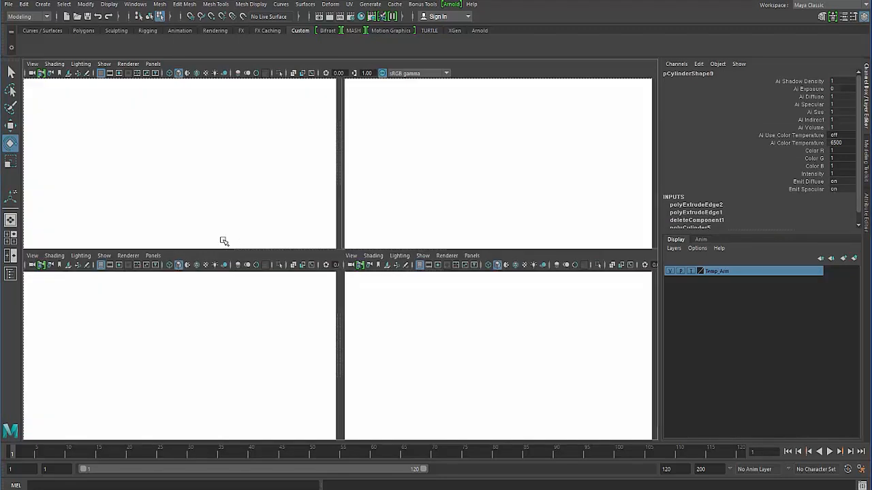
key(space)
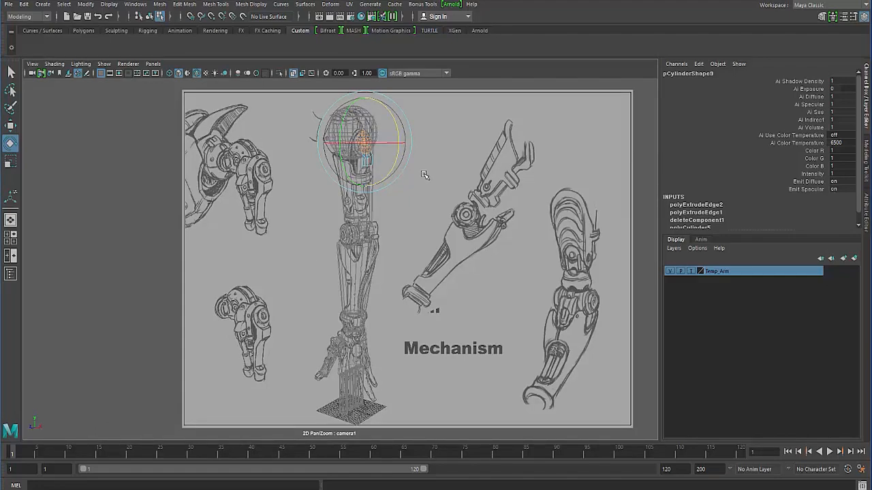
key(space)
key(space)
click(270, 286)
alt+drag(270, 286, 306, 287)
click(322, 198)
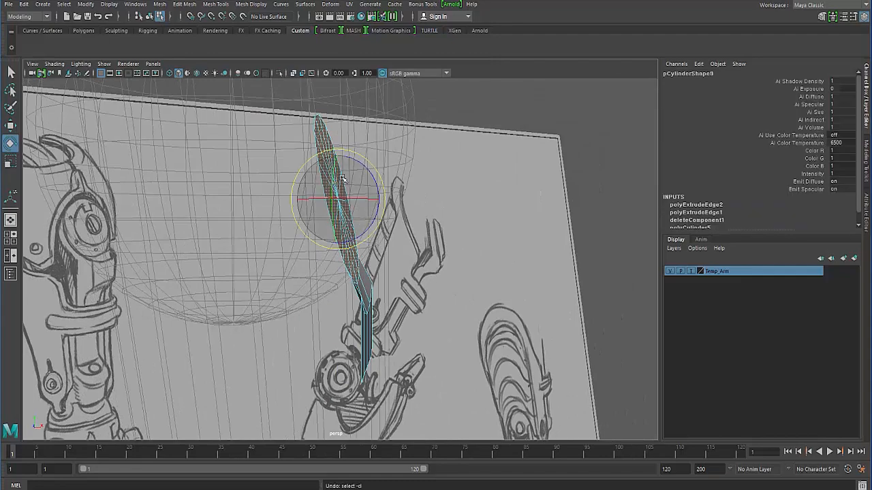
drag(365, 165, 368, 168)
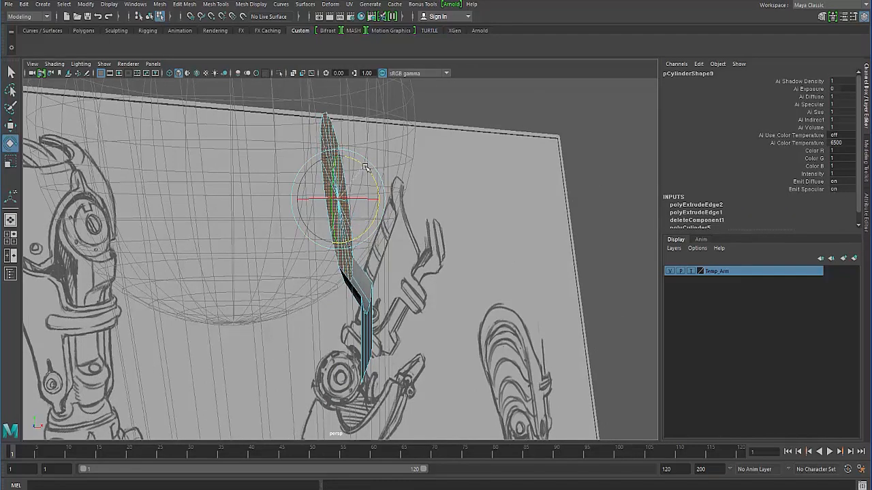
click(237, 269)
alt+drag(237, 269, 203, 284)
- Extrude the strip's bottom edges down and inward along the arm sketch to a Local Translate Z of about -2.087
right_drag(368, 253, 409, 227)
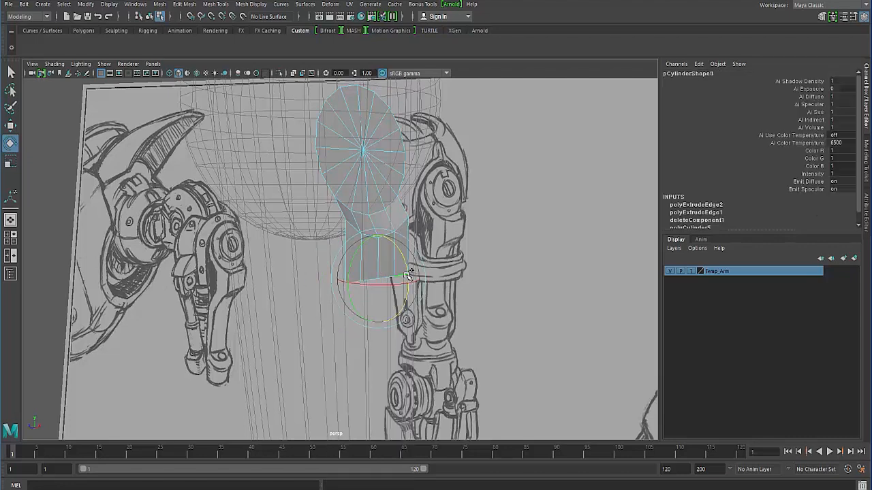
alt+drag(266, 283, 368, 232)
key(w)
right_drag(367, 231, 386, 252)
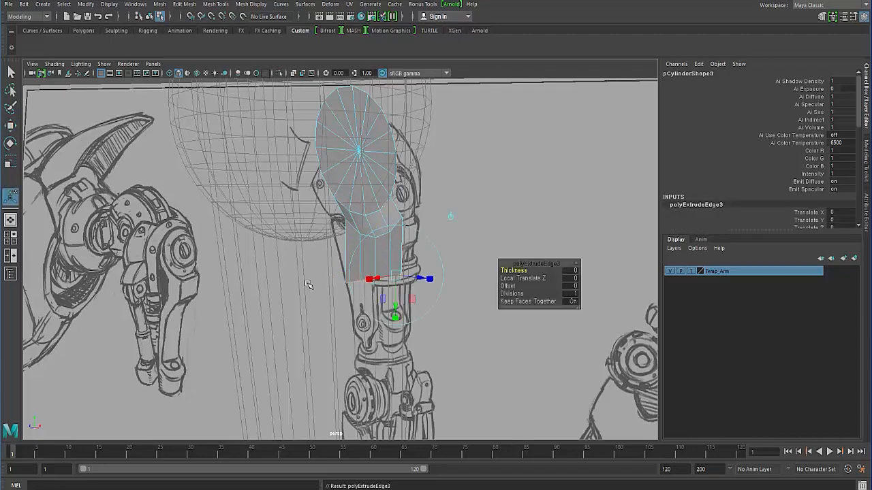
alt+drag(313, 283, 383, 283)
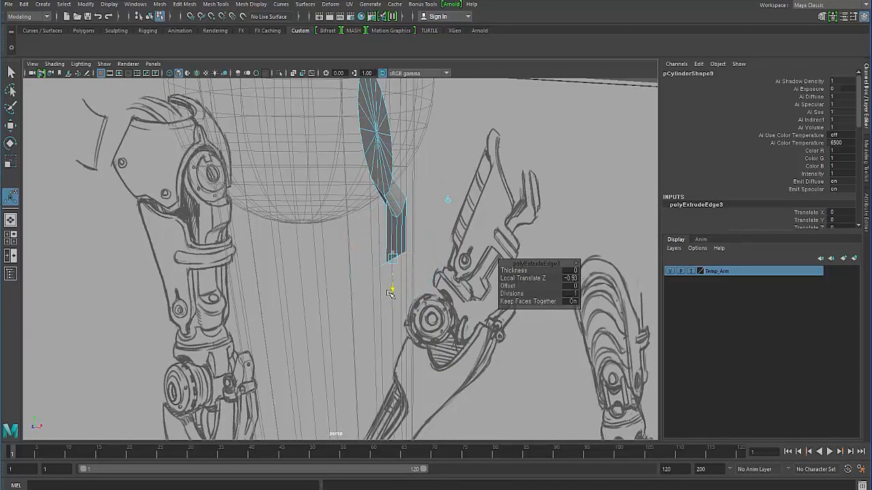
key(space)
key(space)
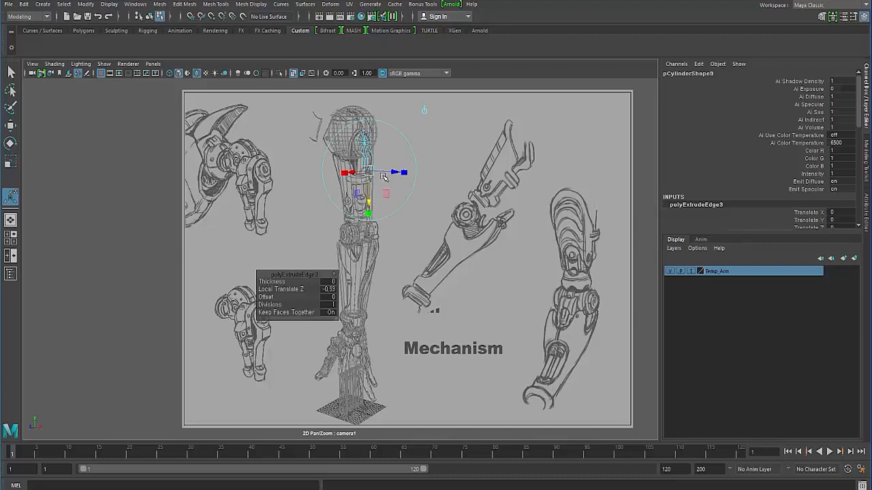
drag(384, 177, 397, 175)
key(space)
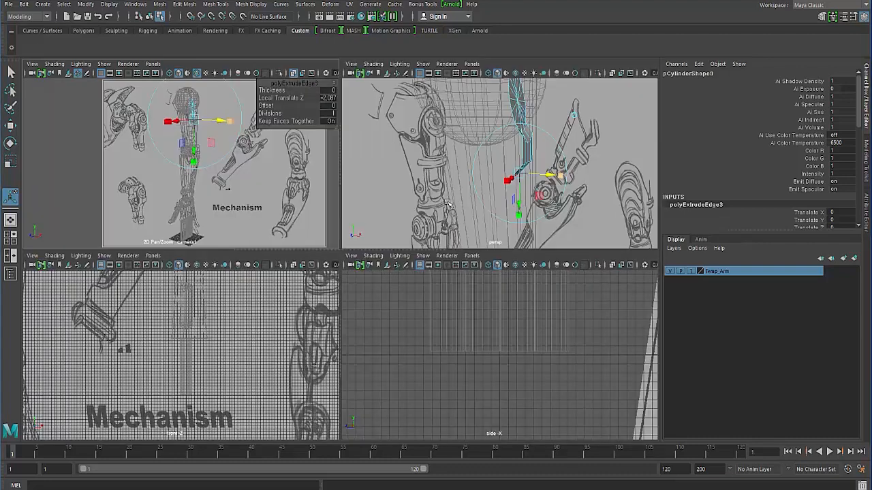
- Restore the edge selection on the strip, preview its bent lower section with smoothing and return to the unsmoothed display
key(space)
alt+drag(379, 251, 391, 149)
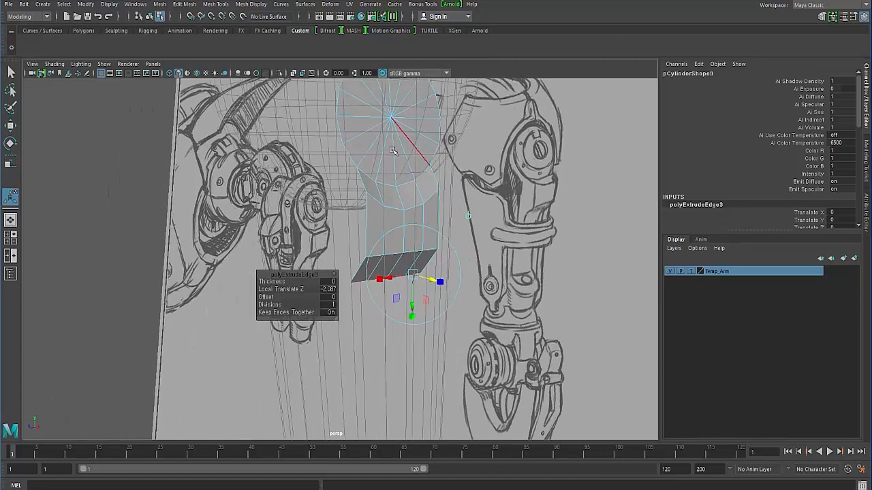
right_drag(391, 149, 390, 124)
key(q)
key(ctrl+z)
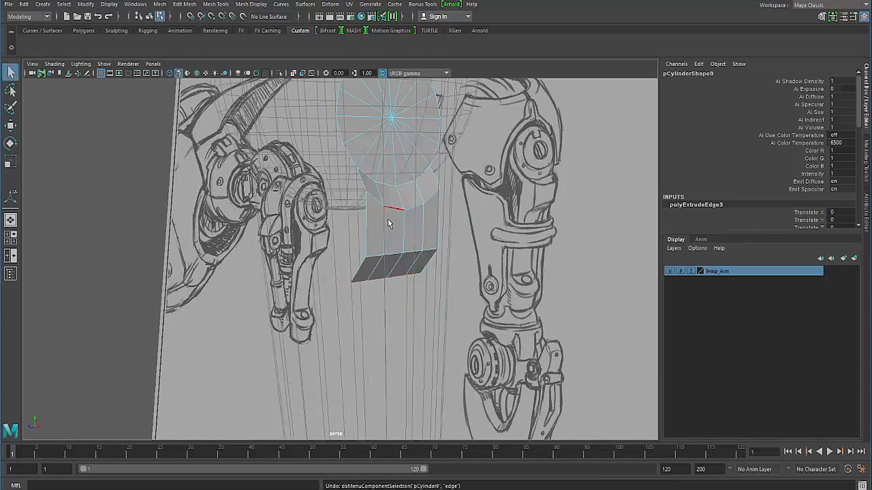
mouse_move(375, 276)
alt+mouse_down()
mouse_move(389, 237)
mouse_move(461, 295)
mouse_move(384, 218)
alt+mouse_up()
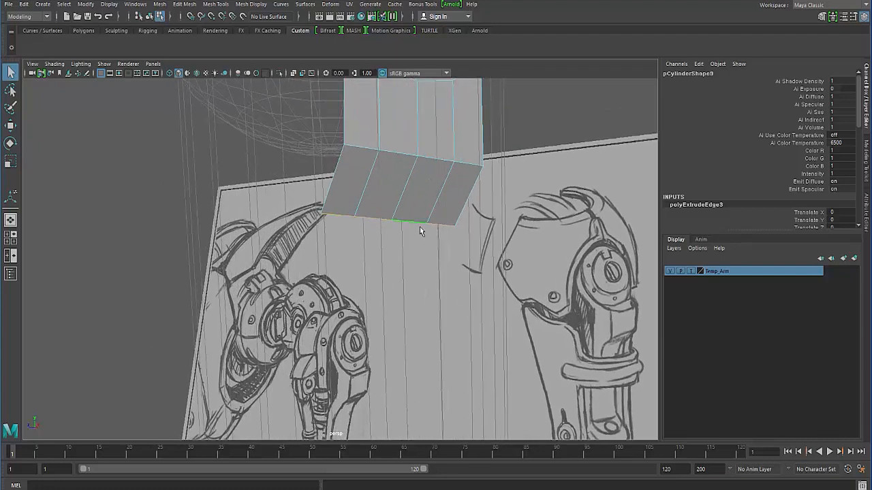
key(3)
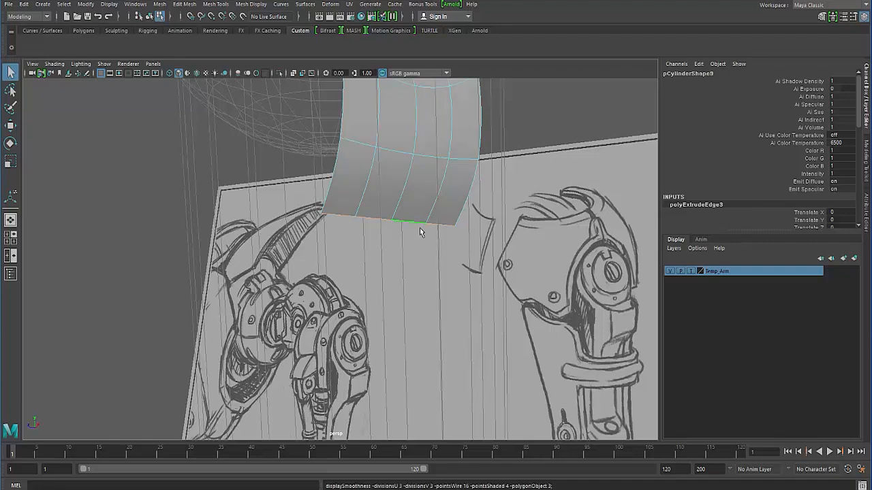
key(1)
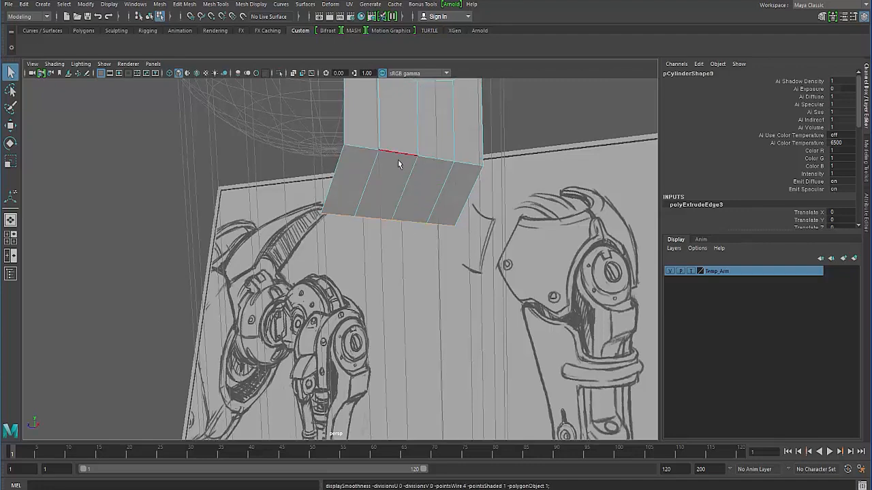
- Extrude the strip's bottom edges straight down along the upper-arm sketch to a Translate Y of about -8.268
shift+right_drag(397, 160, 398, 193)
alt+drag(376, 249, 474, 148)
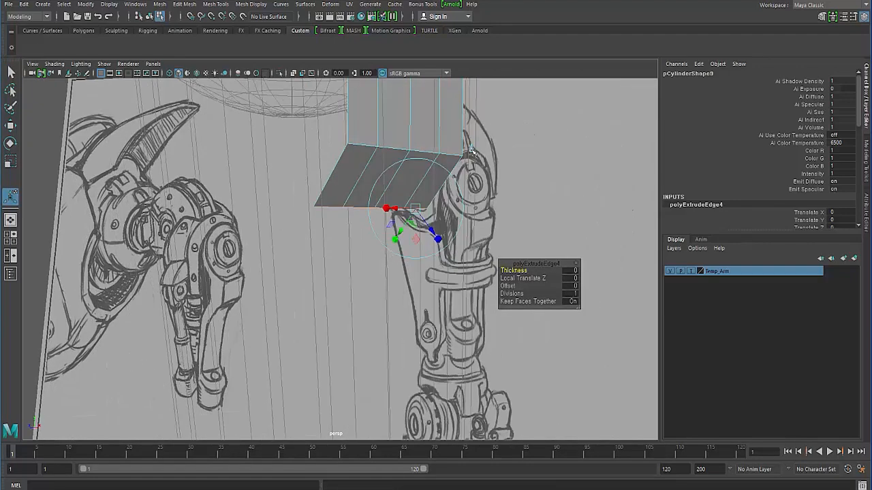
click(474, 149)
mouse_move(400, 212)
alt+mouse_down()
mouse_move(364, 243)
mouse_move(241, 206)
mouse_move(260, 221)
alt+mouse_up()
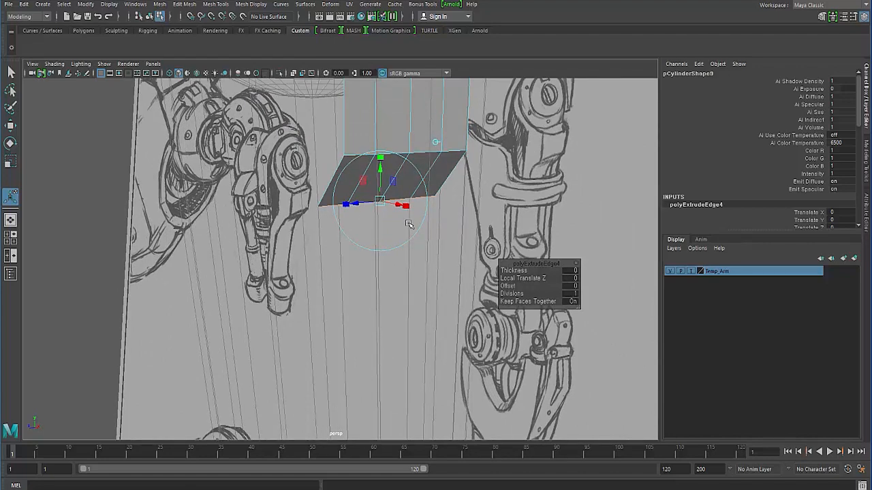
key(space)
key(space)
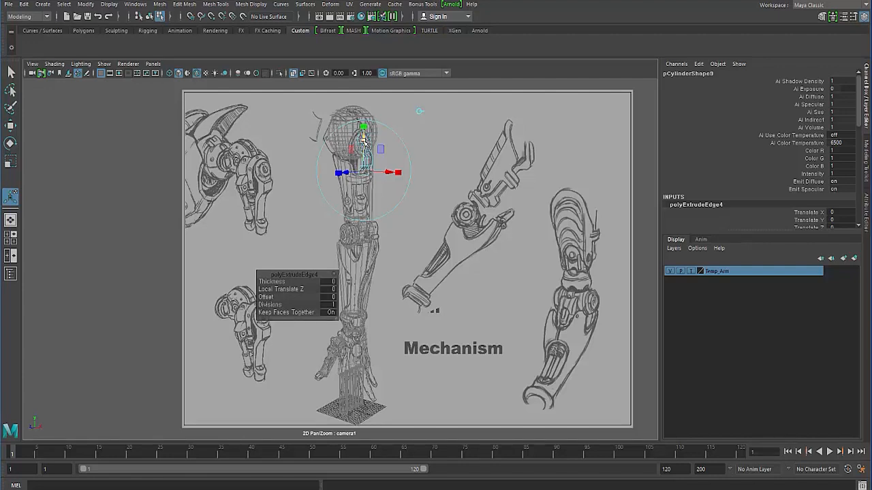
drag(363, 140, 363, 158)
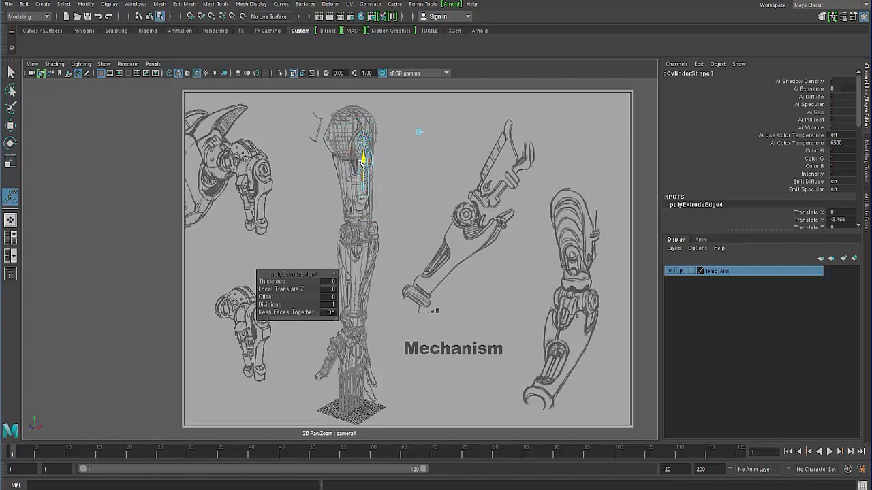
- Scale the extruded bottom edges narrower so that the arm plate tapers toward its lower end
key(r)
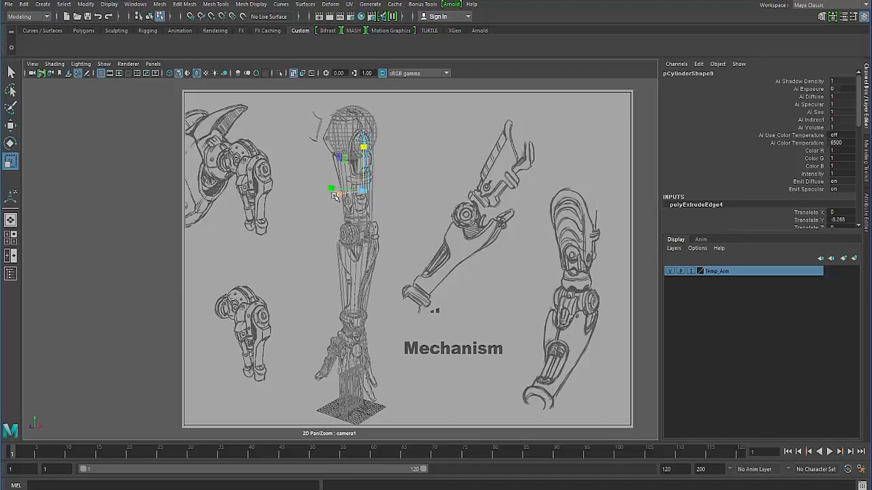
key(space)
alt+middle_drag(451, 206, 450, 179)
alt+right_drag(470, 184, 443, 190)
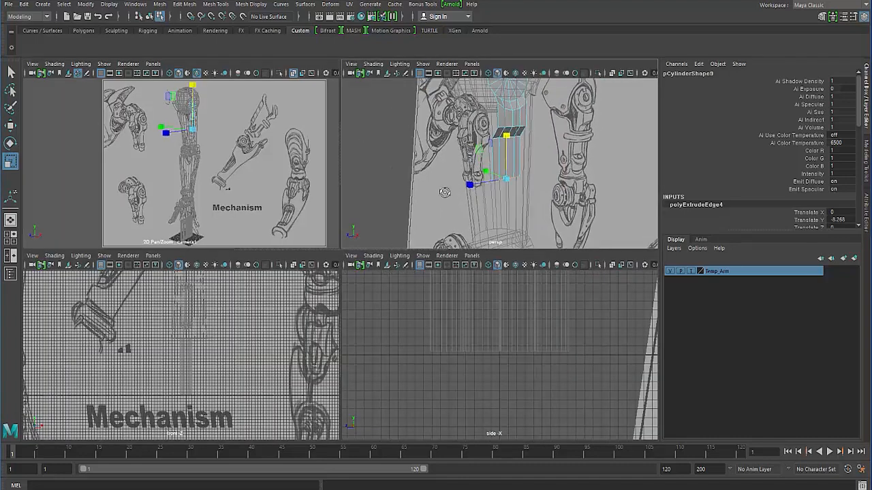
alt+drag(444, 191, 480, 184)
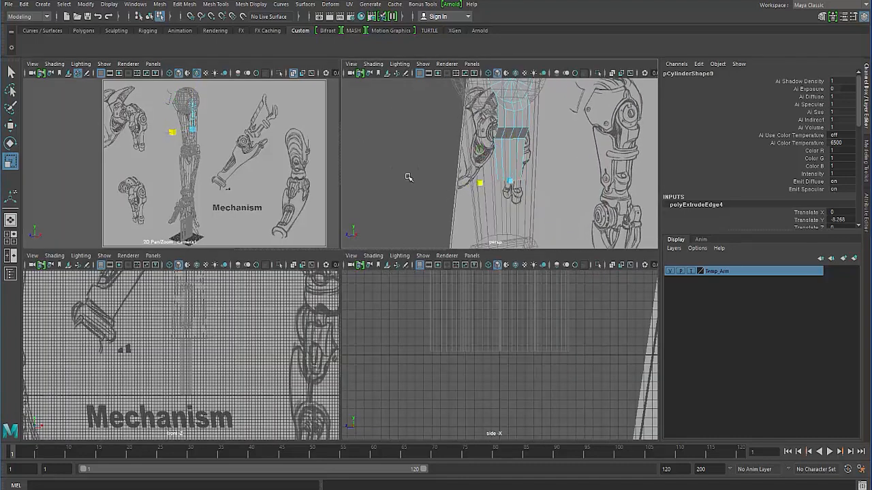
key(space)
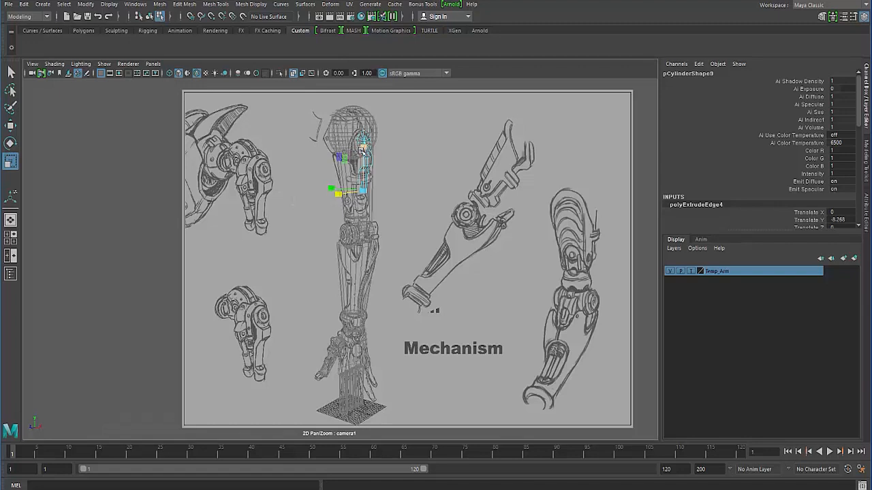
- Lower the plate's bottom edges slightly along the camera-view sketch and examine the tapered plate from several angles
key(w)
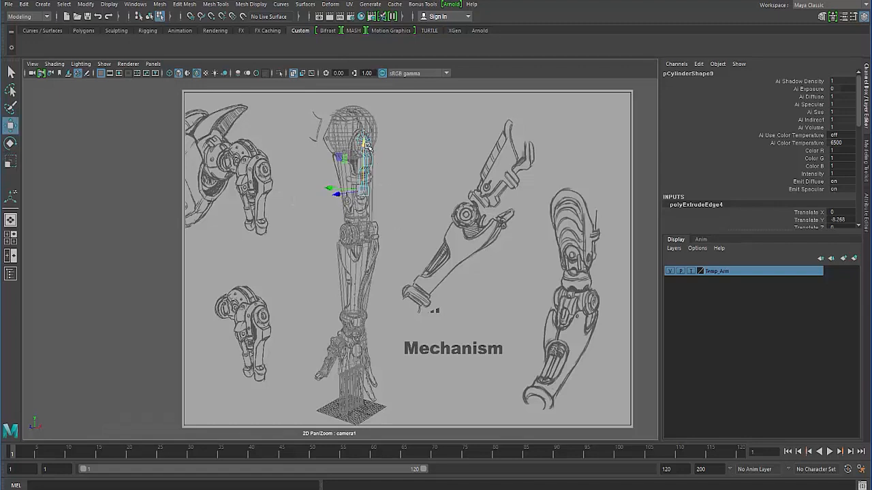
drag(365, 146, 363, 145)
key(space)
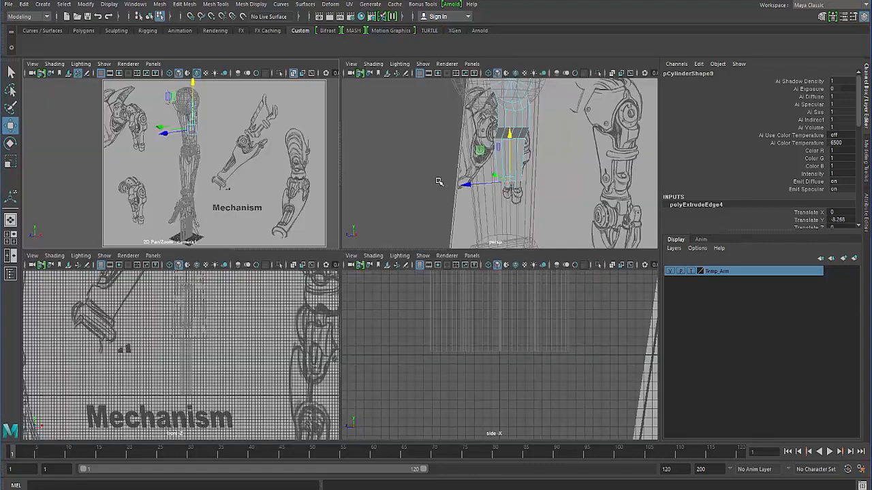
mouse_move(397, 208)
alt+mouse_down()
mouse_move(444, 194)
mouse_move(504, 194)
alt+mouse_up()
key(space)
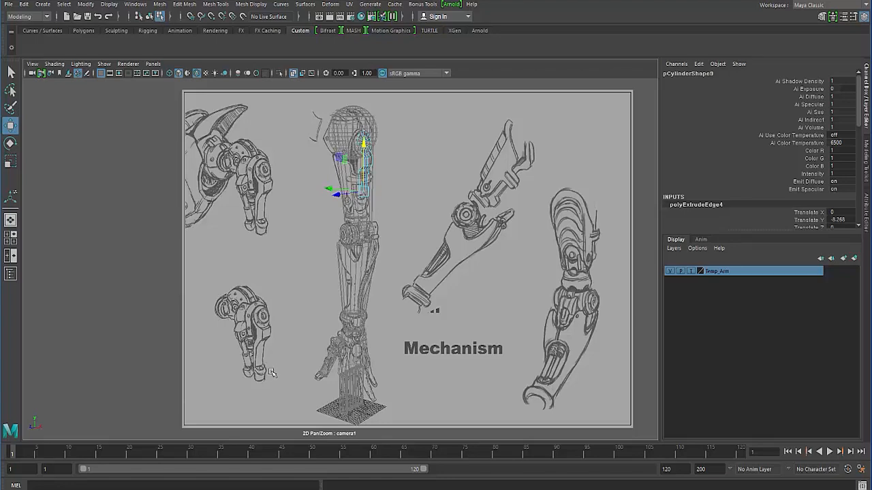
key(space)
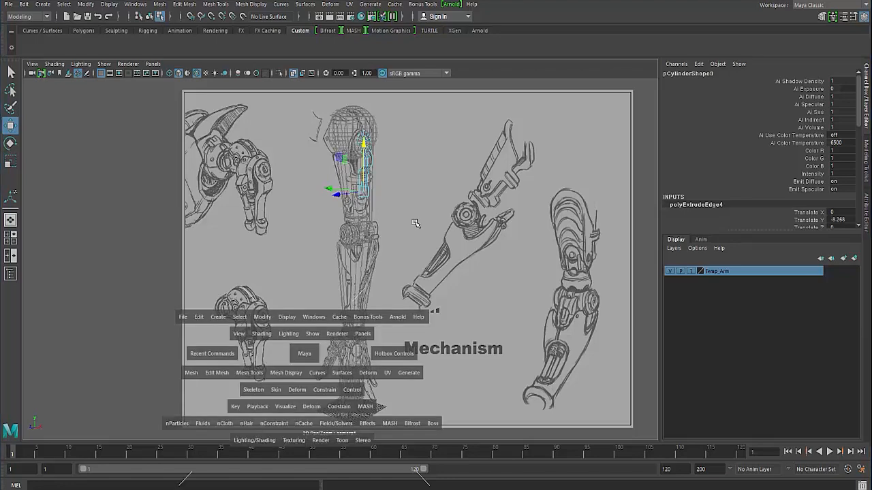
key(space)
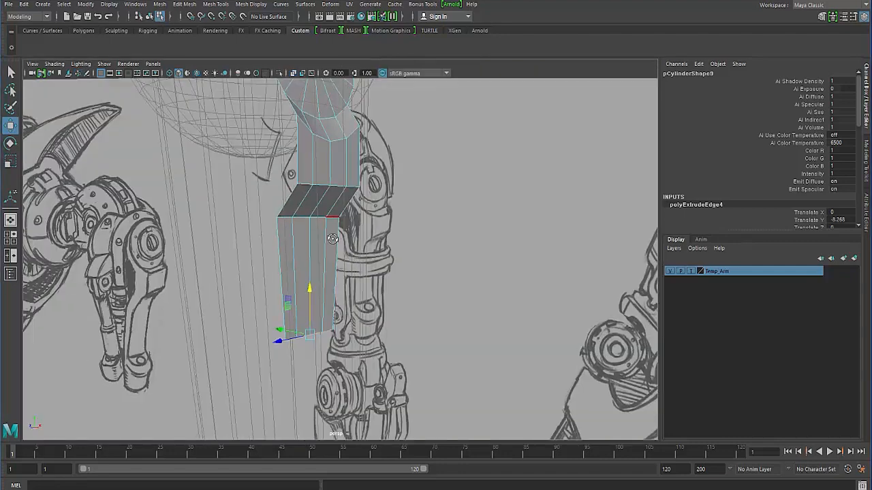
mouse_move(469, 204)
alt+mouse_down()
mouse_move(286, 272)
mouse_move(255, 240)
mouse_move(265, 260)
alt+mouse_up()
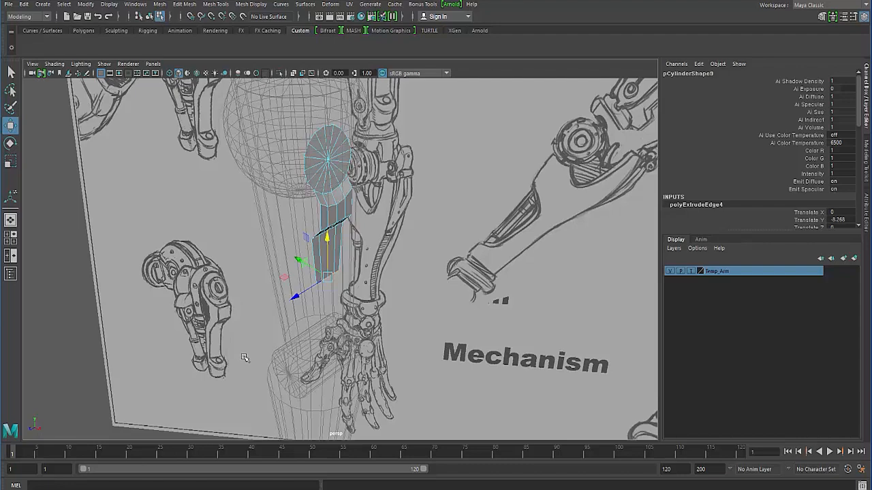
- Extrude the plate's bottom edges sideways to a Local Translate Z of 2.967
shift+right_drag(325, 189, 314, 243)
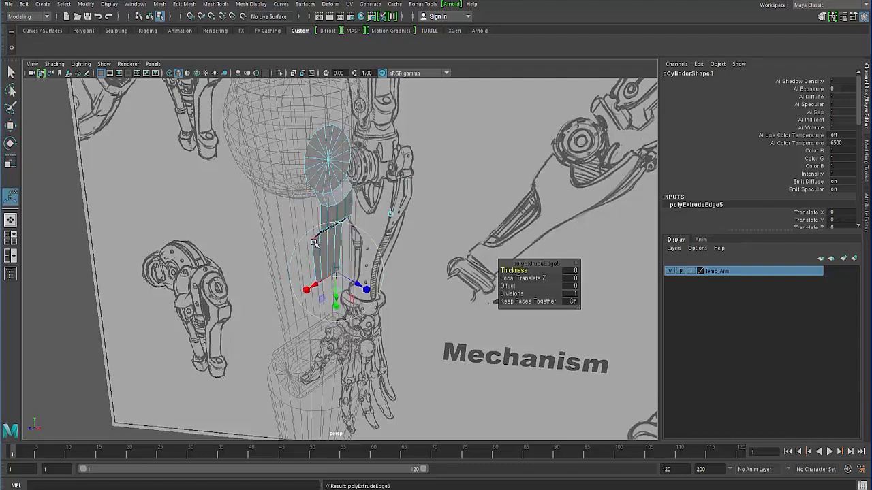
drag(352, 284, 364, 292)
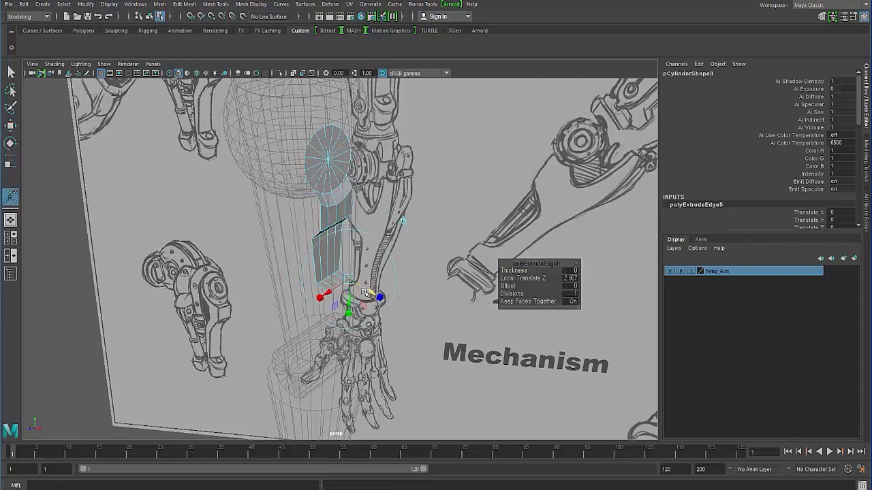
key(space)
key(space)
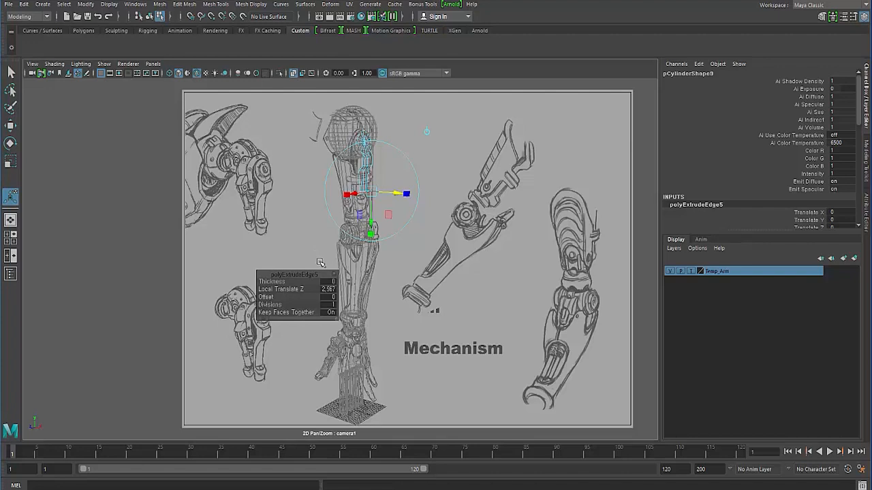
- Move the newly extruded edges down so the end section slopes along the sketch, and select one of its side edges
key(w)
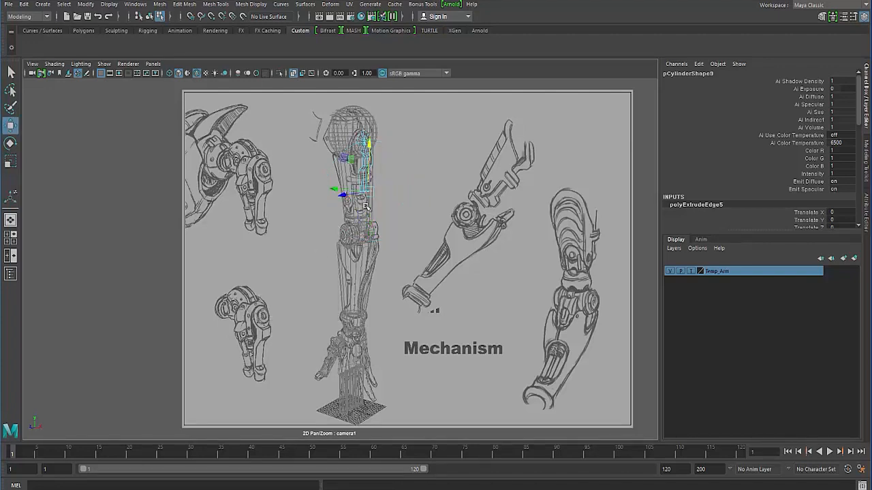
drag(371, 143, 367, 149)
key(space)
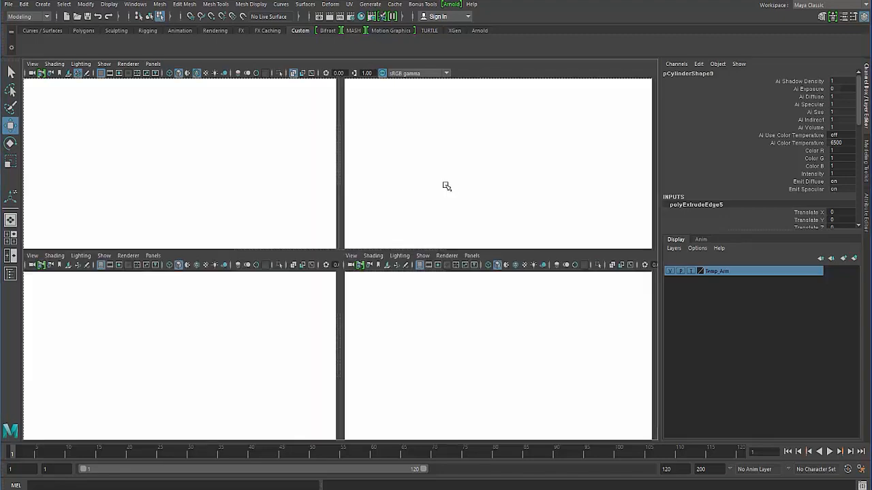
key(space)
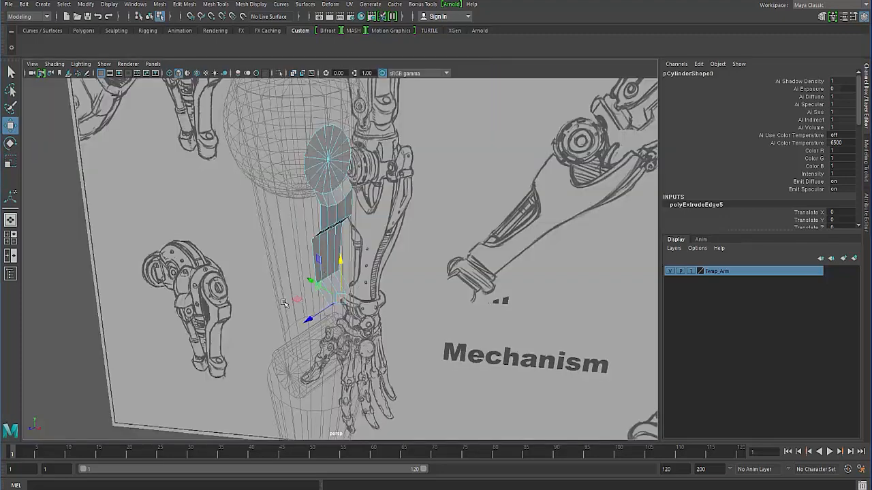
alt+drag(284, 303, 304, 273)
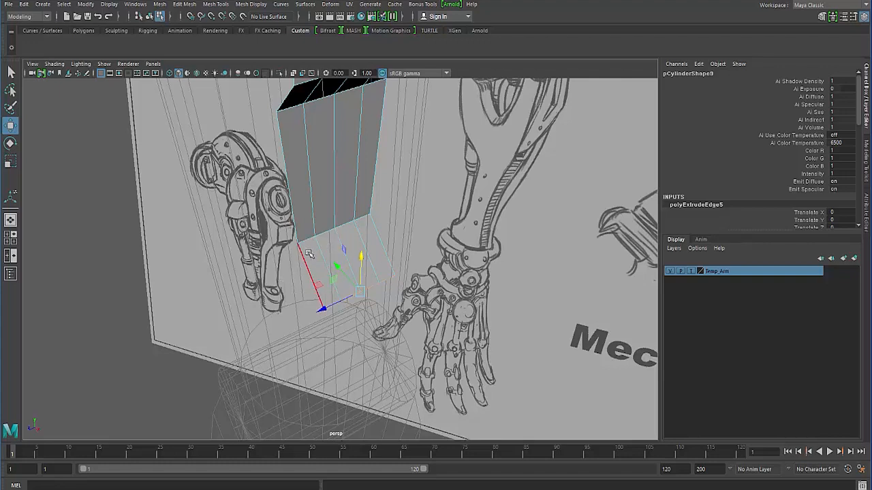
click(309, 254)
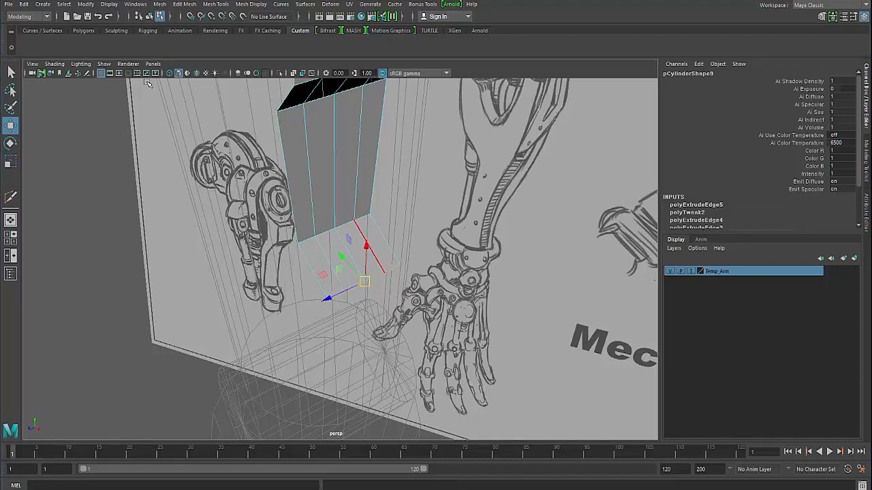
- Create a polygon cylinder and raise it beside the arm plate to a Translate Y of about 105.853
click(43, 5)
mouse_move(68, 38)
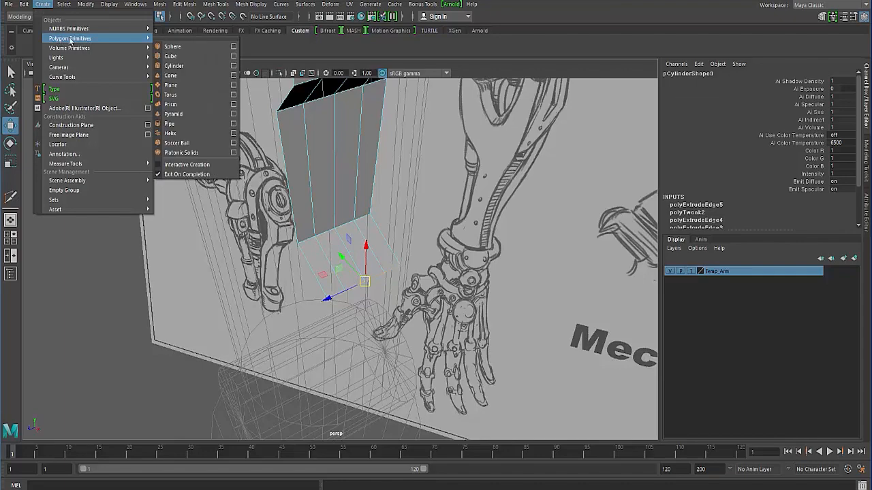
click(176, 65)
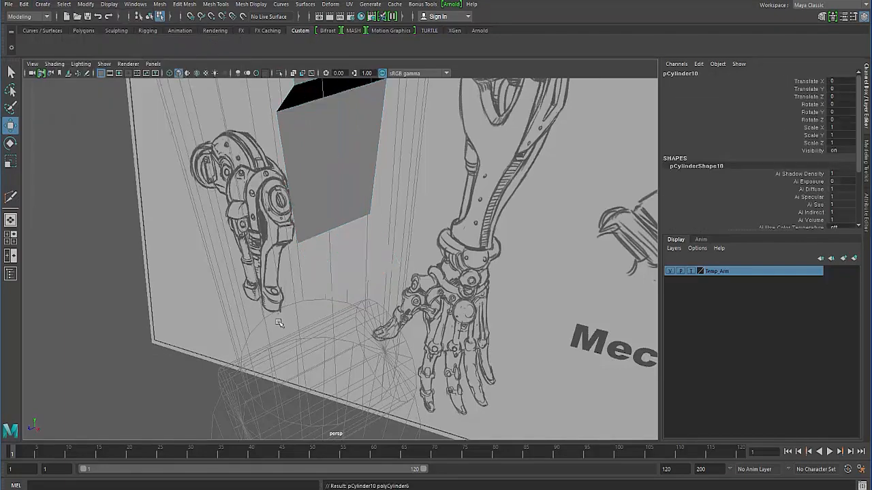
alt+drag(107, 281, 52, 263)
scroll(52, 263, down, 3)
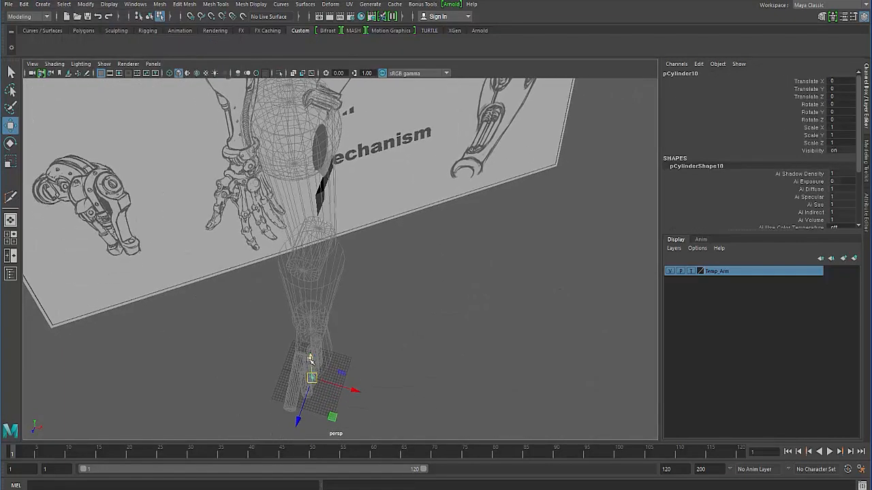
drag(309, 359, 307, 128)
alt+middle_drag(308, 127, 313, 235)
alt+right_drag(313, 235, 508, 368)
alt+middle_drag(340, 324, 391, 302)
alt+right_drag(391, 302, 443, 320)
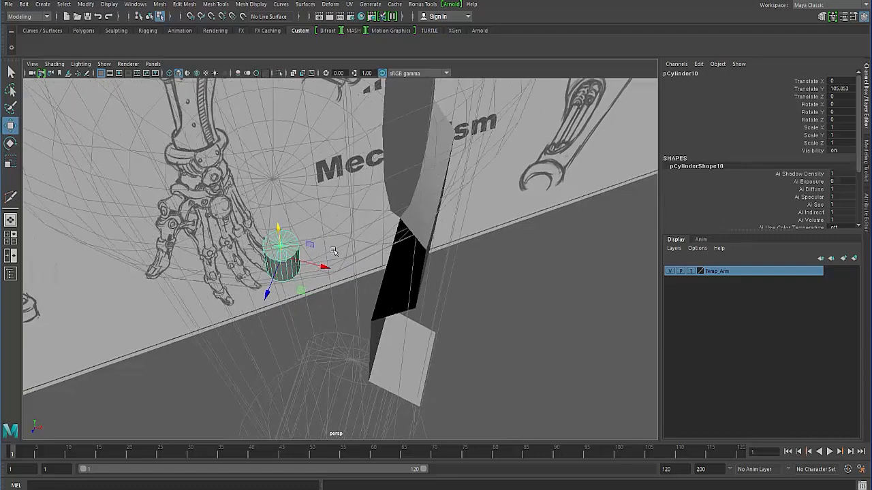
- Scale the new cylinder uniformly to about 2.407 and set its Subdivisions Axis to 8
key(r)
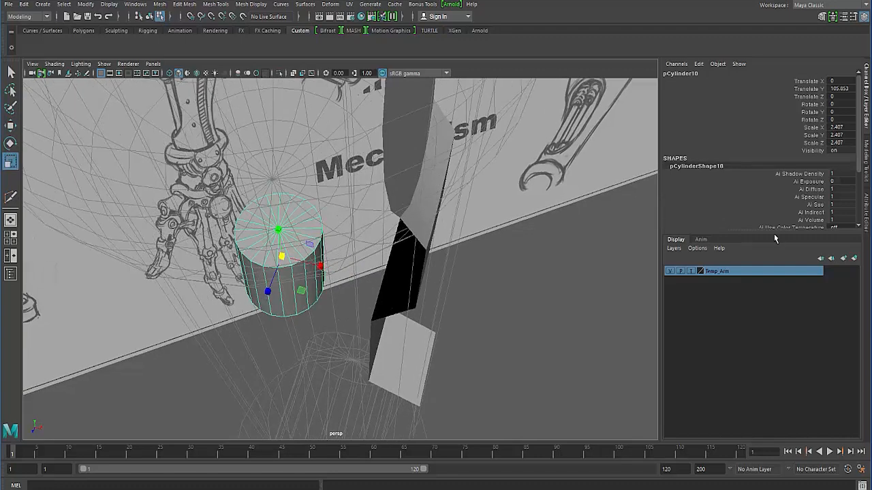
scroll(778, 200, down, 3)
scroll(691, 216, down, 2)
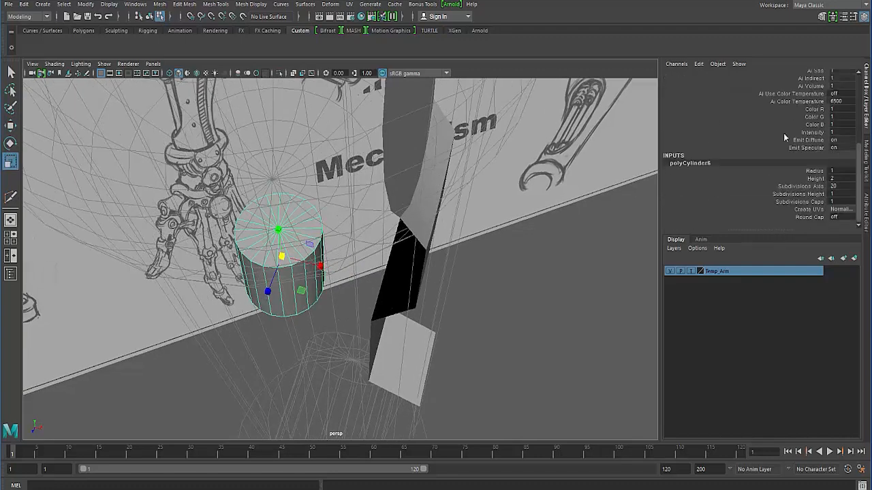
double_click(835, 185)
text(8)
key(Return)
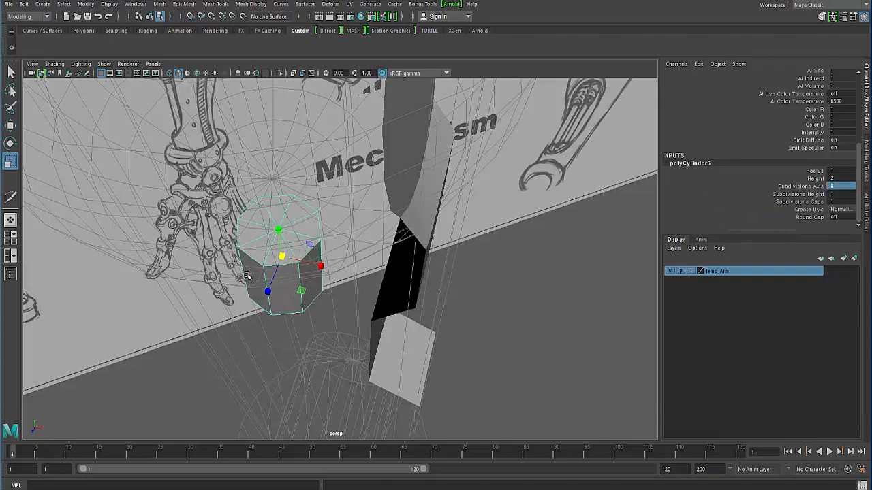
mouse_move(210, 252)
alt+mouse_down()
mouse_move(156, 195)
mouse_move(224, 171)
mouse_move(203, 178)
alt+mouse_up()
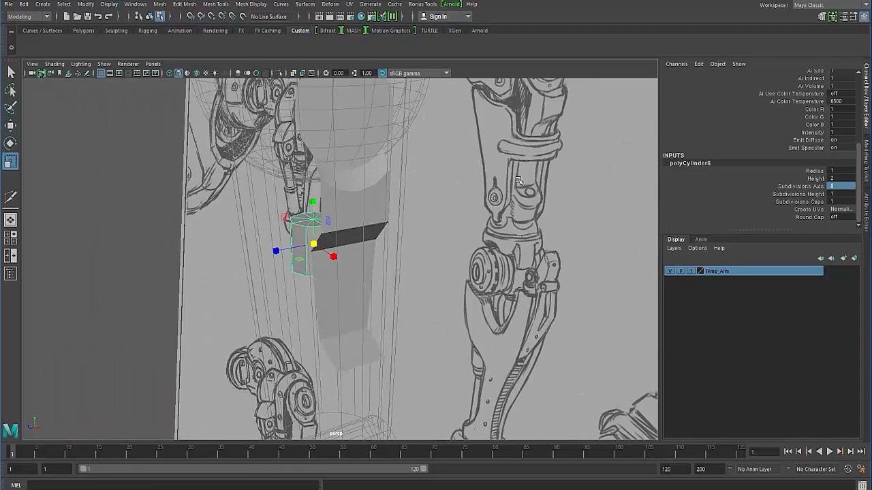
- Snap the pivot of the eight-sided cylinder to the centre vertex of its top cap
alt+middle_drag(521, 182, 470, 317)
mouse_move(470, 317)
alt+right_down()
mouse_move(459, 210)
mouse_move(493, 165)
alt+right_up()
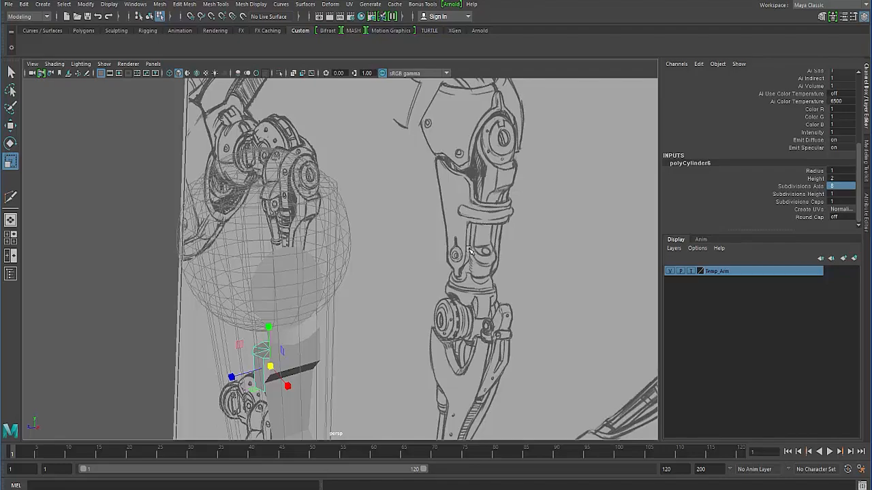
mouse_move(309, 313)
alt+mouse_down()
mouse_move(342, 216)
mouse_move(344, 249)
mouse_move(355, 251)
alt+mouse_up()
key(w)
scroll(345, 249, up, 3)
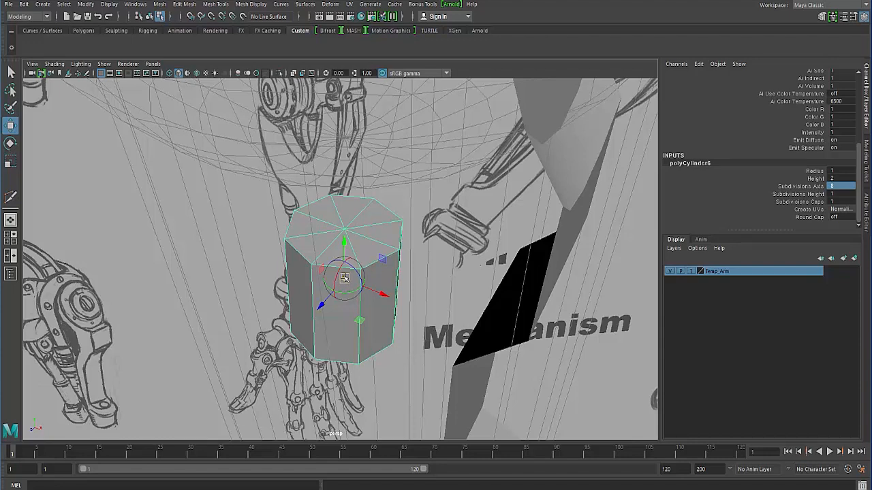
click(212, 16)
click(211, 16)
click(212, 16)
drag(344, 278, 345, 227)
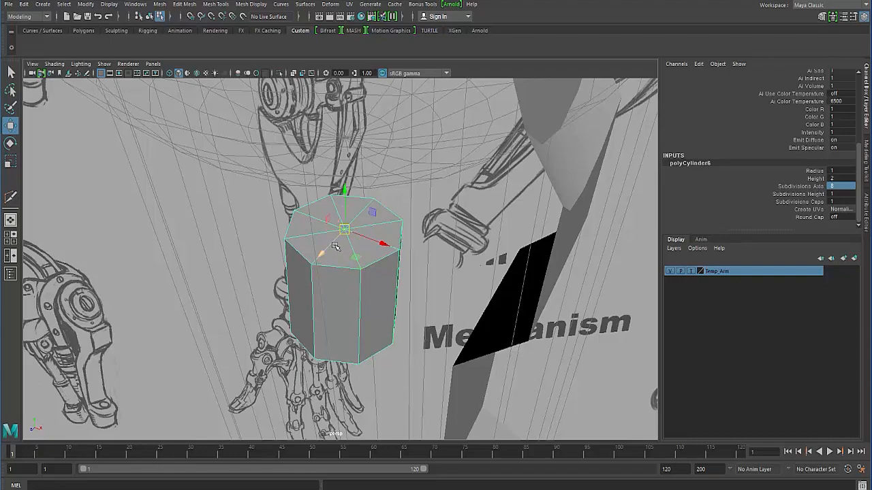
- Rotate the cylinder about Z to -23.965 so it tilts to follow the slope of the plate's end section
key(e)
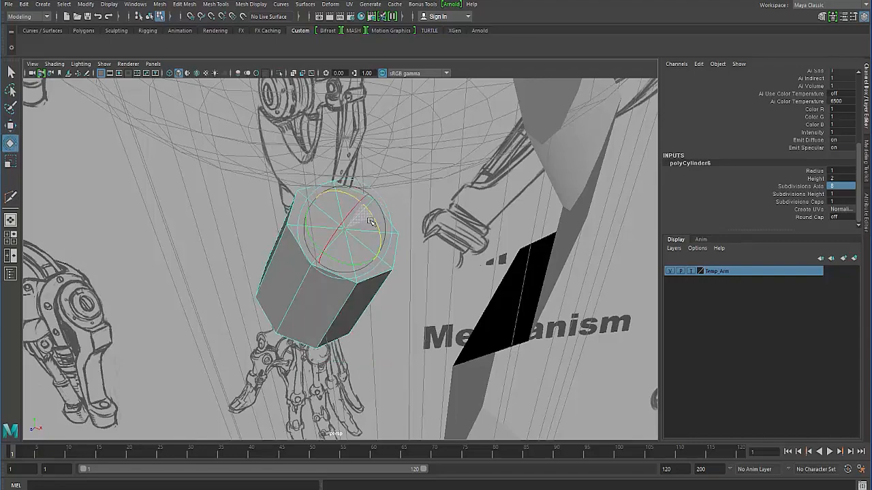
drag(362, 206, 345, 238)
key(w)
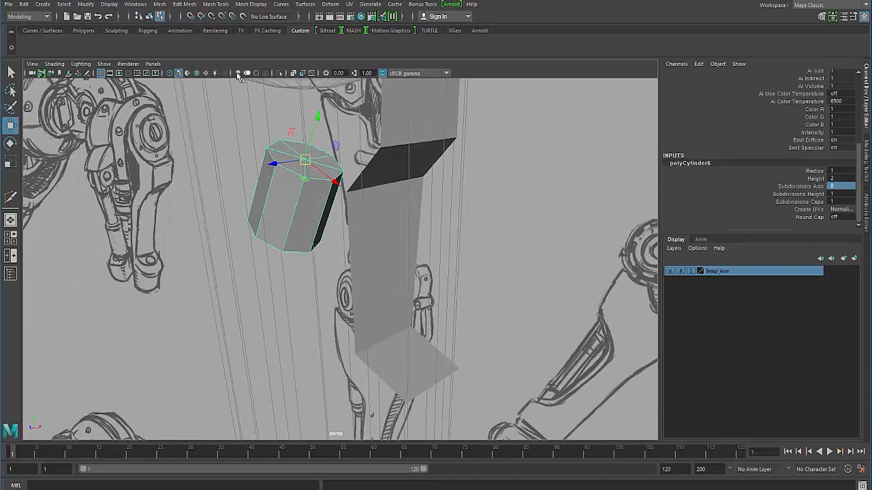
- Show wireframe on the shaded models and snap the cylinder by its pivot onto the middle vertex of the plate's bottom fold
click(197, 73)
alt+drag(316, 198, 311, 214)
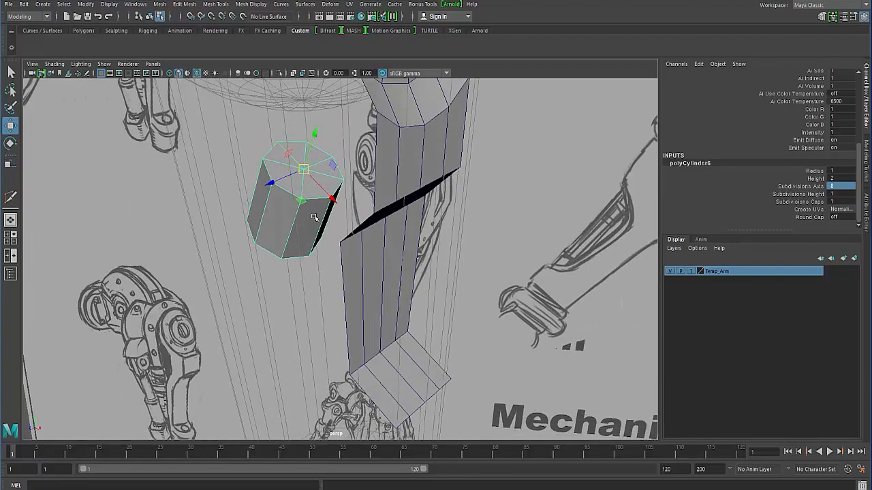
key(v)
drag(305, 171, 355, 331)
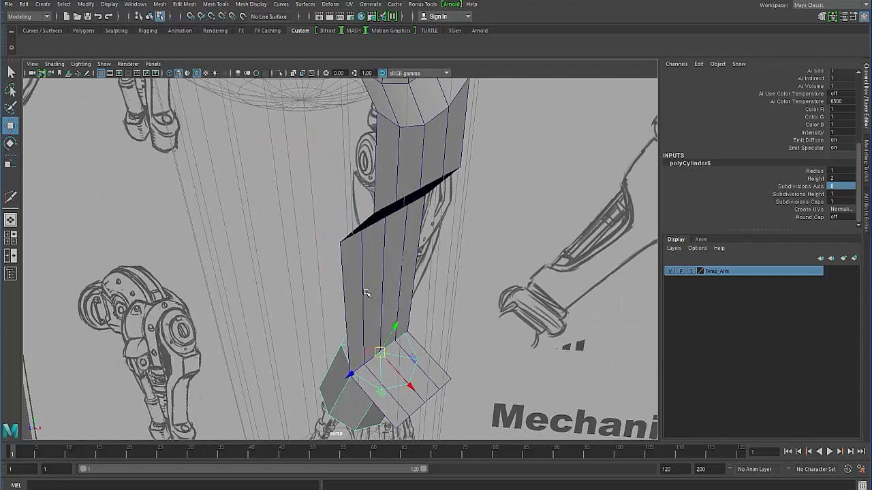
- Scale the cylinder uniformly to 2.642 so its cap spans the full width of the plate's bottom fold
key(f)
alt+drag(367, 293, 306, 276)
key(r)
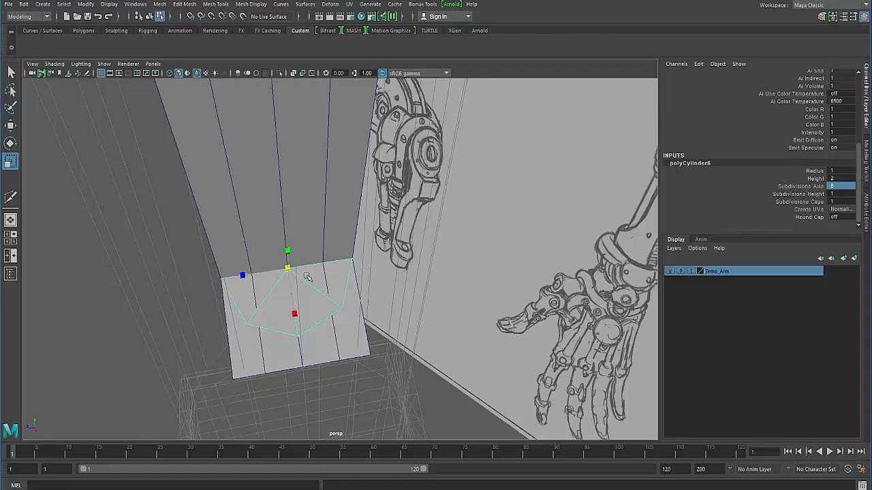
alt+drag(220, 283, 342, 274)
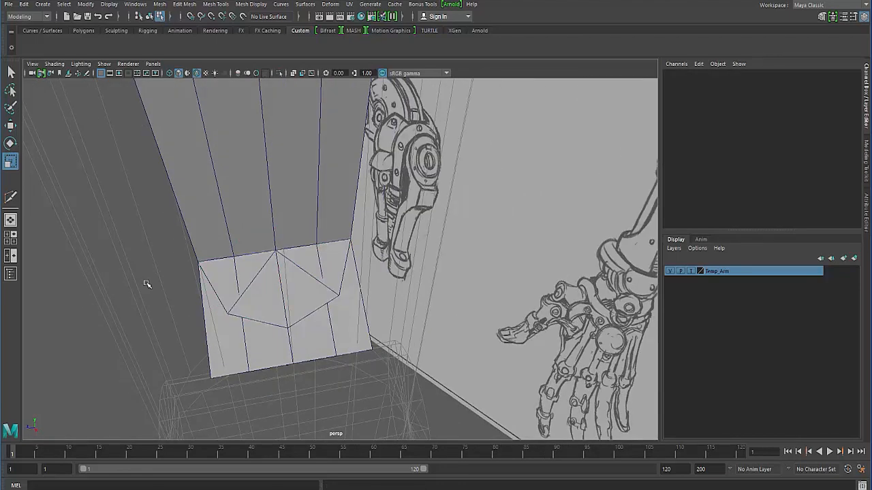
click(244, 364)
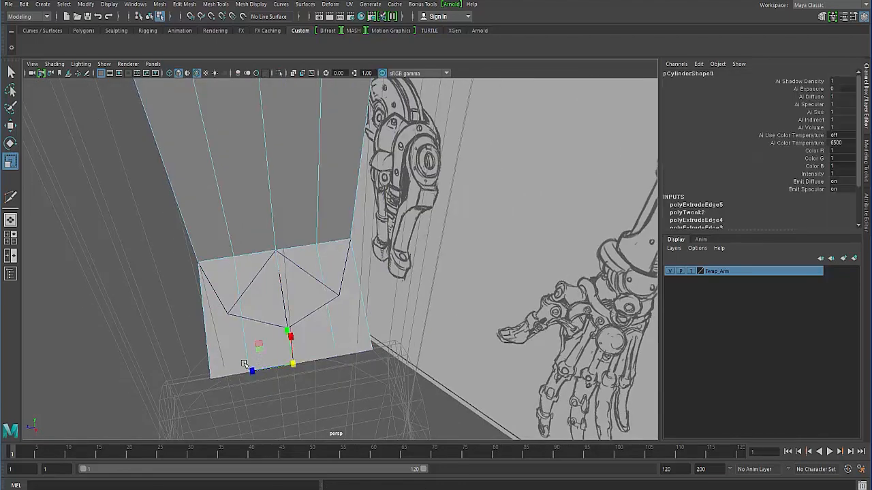
alt+drag(243, 364, 275, 298)
alt+drag(306, 259, 373, 273)
alt+drag(439, 245, 243, 245)
key(F8)
click(314, 230)
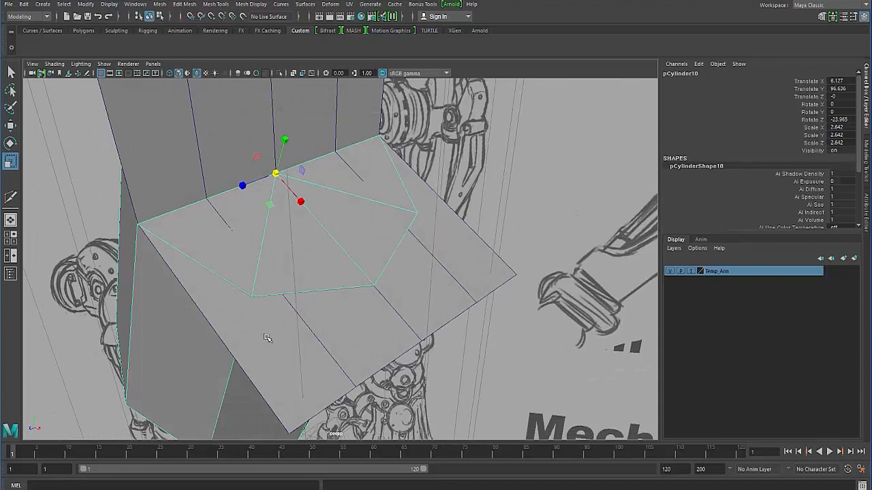
- Delete the two inner edges on either side of the middle edge of the plate's sloped end section
alt+drag(267, 339, 283, 315)
click(284, 315)
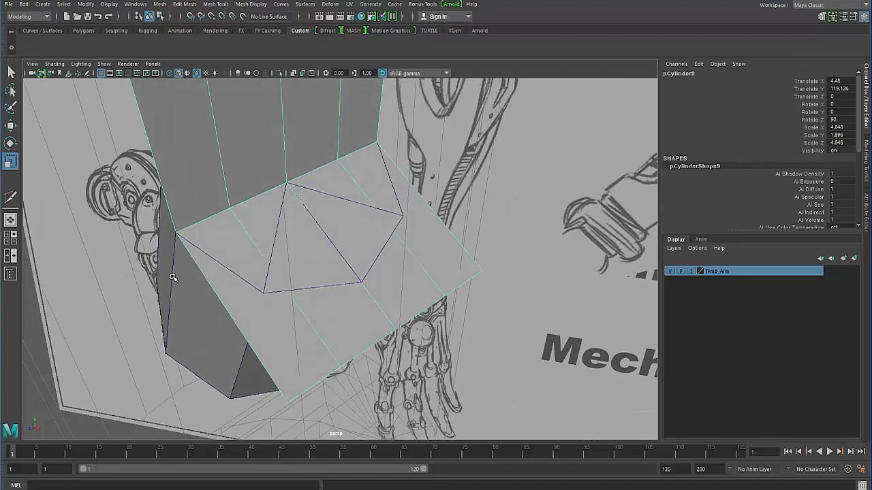
shift+right_drag(330, 322, 286, 271)
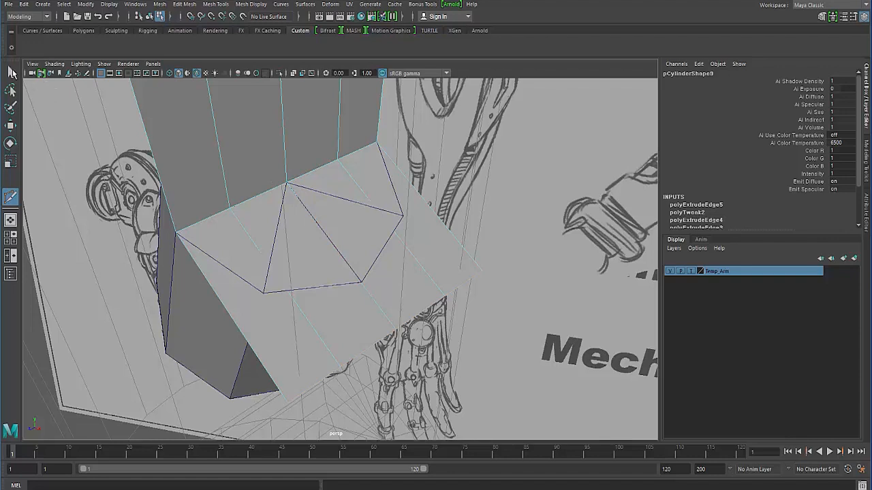
key(q)
right_drag(311, 241, 314, 173)
click(301, 319)
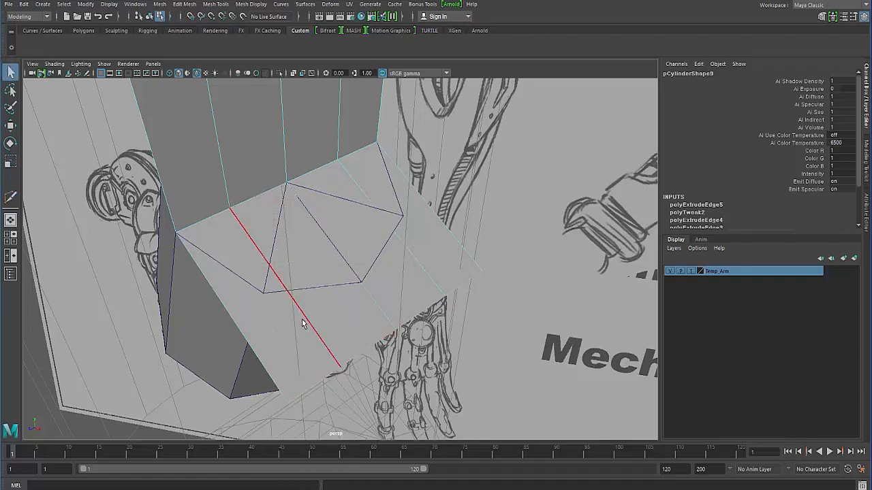
key(Delete)
click(413, 262)
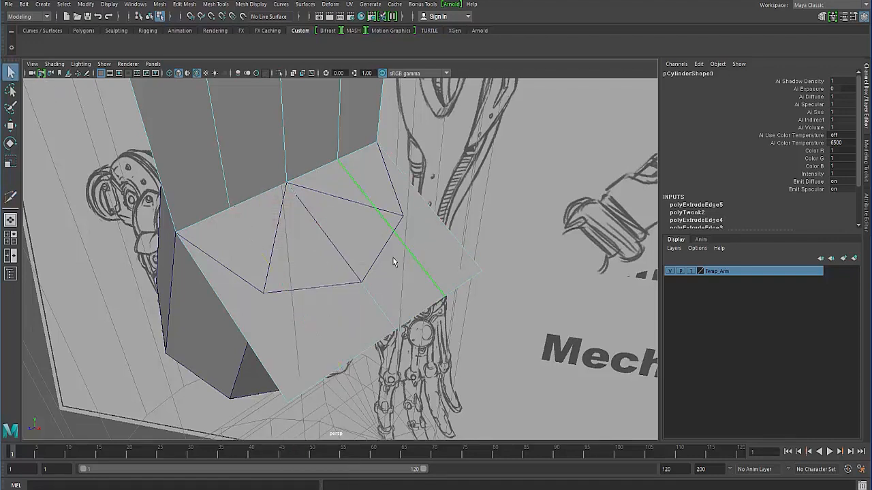
key(Delete)
click(325, 316)
key(Delete)
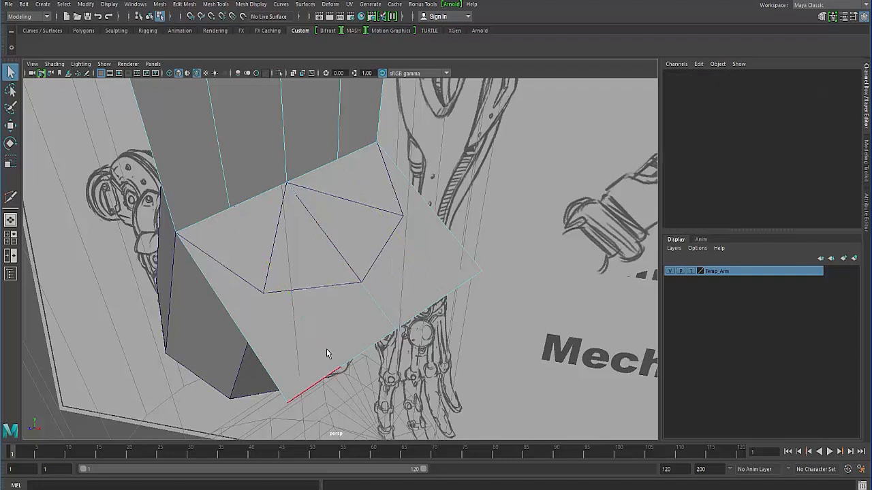
- Undo the plain edge deletion and remove the same two edges together with their leftover border vertices
right_drag(327, 242, 278, 230)
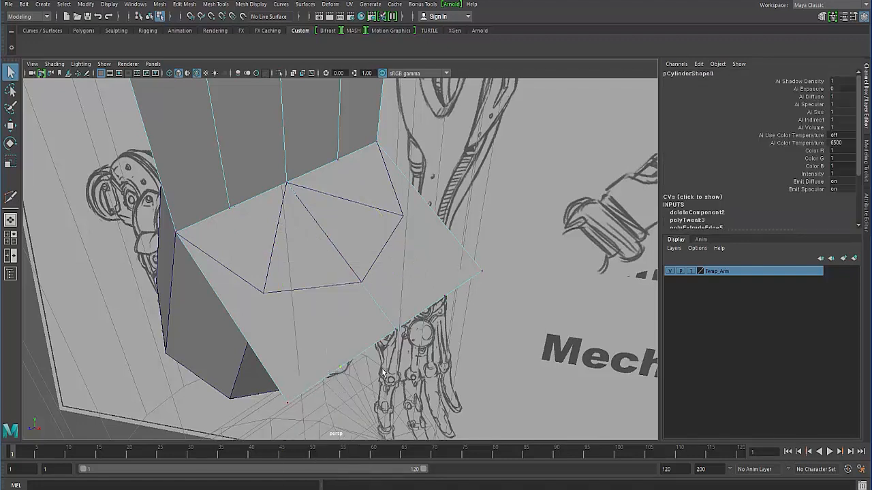
key(ctrl+z)
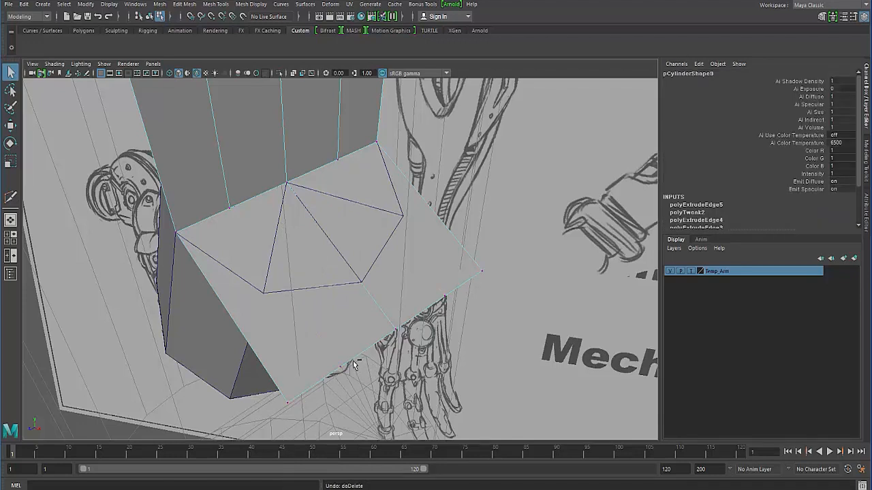
key(ctrl+Delete)
key(w)
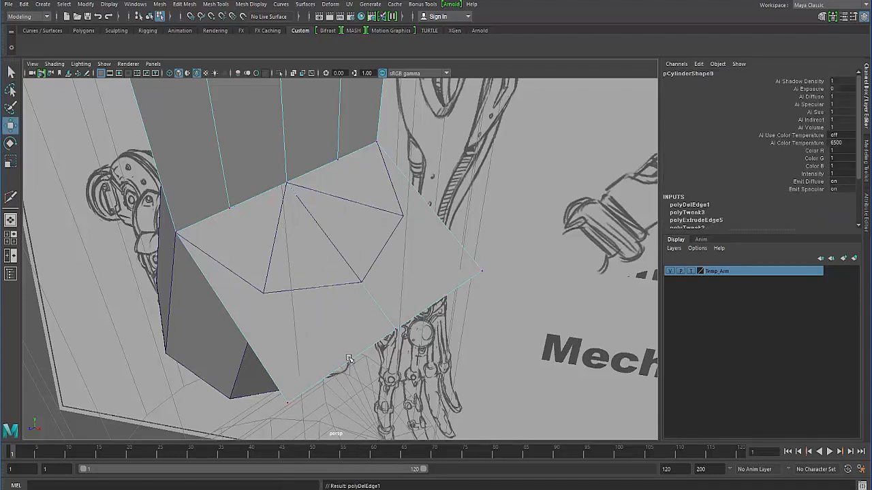
- Cut new edges on the sloped end section from the fold's middle vertex to both outer corners using Multi-Cut
right_drag(320, 253, 280, 242)
key(F8)
shift+right_drag(297, 286, 253, 264)
click(287, 184)
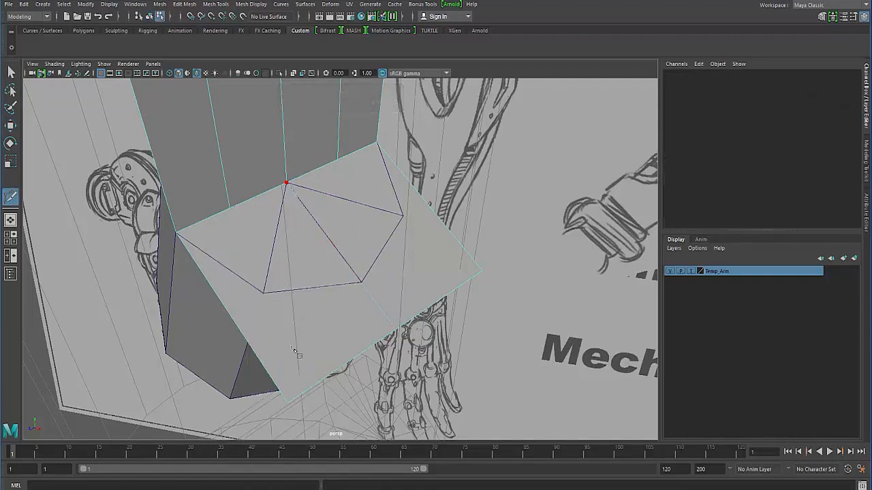
click(288, 404)
key(Return)
click(10, 71)
- Snap the end section's three outer vertices onto the matching rim vertices of the cylinder's cap
right_drag(309, 241, 230, 237)
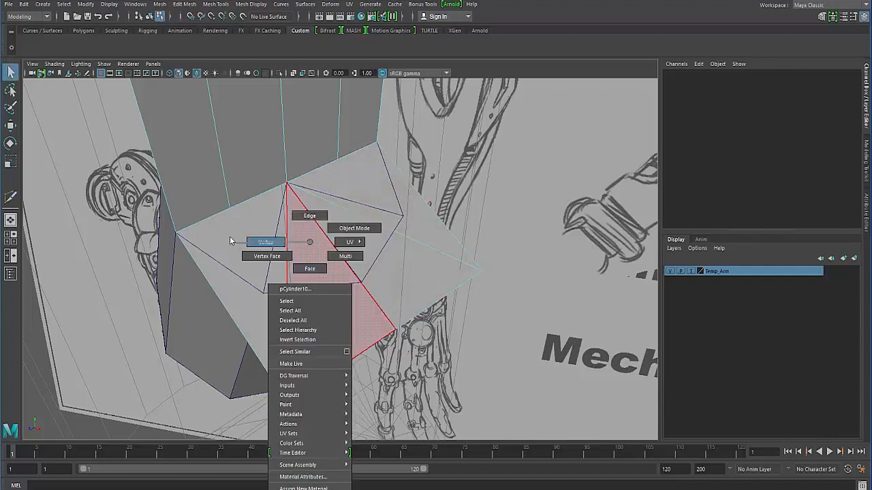
drag(294, 418, 263, 293)
key(w)
drag(411, 345, 411, 346)
key(v)
drag(395, 330, 363, 282)
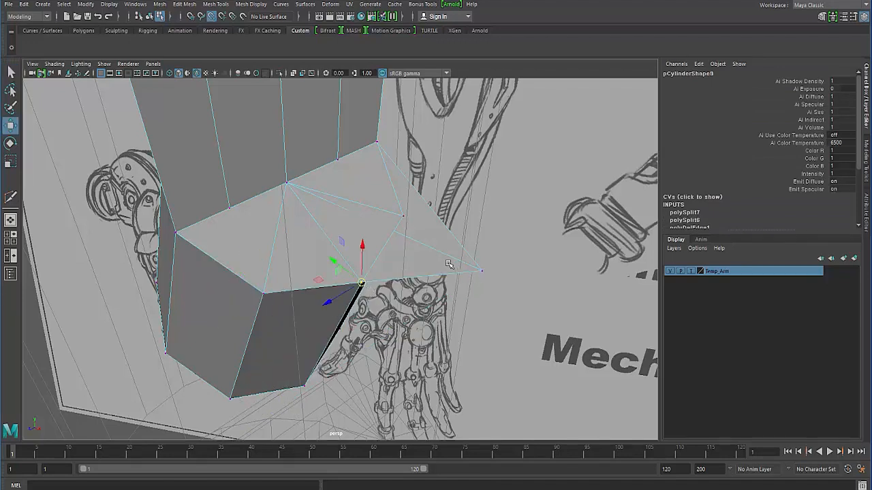
drag(469, 258, 408, 216)
key(v)
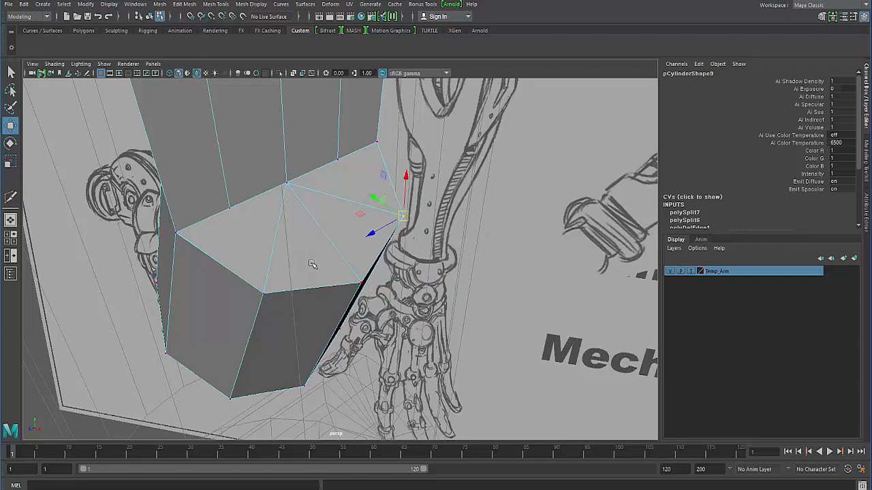
- Hide the guide cylinder and select the arm plate
key(F8)
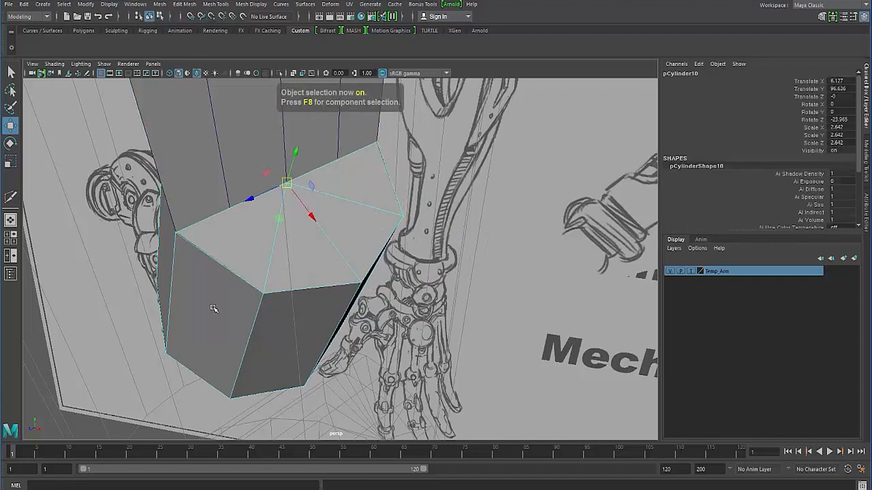
key(ctrl+h)
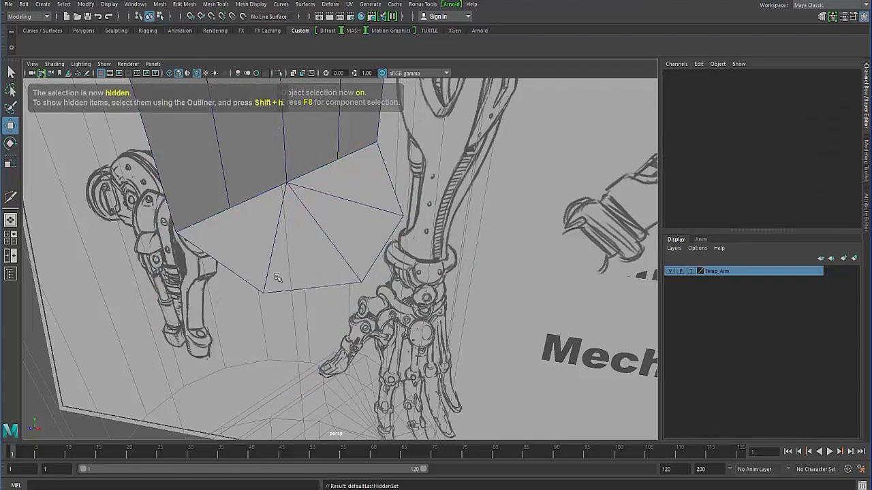
mouse_move(276, 275)
alt+mouse_down()
mouse_move(248, 267)
mouse_move(259, 281)
mouse_move(252, 290)
mouse_move(214, 248)
alt+mouse_up()
click(270, 298)
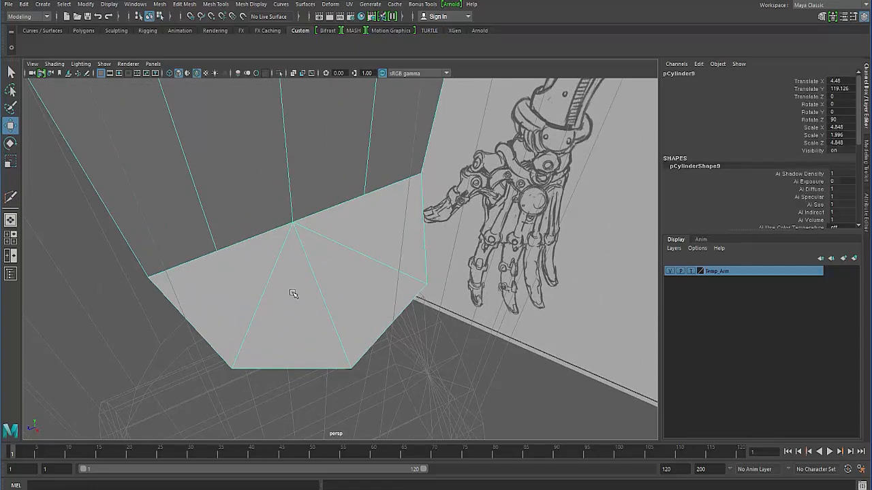
right_drag(220, 275, 198, 263)
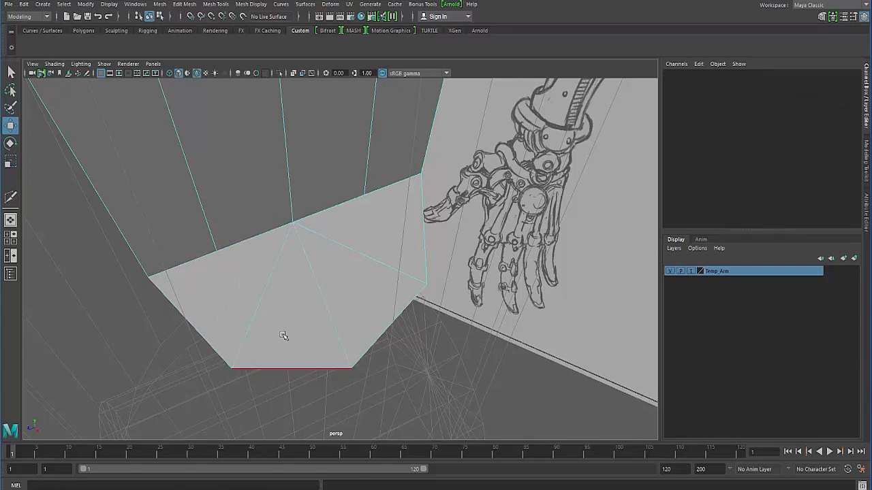
key(F8)
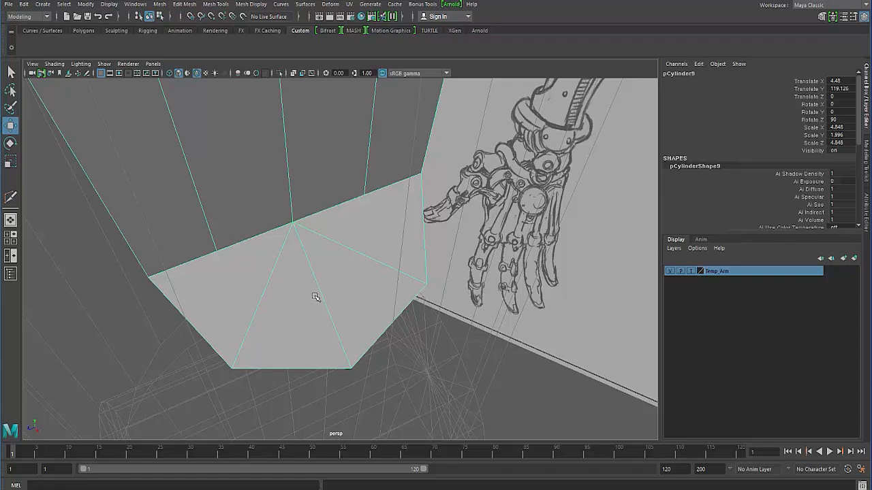
- Cut an inner half ring with Multi-Cut across the end section's three radial edges, joining the two fold vertices beside the centre
mouse_move(262, 283)
alt+mouse_down()
mouse_move(256, 273)
mouse_move(243, 274)
mouse_move(248, 282)
alt+mouse_up()
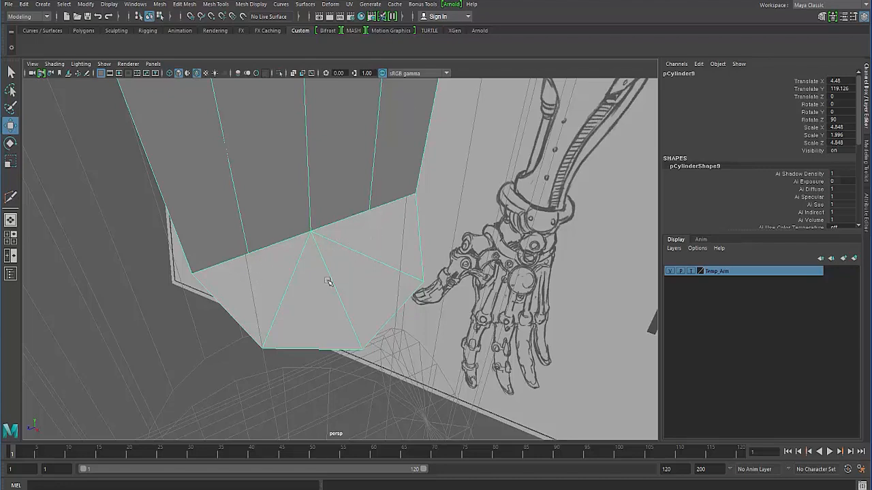
alt+drag(308, 289, 312, 292)
alt+middle_drag(312, 292, 316, 319)
alt+right_drag(316, 318, 322, 319)
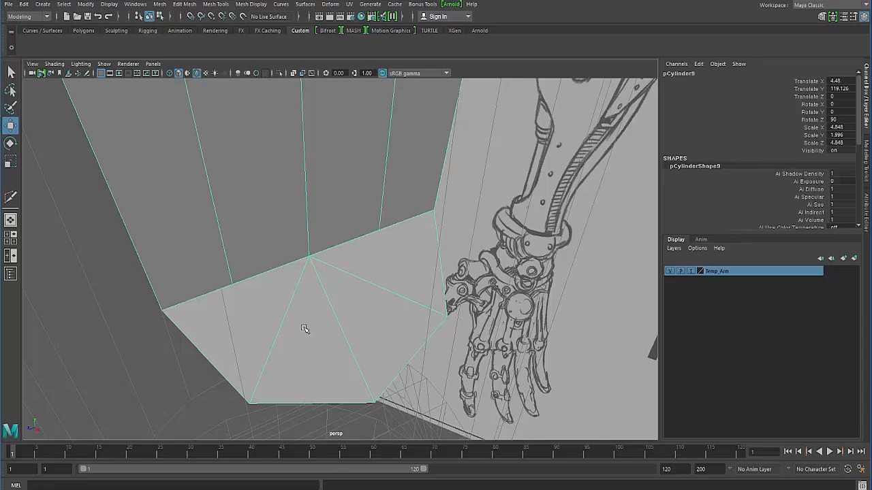
alt+middle_drag(304, 329, 306, 329)
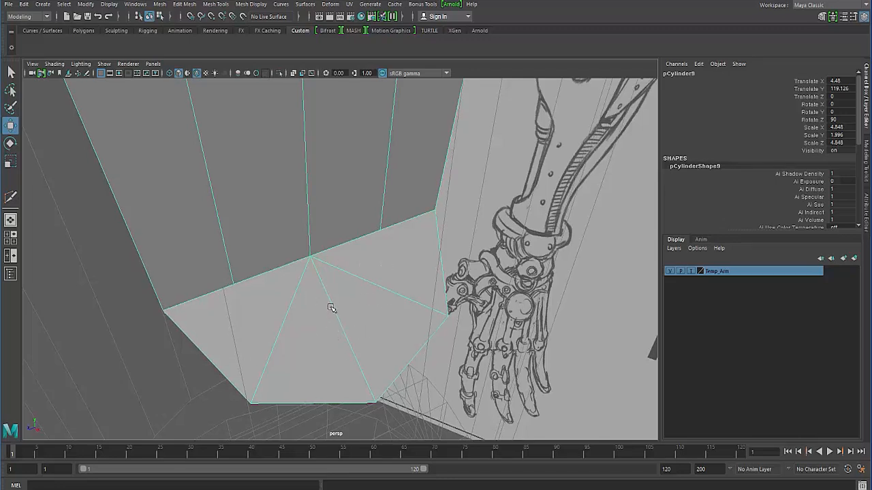
shift+right_drag(331, 309, 276, 273)
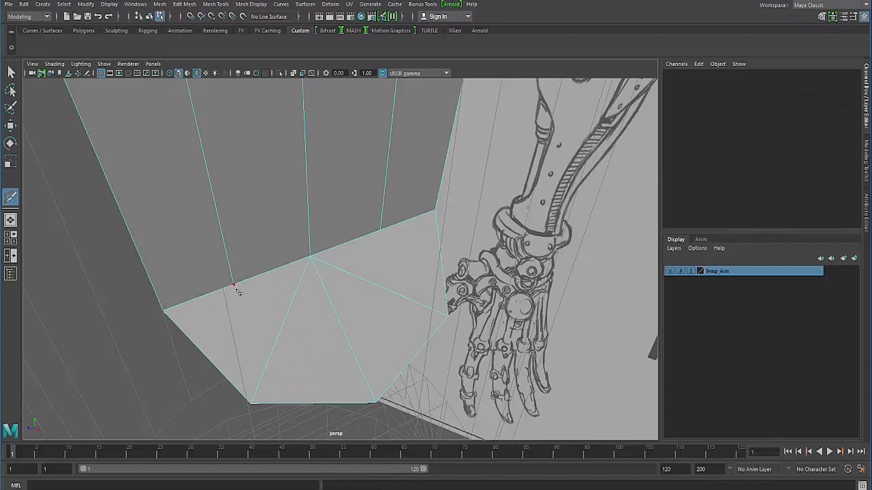
click(234, 285)
click(282, 325)
click(342, 327)
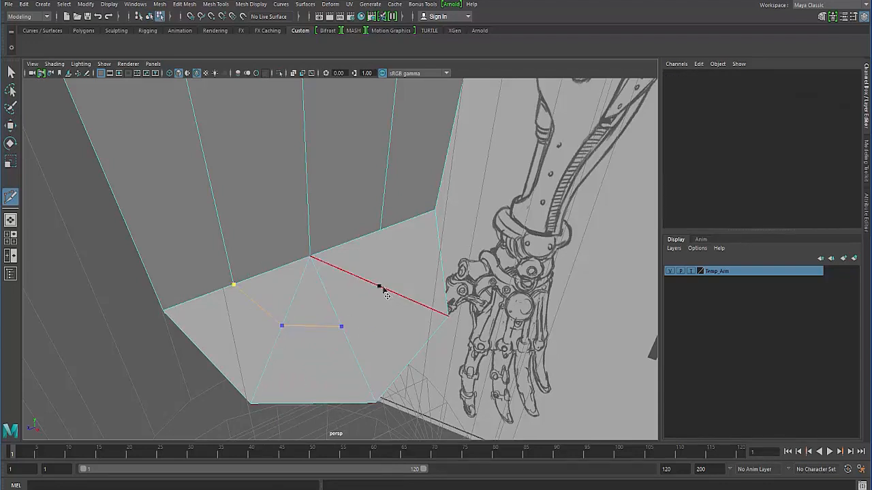
click(379, 287)
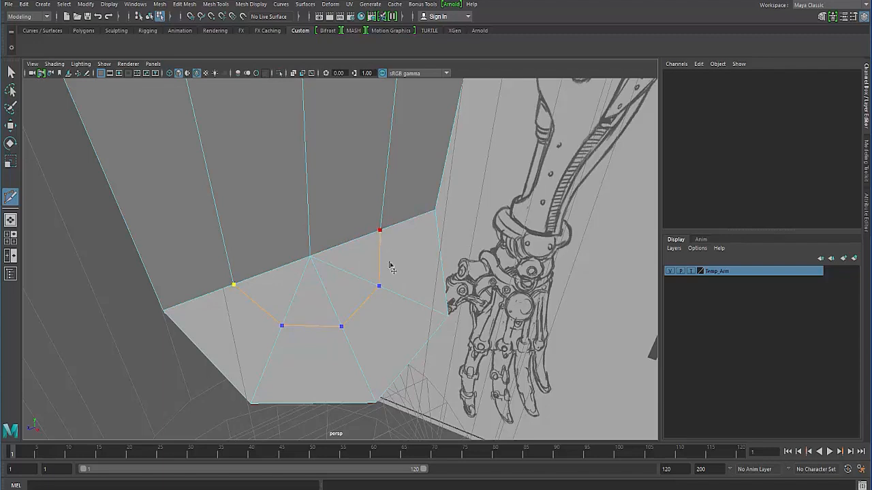
key(Return)
click(11, 72)
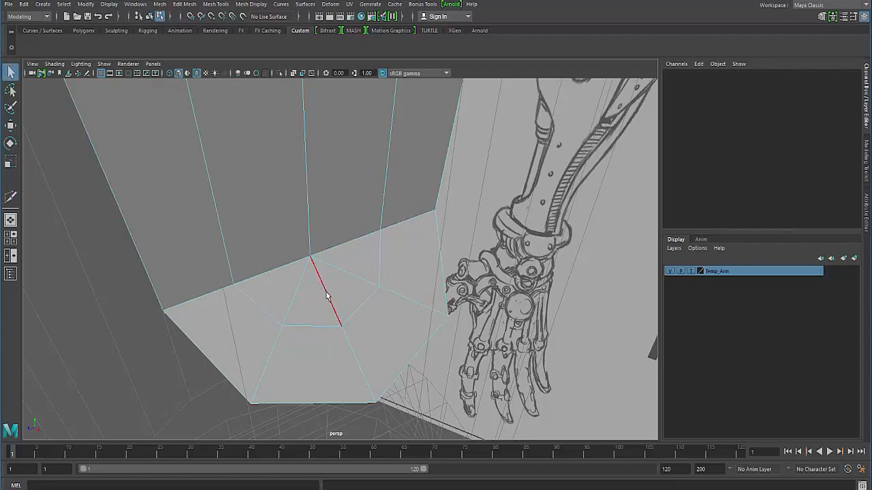
- Delete the end section's two side radial edges inside the inner half ring, keeping the middle one from the fold's centre vertex
click(297, 303)
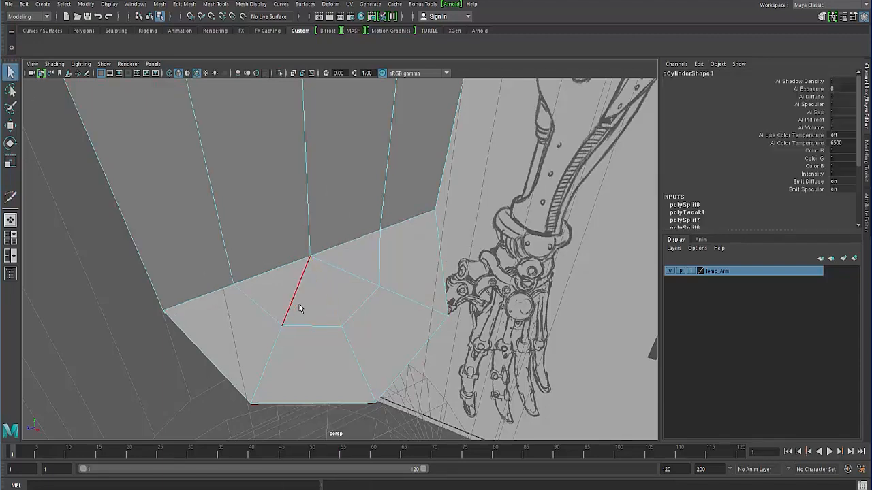
key(Delete)
click(342, 270)
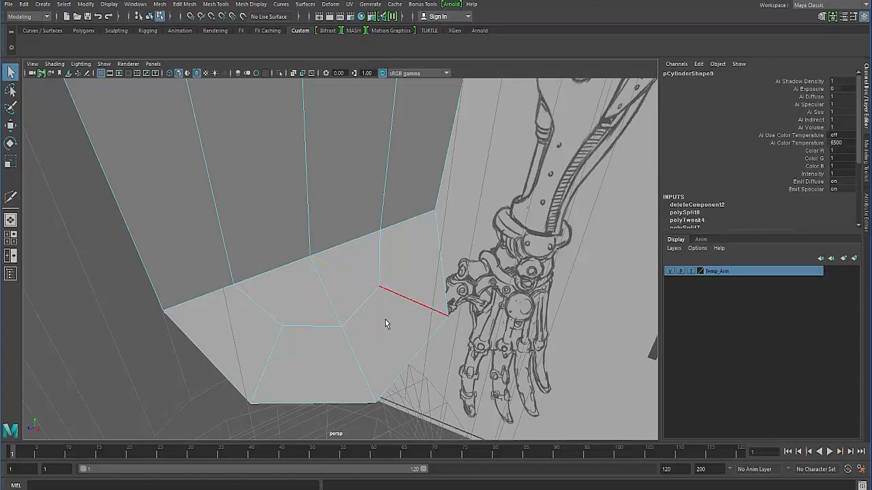
key(Delete)
mouse_move(281, 350)
alt+mouse_down()
mouse_move(189, 322)
mouse_move(230, 306)
mouse_move(228, 328)
alt+mouse_up()
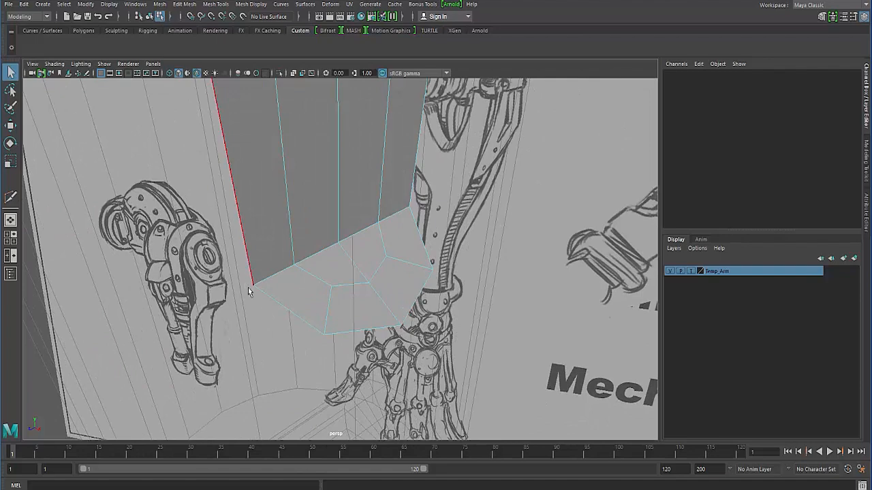
alt+drag(249, 291, 268, 350)
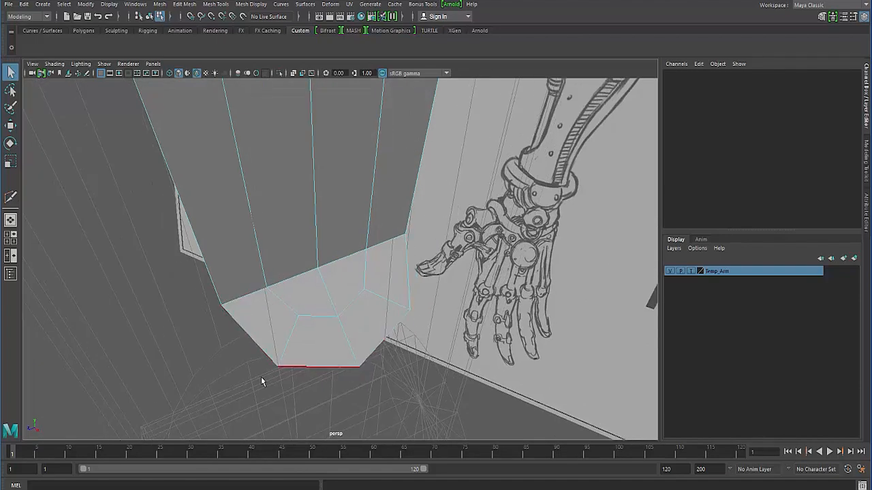
- Extrude the end section's outer rim edges about 1.45 units straight down in Y
mouse_move(196, 326)
alt+mouse_down()
mouse_move(302, 338)
mouse_move(218, 272)
mouse_move(109, 229)
mouse_move(160, 280)
mouse_move(183, 280)
alt+mouse_up()
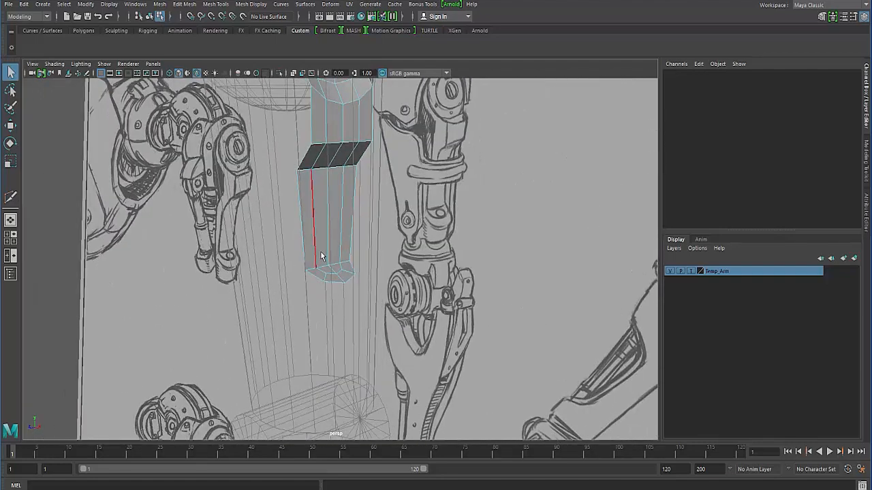
key(F8)
right_drag(327, 241, 313, 291)
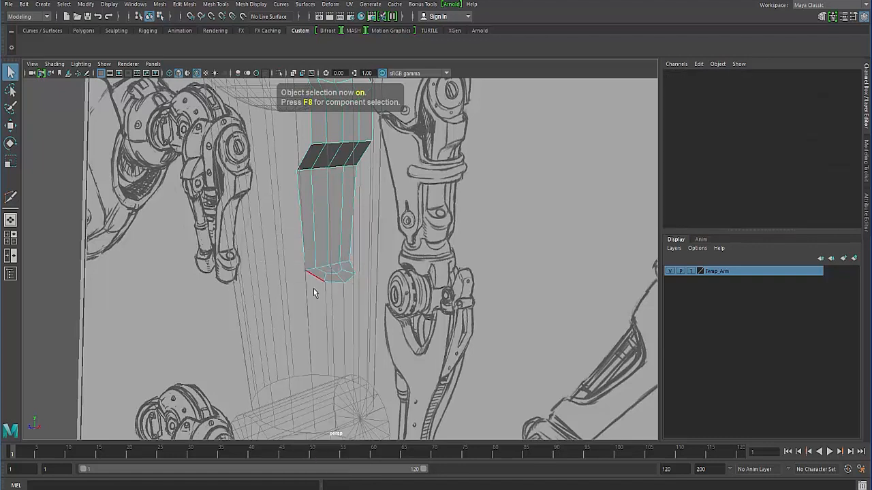
click(314, 278)
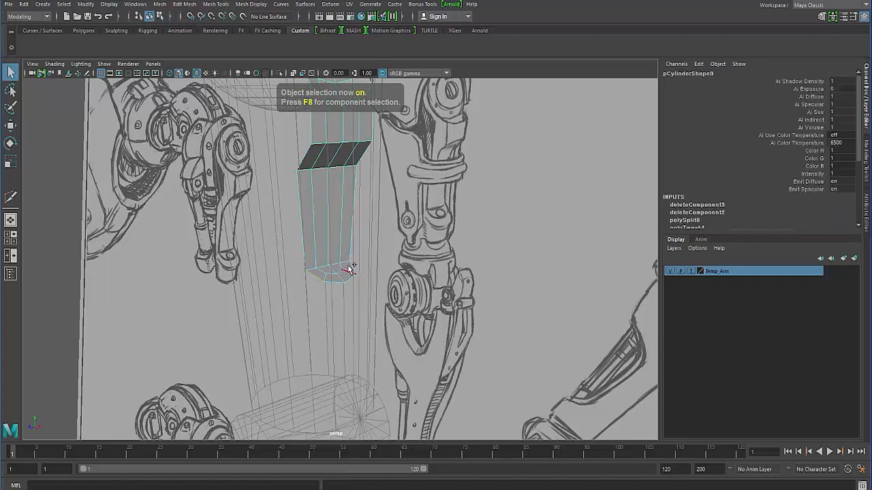
shift+right_click(325, 221)
shift+right_drag(324, 222, 322, 246)
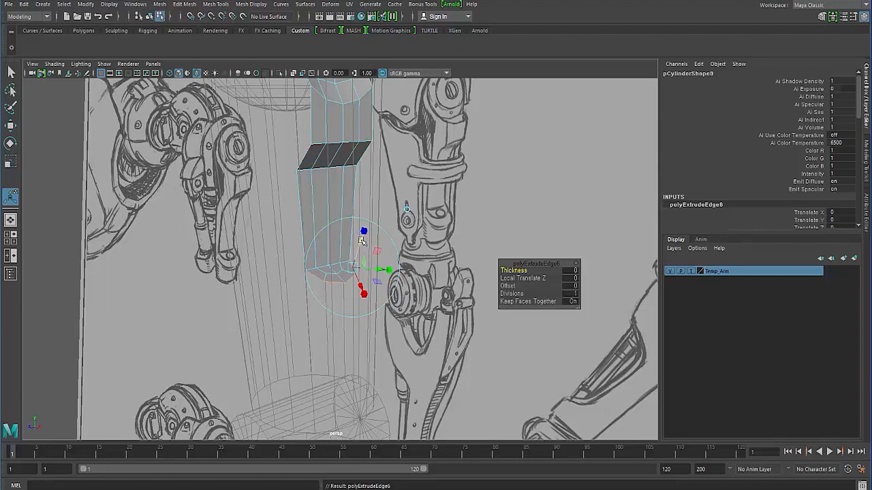
mouse_move(362, 241)
mouse_down()
mouse_move(324, 316)
mouse_move(132, 241)
mouse_up()
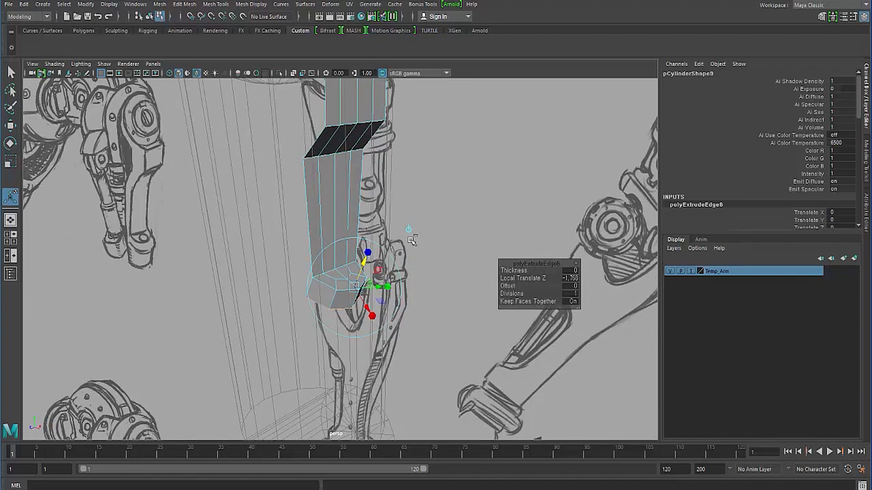
key(ctrl+z)
drag(349, 245, 346, 268)
mouse_move(251, 298)
alt+mouse_down()
mouse_move(273, 298)
mouse_move(204, 307)
alt+mouse_up()
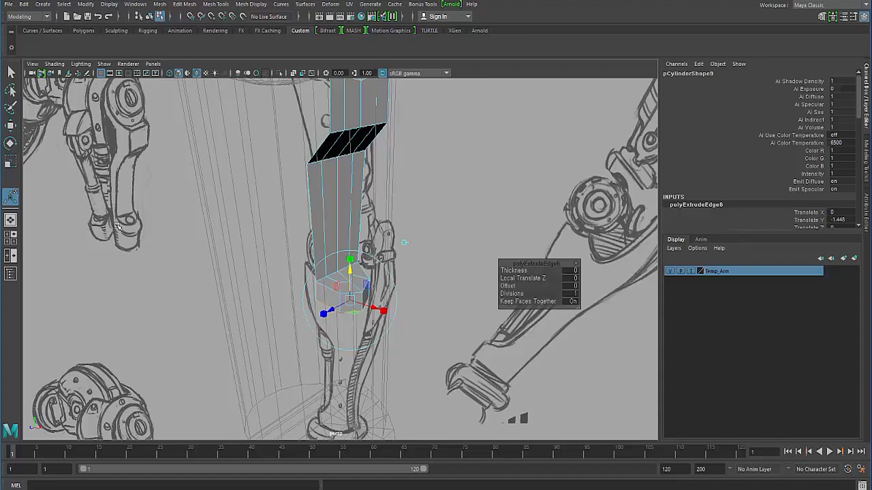
alt+drag(146, 252, 129, 269)
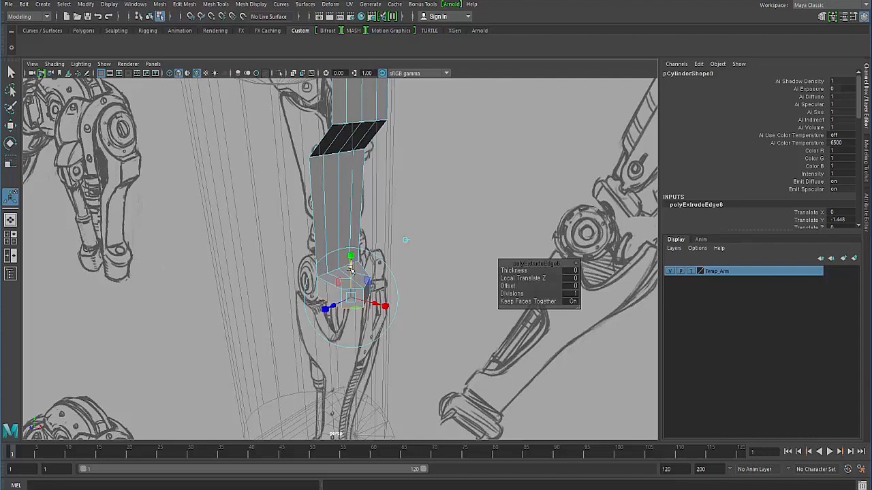
- Lengthen the extruded wall to a Y translation of about -5.27, checking it against the sketch through camera1
key(space)
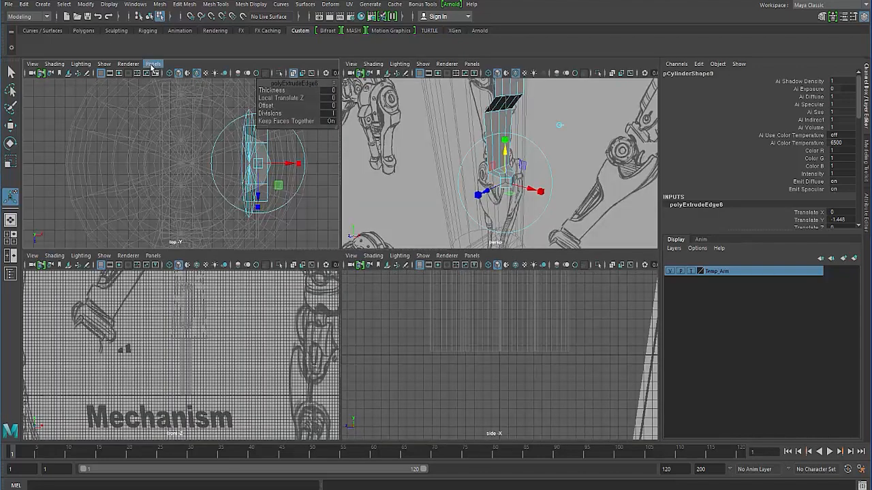
click(153, 64)
mouse_move(167, 73)
click(269, 85)
key(space)
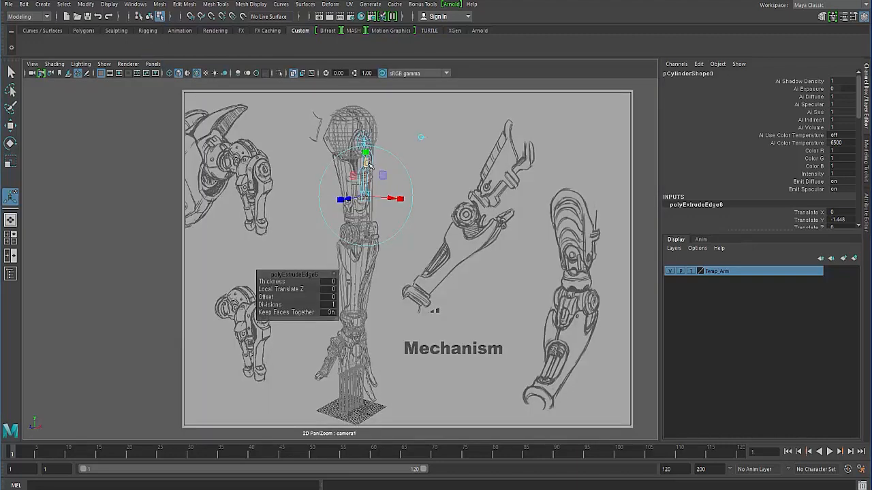
drag(368, 163, 364, 174)
key(space)
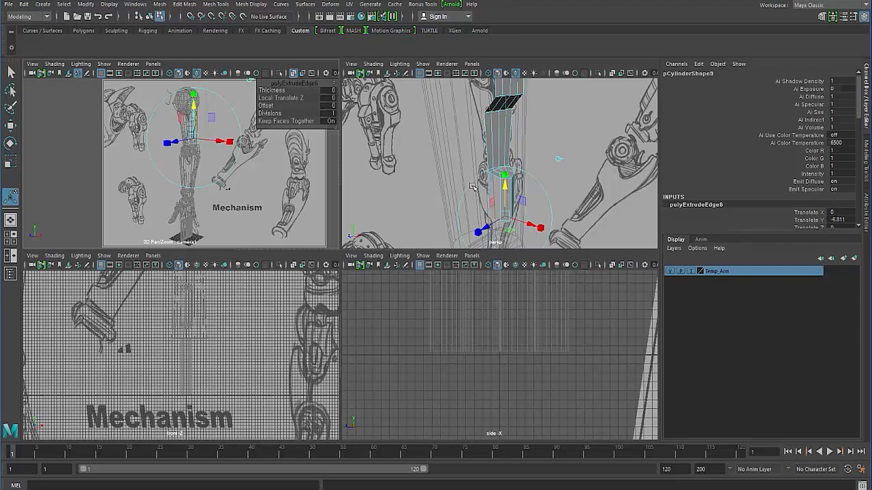
key(space)
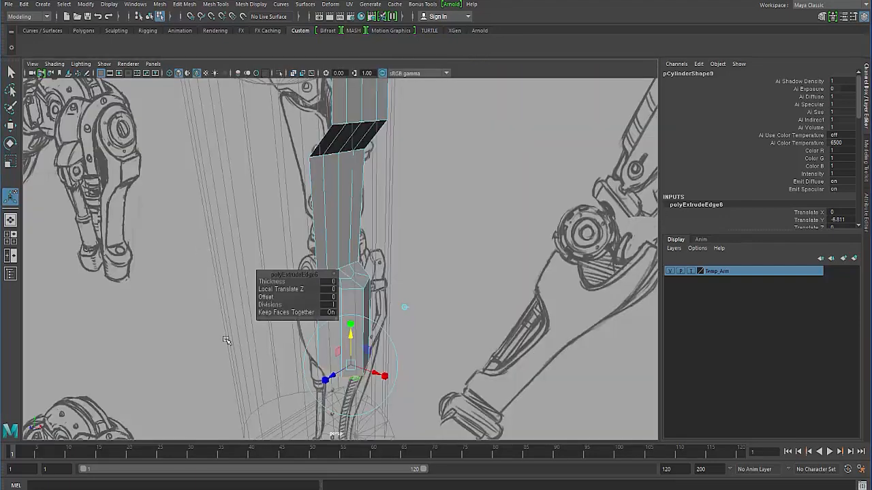
mouse_move(226, 340)
alt+mouse_down()
mouse_move(376, 327)
mouse_move(374, 309)
alt+mouse_up()
mouse_move(344, 337)
alt+mouse_down()
mouse_move(260, 352)
mouse_move(382, 350)
alt+mouse_up()
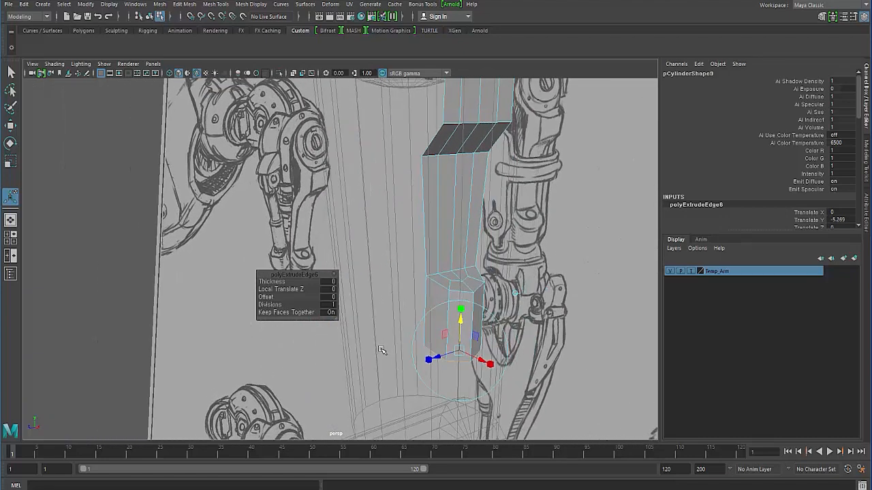
- Flatten the extruded wall's bottom edges by scaling them vertically
key(r)
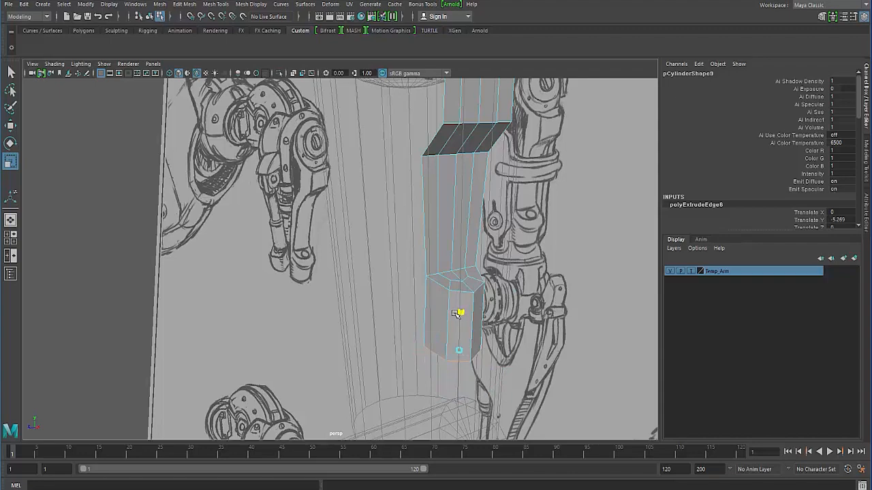
drag(455, 314, 448, 351)
drag(461, 309, 456, 324)
click(350, 321)
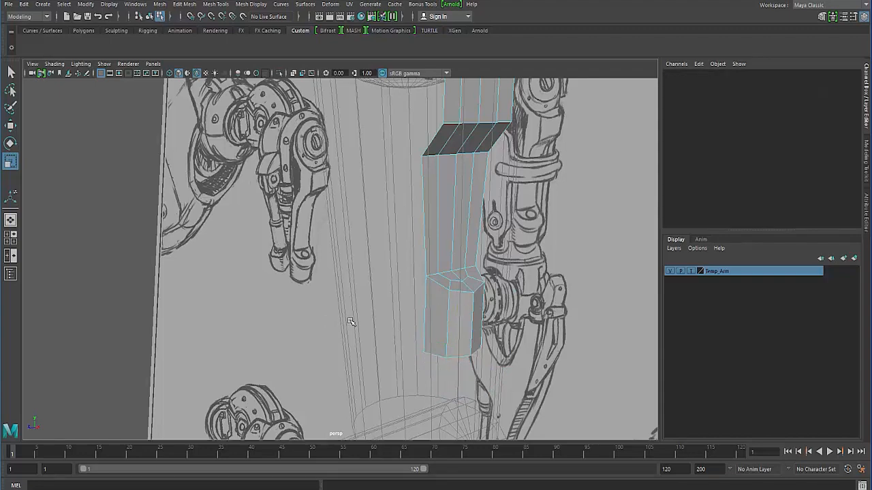
- Insert a horizontal edge loop with Multi-Cut around the upper part of the extruded wall
mouse_move(350, 321)
alt+mouse_down()
mouse_move(401, 317)
mouse_move(191, 359)
alt+mouse_up()
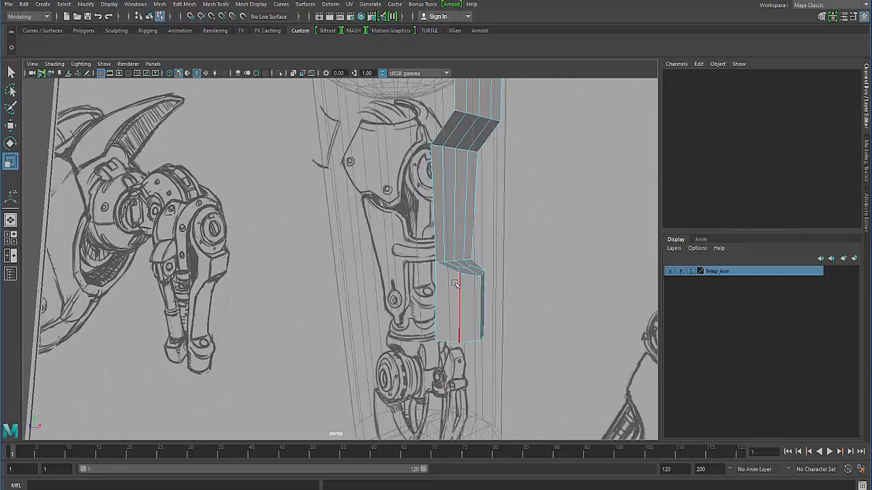
shift+right_drag(455, 278, 410, 282)
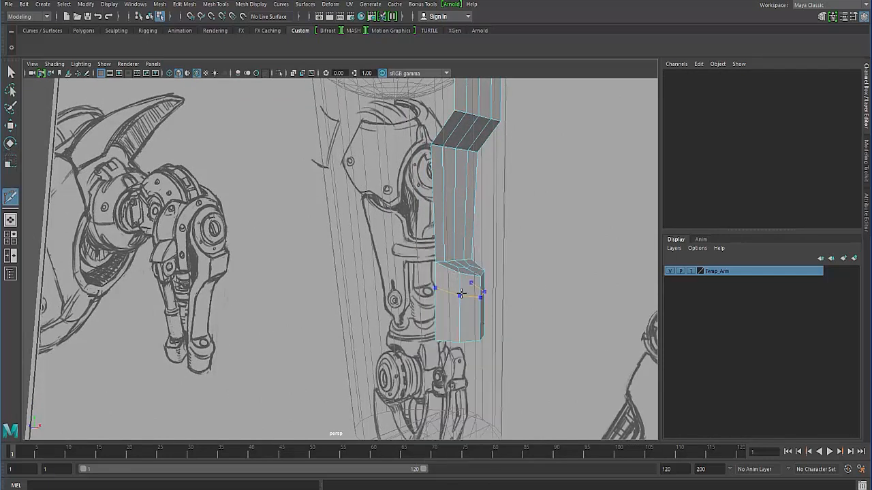
ctrl+click(458, 293)
click(10, 72)
- Extrude the wall's upper band of faces, moving it about 0.75 units outward in X
alt+drag(456, 265, 451, 273)
right_drag(450, 273, 446, 286)
click(450, 286)
shift+click(467, 290)
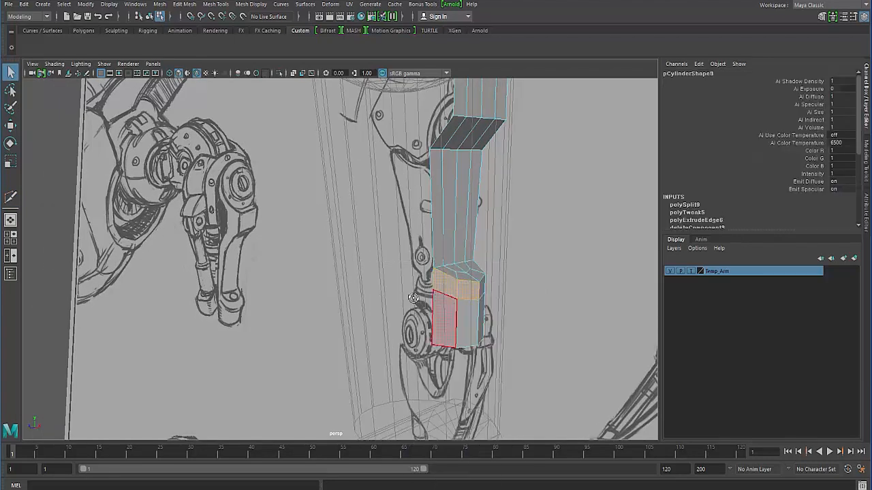
alt+drag(415, 299, 389, 308)
shift+click(435, 320)
shift+click(453, 316)
alt+drag(453, 316, 463, 247)
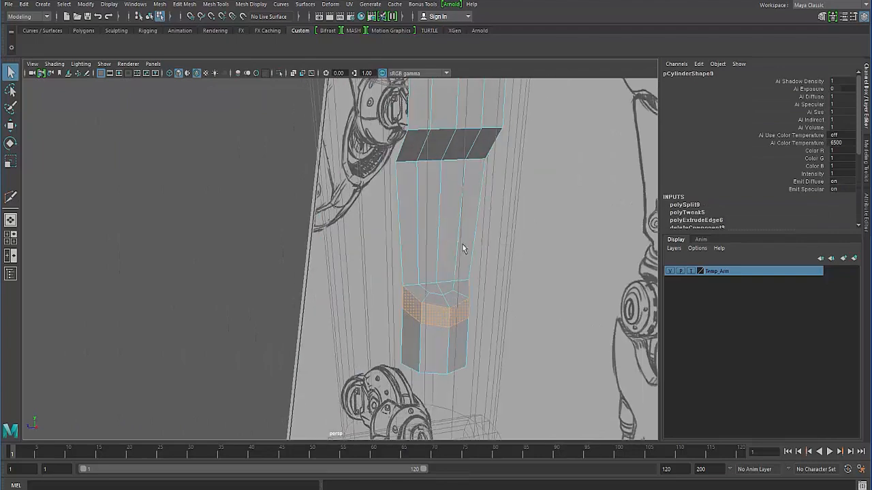
shift+right_drag(446, 235, 402, 284)
mouse_move(402, 284)
alt+mouse_down()
mouse_move(365, 279)
mouse_move(415, 269)
alt+mouse_up()
click(373, 254)
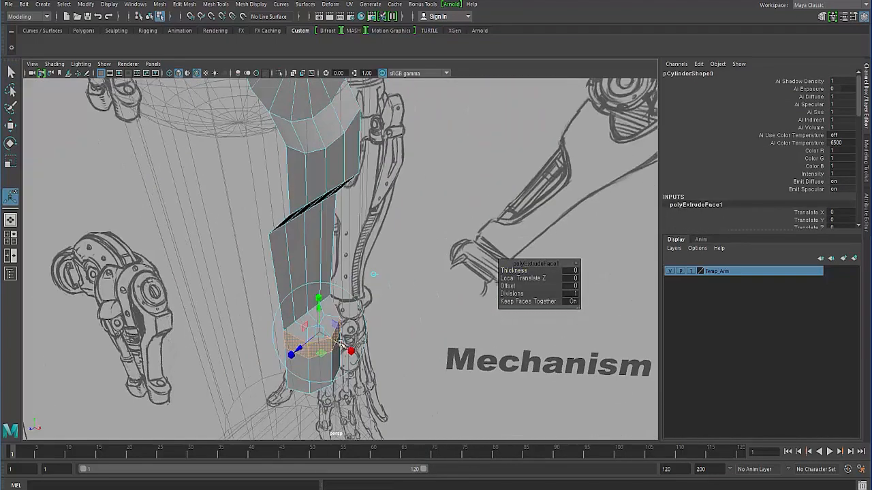
drag(338, 344, 344, 348)
- Scale the extruded band slightly shorter vertically and adjust its height along Y
alt+drag(470, 333, 426, 376)
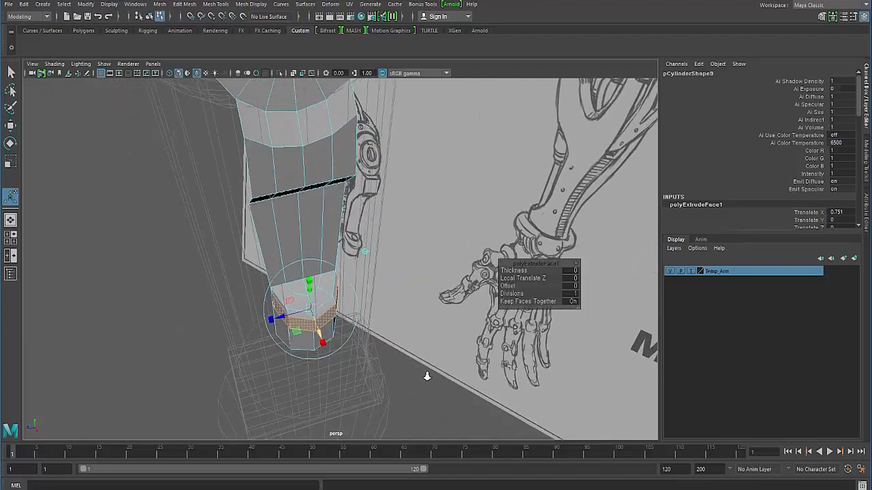
alt+right_drag(427, 375, 477, 381)
mouse_move(286, 320)
alt+mouse_down()
mouse_move(204, 266)
mouse_move(206, 296)
mouse_move(272, 311)
mouse_move(290, 262)
mouse_move(320, 235)
mouse_move(345, 251)
alt+mouse_up()
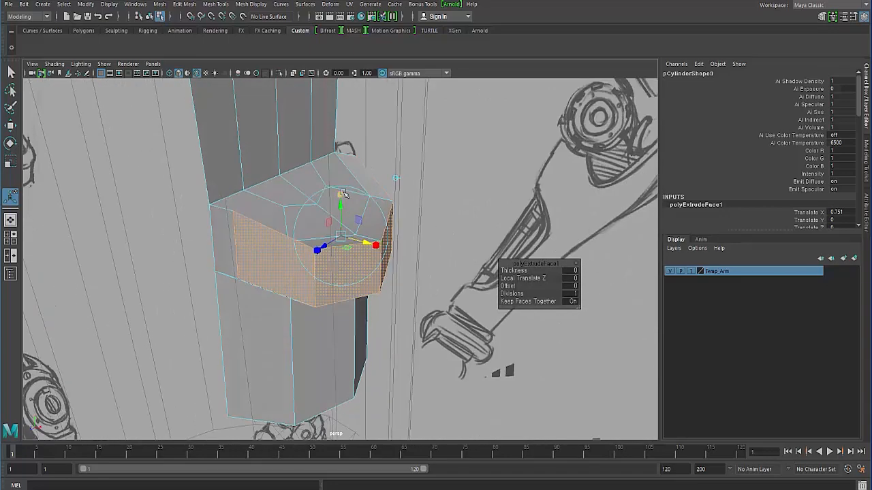
key(w)
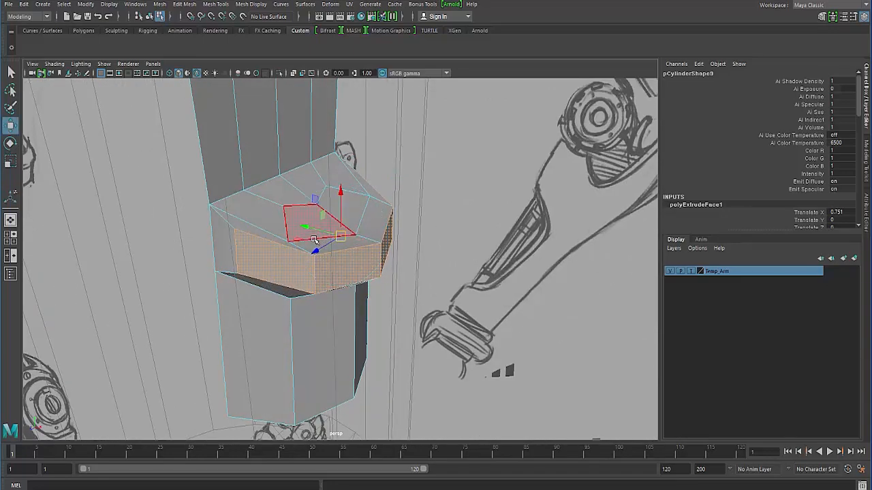
mouse_move(332, 212)
alt+mouse_down()
mouse_move(359, 213)
mouse_move(306, 208)
mouse_move(327, 185)
mouse_move(276, 192)
mouse_move(286, 242)
mouse_move(199, 239)
mouse_move(196, 203)
alt+mouse_up()
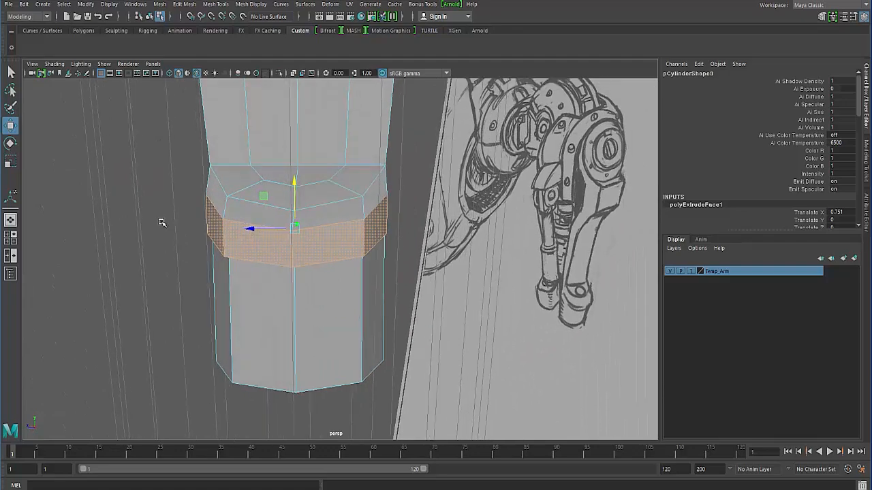
click(178, 235)
alt+drag(184, 241, 276, 276)
- Preview the arm plate smoothed in object mode, inspect the band, and return to the unsmoothed display
key(F8)
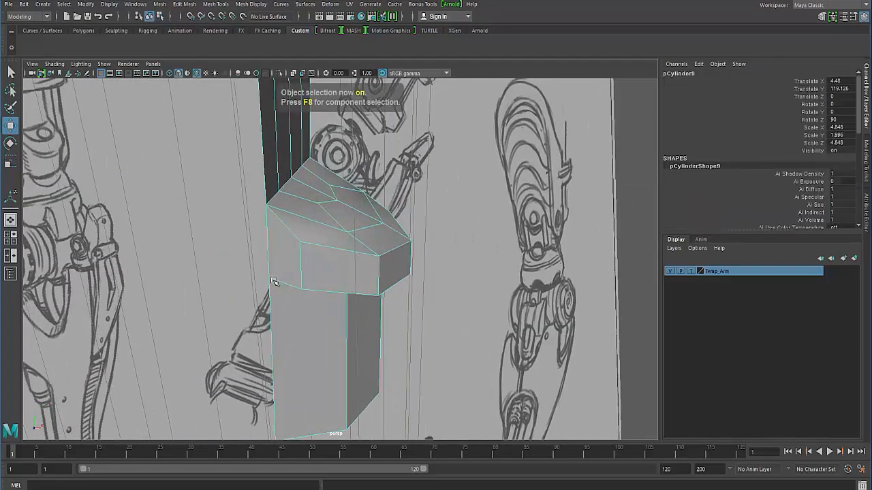
key(3)
click(217, 287)
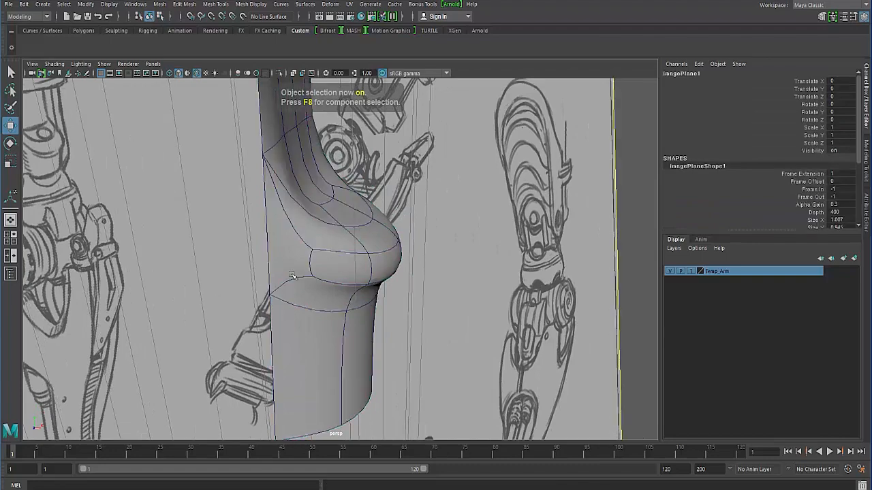
alt+drag(293, 262, 411, 227)
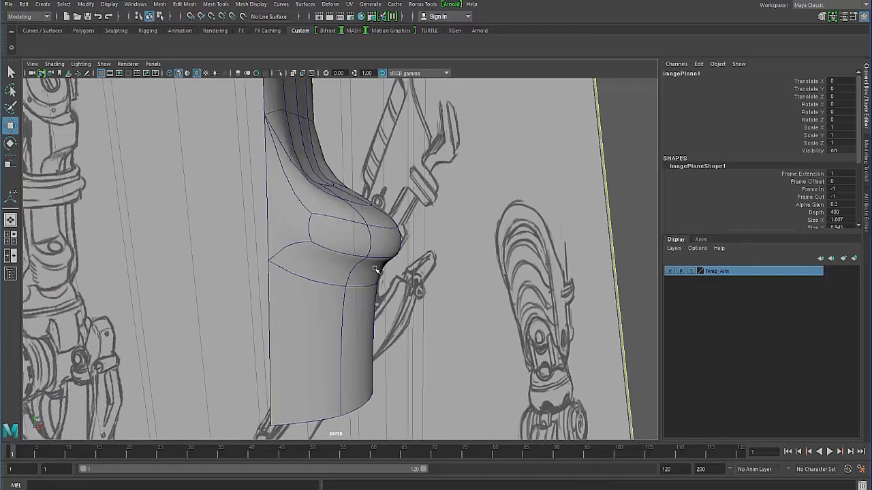
click(341, 326)
alt+drag(122, 284, 69, 273)
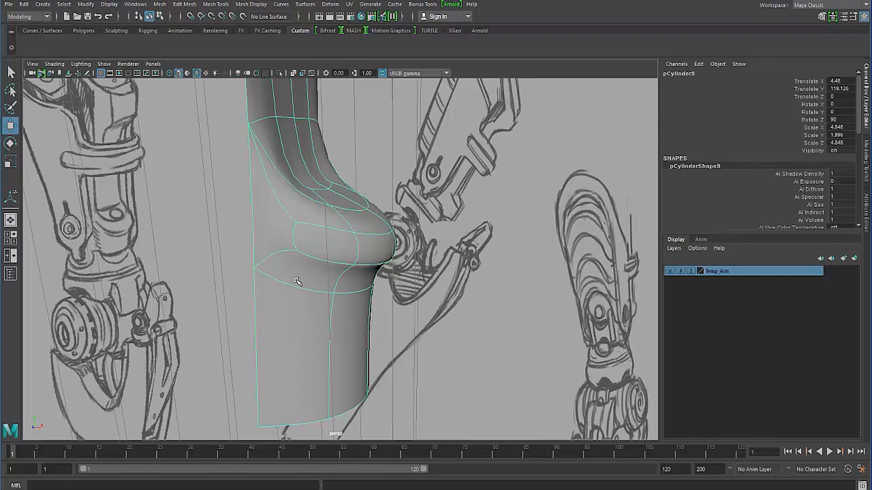
key(1)
- Show the four-view layout to check the arm plate against the sketch in the camera1 view
mouse_move(260, 270)
alt+mouse_down()
mouse_move(224, 286)
mouse_move(136, 214)
mouse_move(231, 245)
mouse_move(289, 314)
alt+mouse_up()
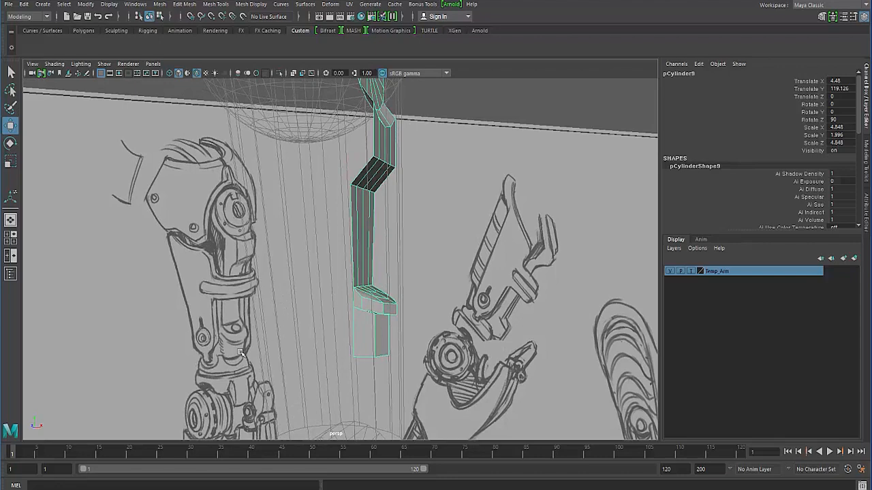
key(space)
key(space)
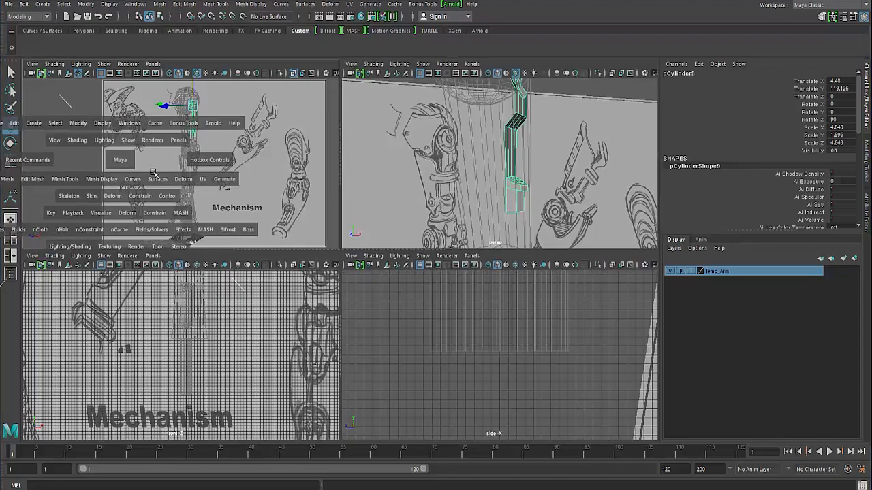